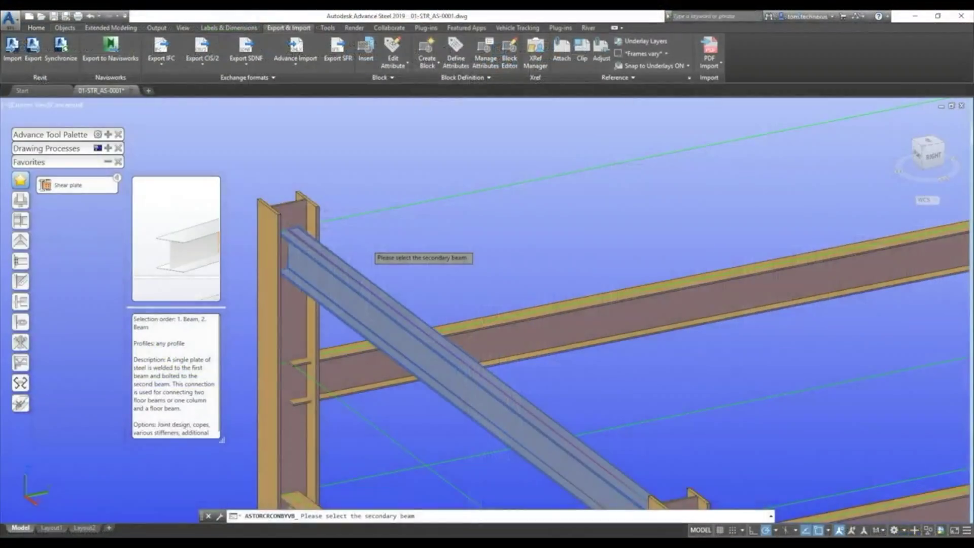
- Pick the diagonal secondary beam to create the fin-plate shear connection to the first beam
click(303, 243)
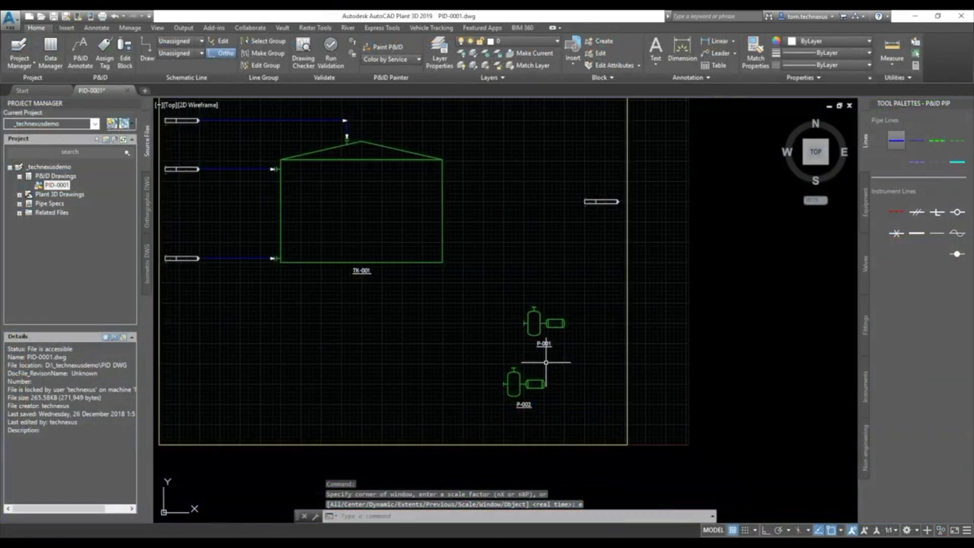
scroll(555, 337, up, 4)
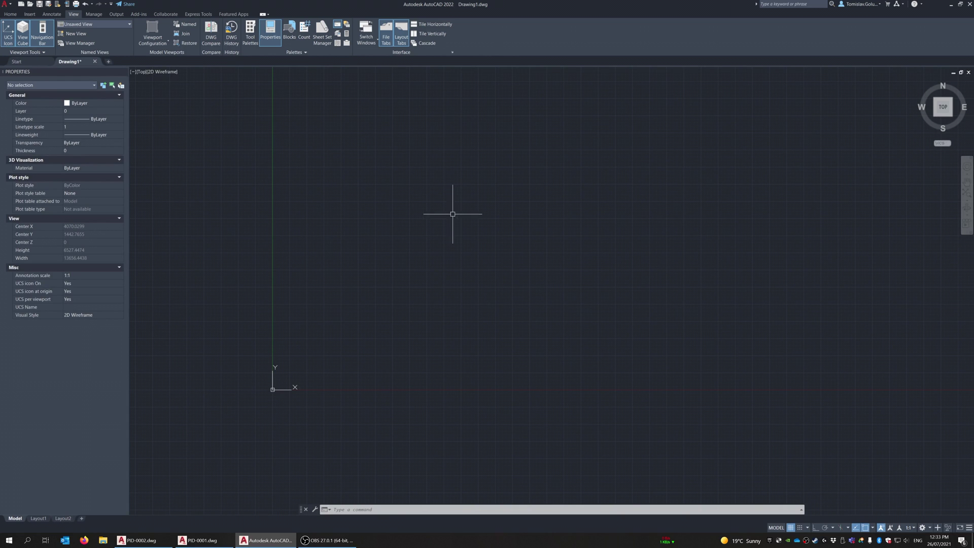
- Bring PID-0001 forward and zoom around valve HA-108 on line 300-CS300-HS-1014
click(200, 541)
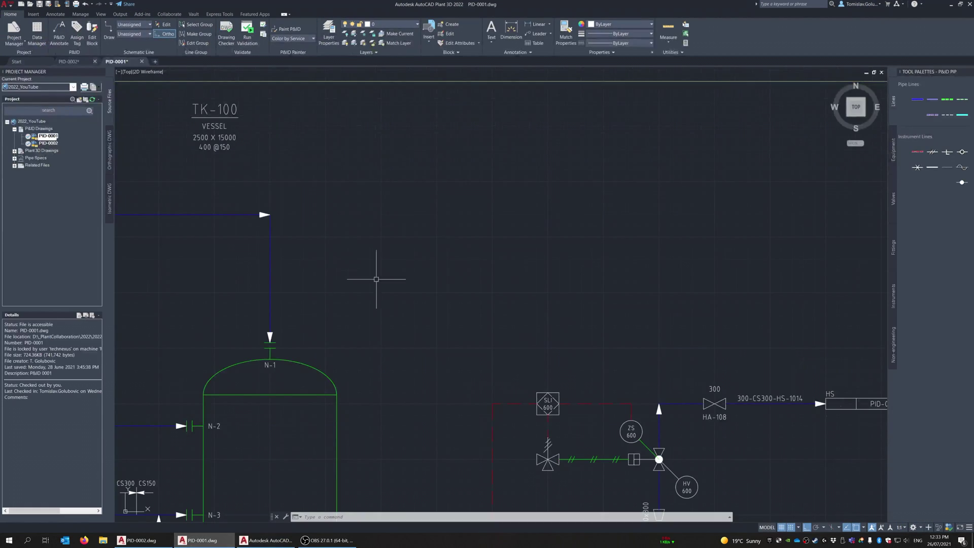
scroll(446, 250, down, 2)
scroll(627, 345, up, 5)
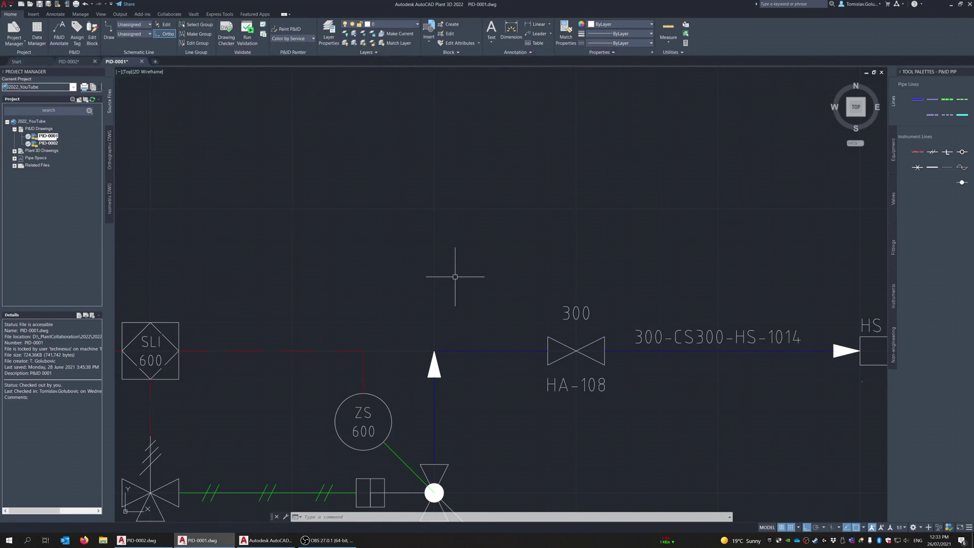
scroll(455, 276, down, 2)
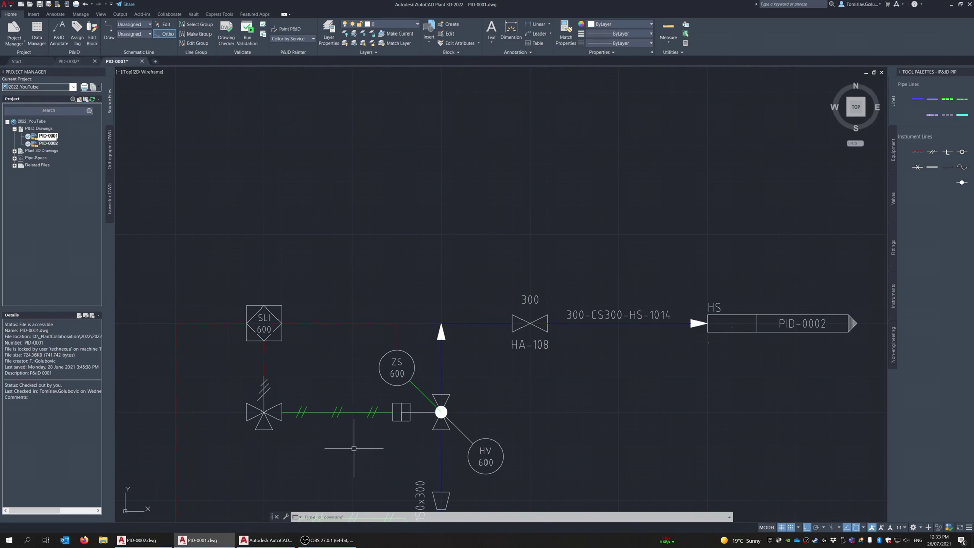
- Switch to the blank Drawing1 in AutoCAD 2022, zoom in, and turn the grid off
click(265, 540)
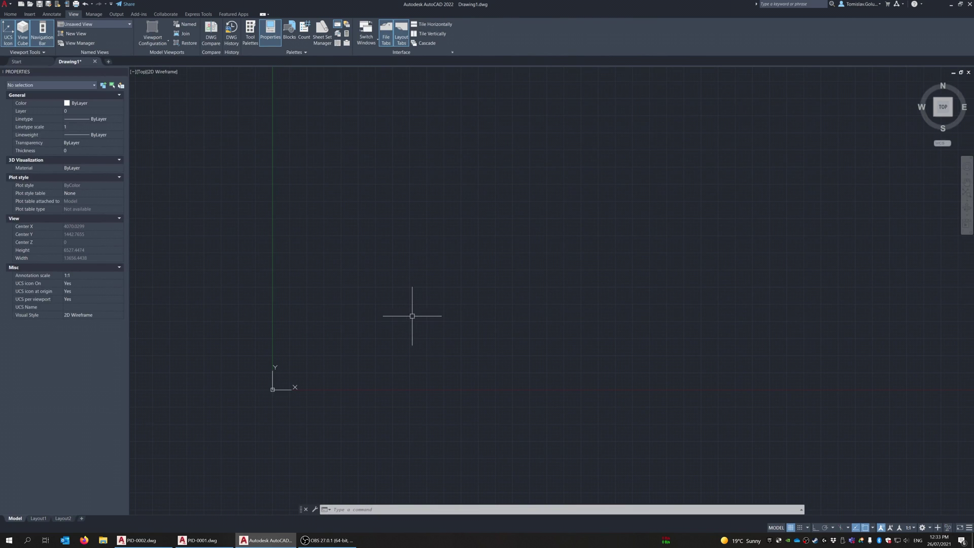
scroll(251, 396, up, 6)
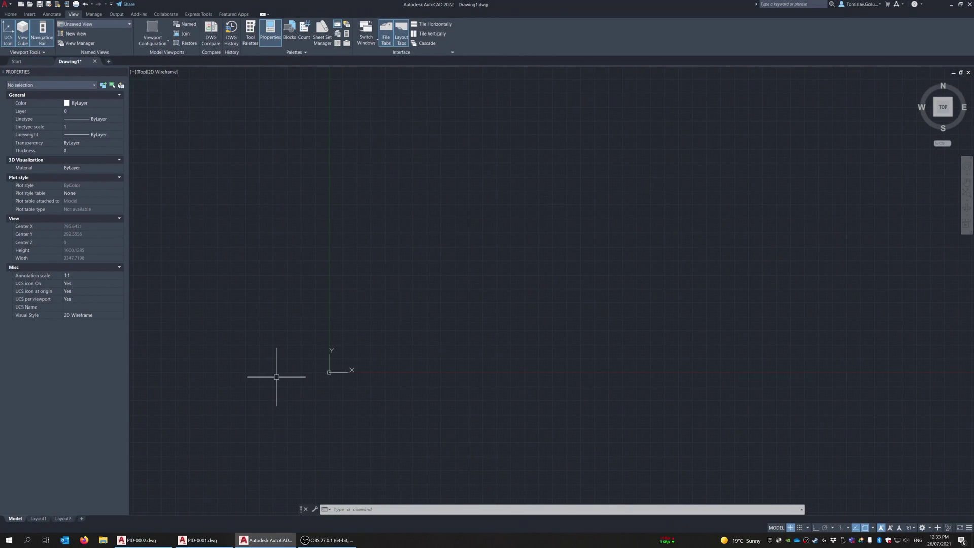
key(F7)
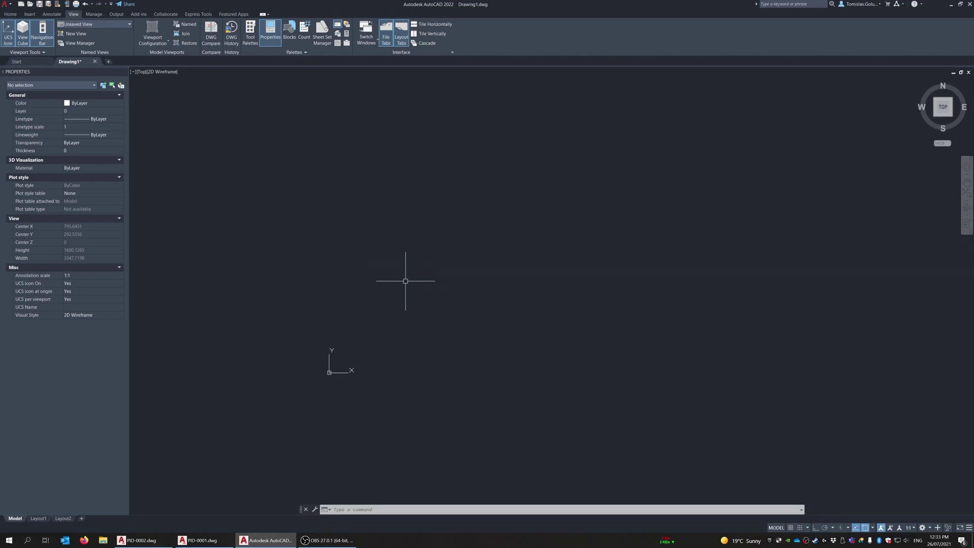
- Draw a 3.5-unit vertical line up from the origin 0,0 with Ortho on
text(l)
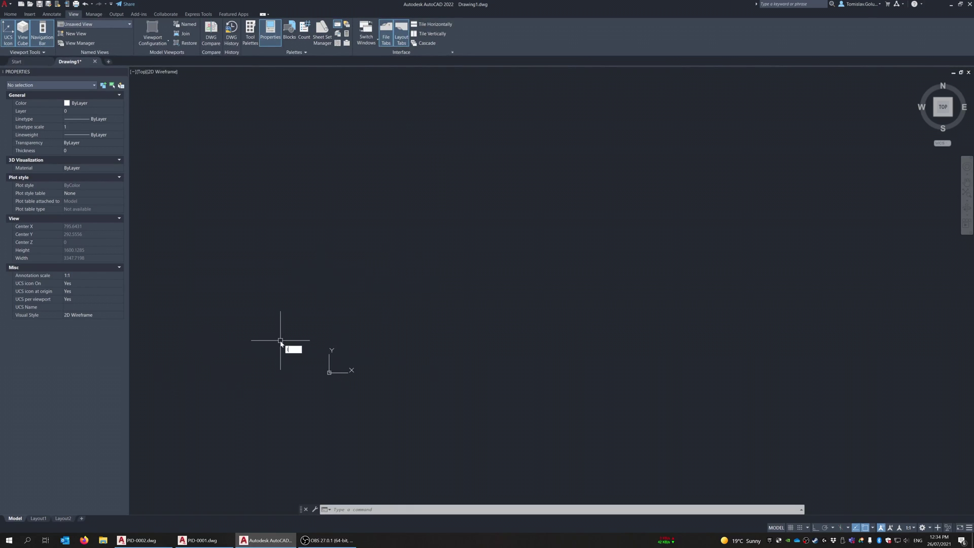
key(Return)
text(0,0)
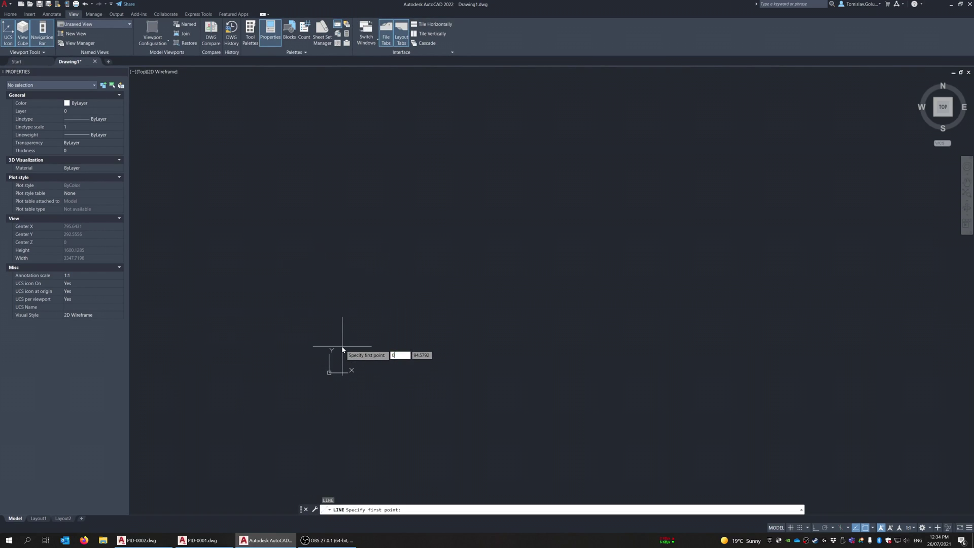
key(Return)
key(F8)
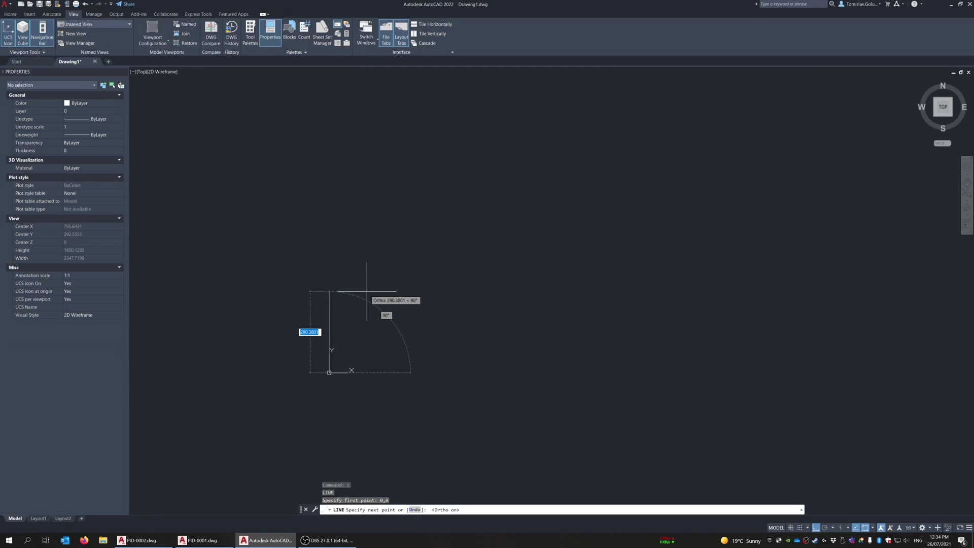
scroll(334, 338, up, 5)
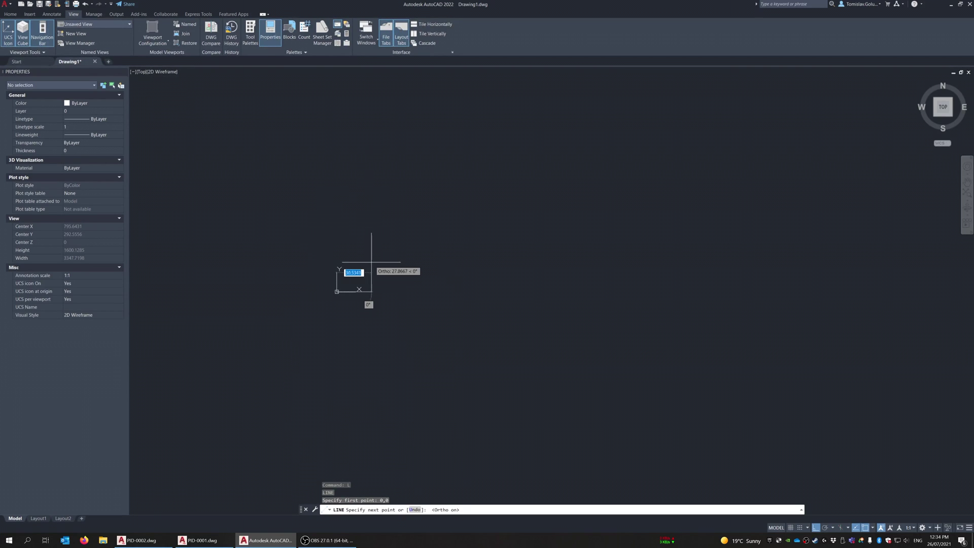
text(3.5)
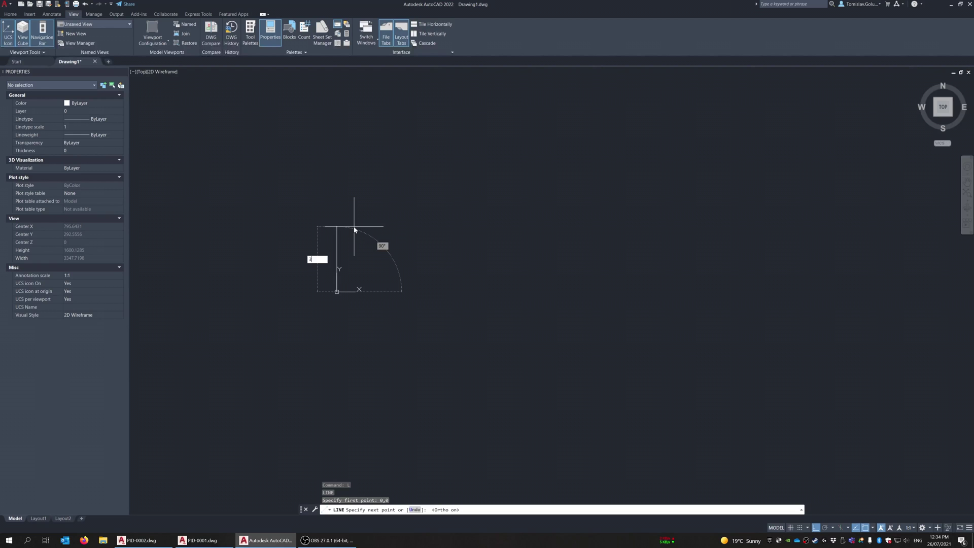
key(Return)
key(Return)
scroll(348, 276, down, 4)
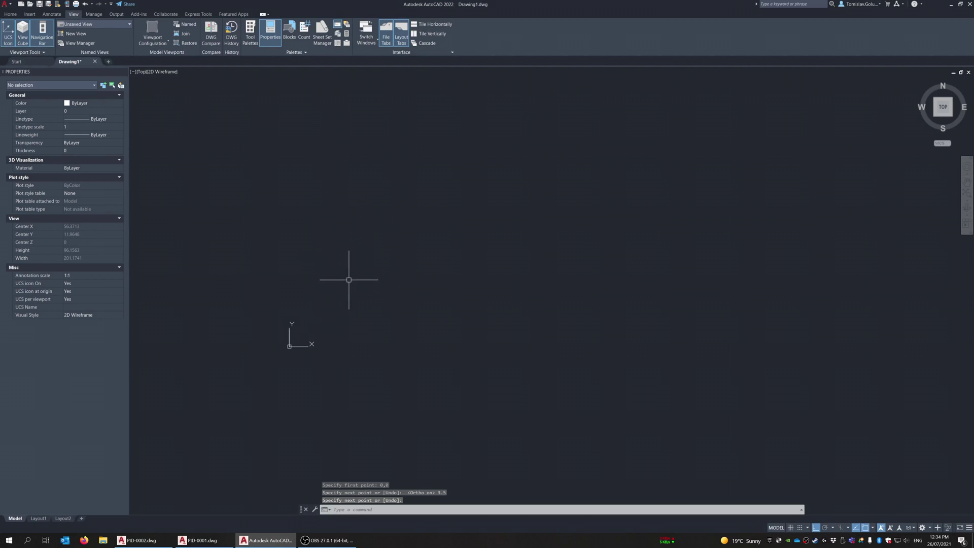
scroll(287, 304, up, 5)
- Draw the 5-unit base, the 3.5-unit right side and the two crossing diagonals
text(l)
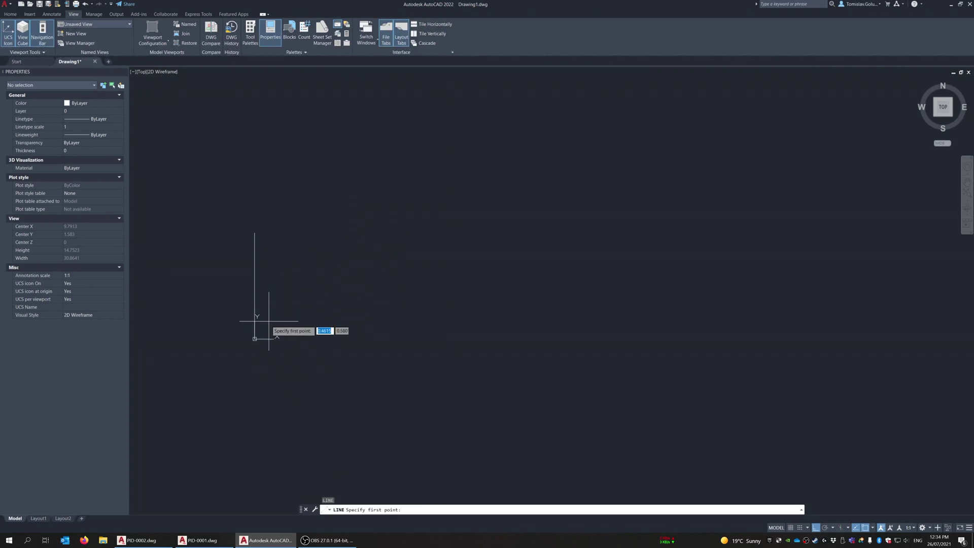
key(Return)
click(255, 325)
text(5)
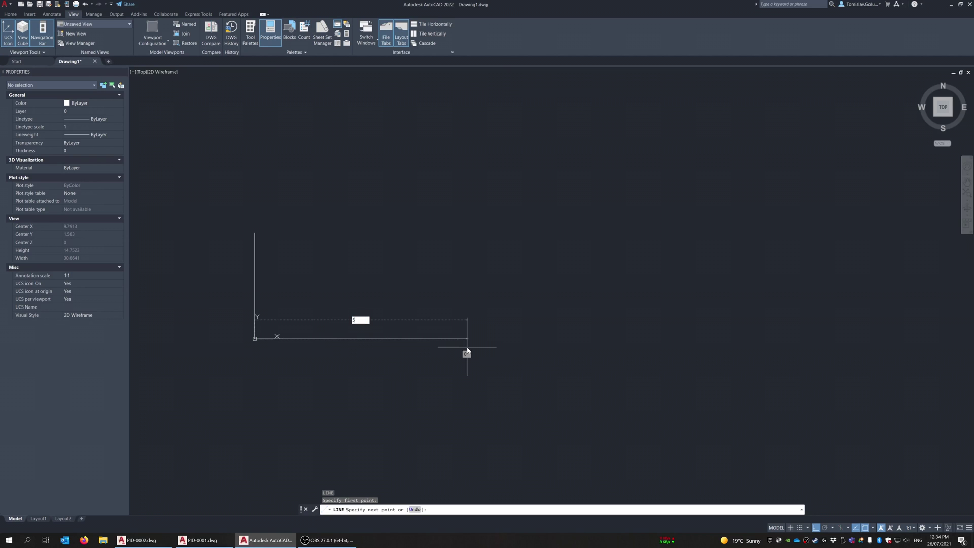
key(Return)
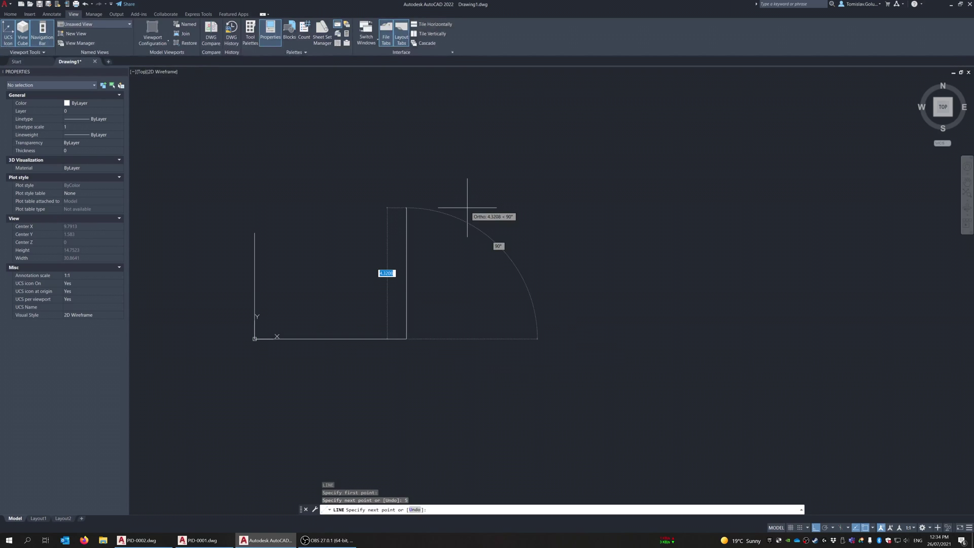
text(3.5)
key(Return)
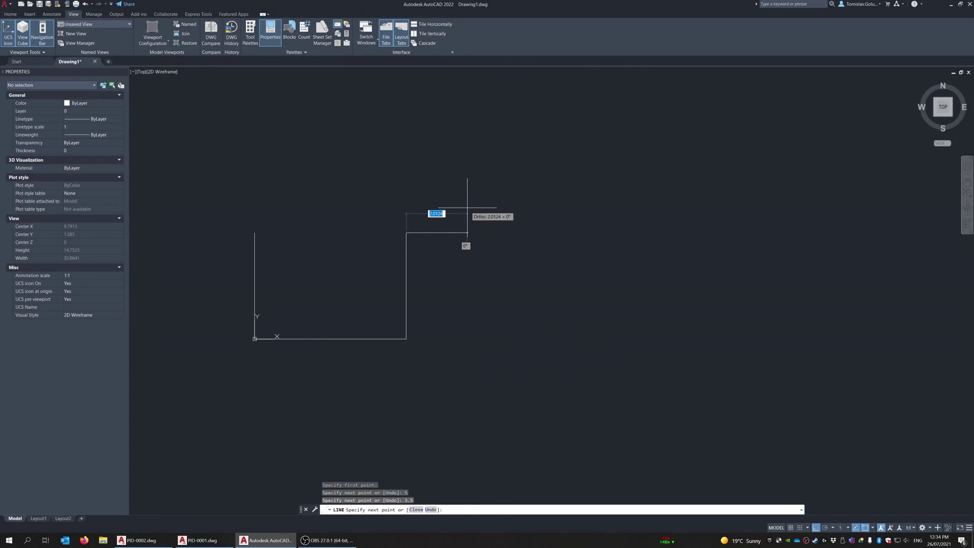
click(262, 341)
key(Return)
key(Return)
click(255, 233)
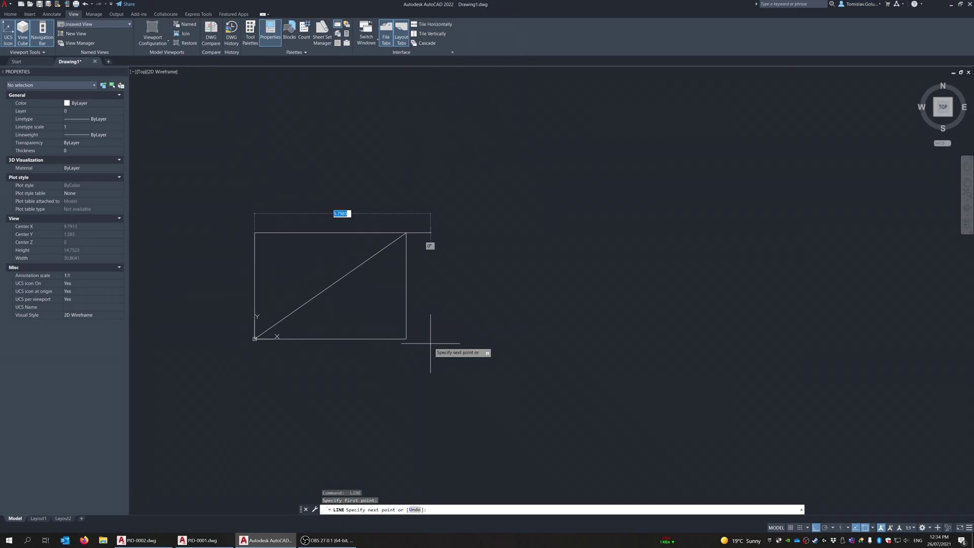
click(406, 338)
key(Return)
- Erase the bottom horizontal line to leave the bow-tie outline
text(e)
key(Return)
drag(378, 310, 314, 358)
key(Return)
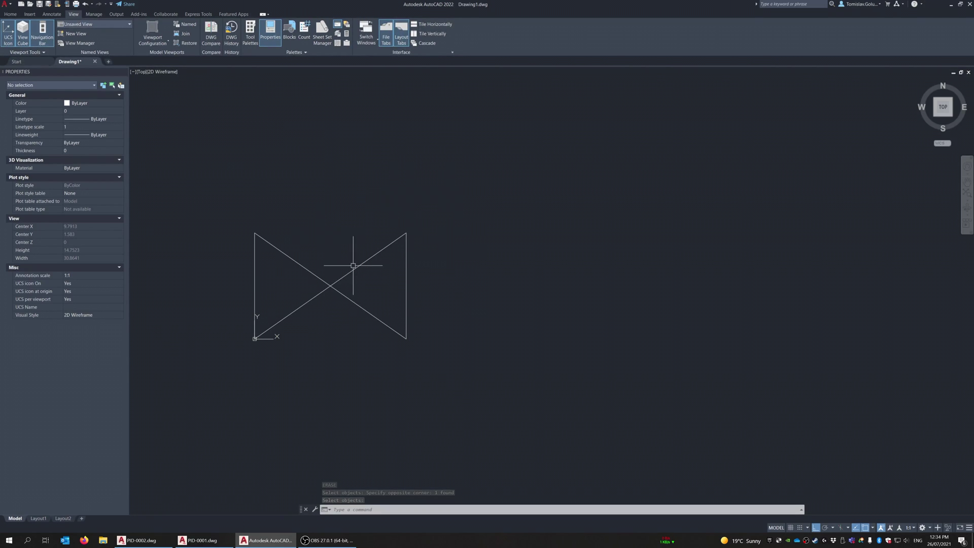
- Draw a 3.5-diameter circle centred on the bow-tie's crossing point
text(c)
key(Return)
click(330, 285)
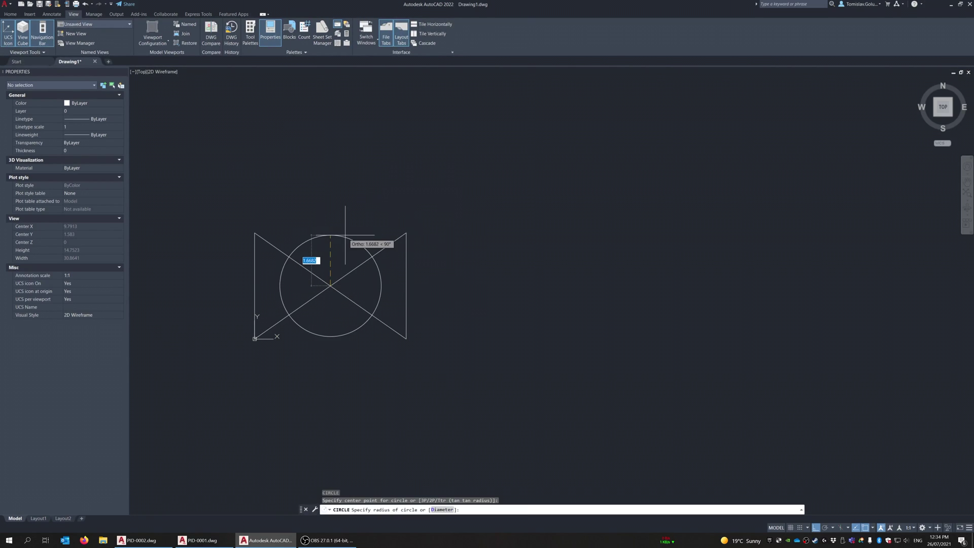
text(d)
key(Return)
text(3.5)
key(Return)
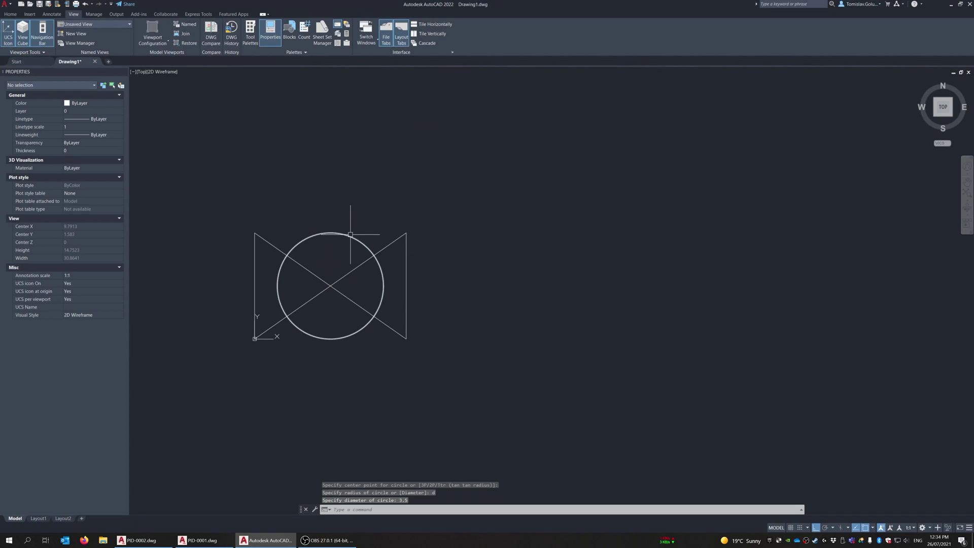
click(458, 183)
click(254, 409)
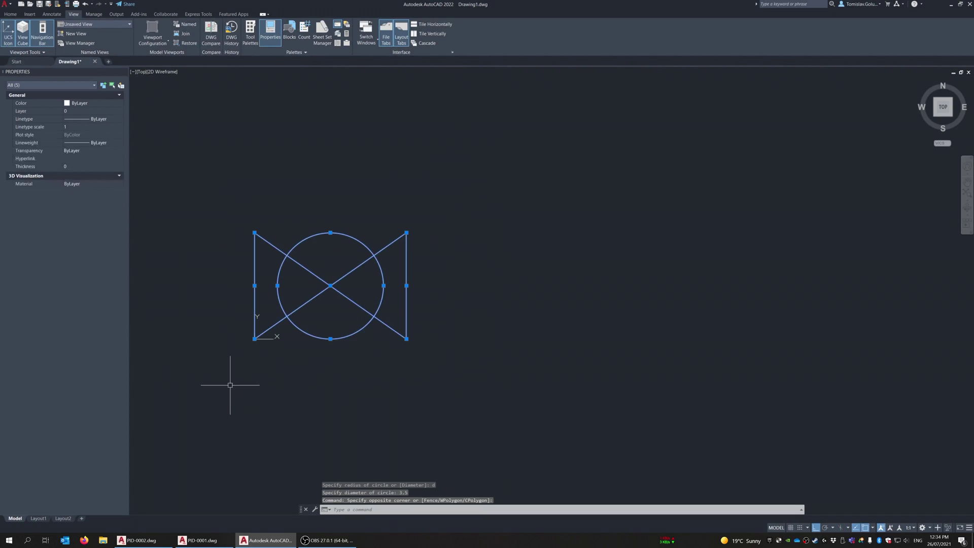
key(Escape)
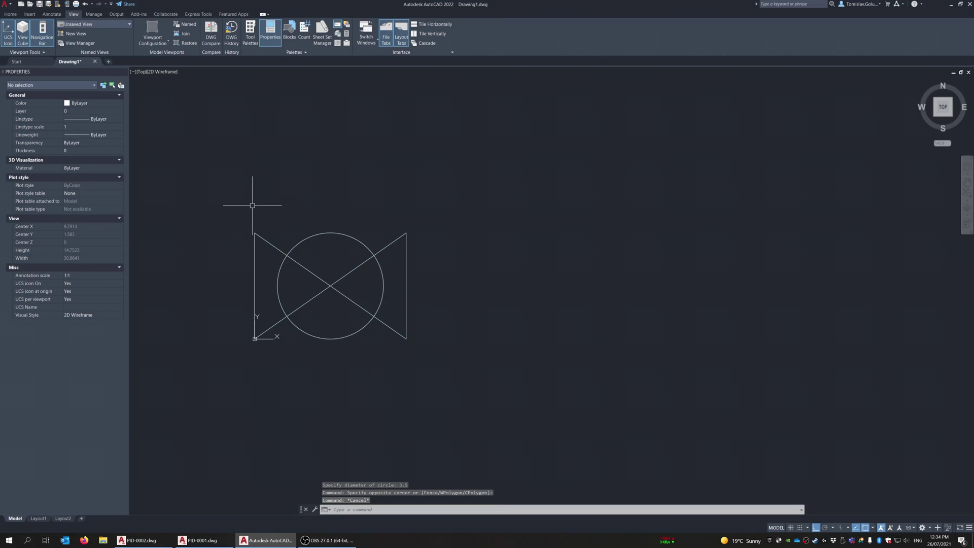
- Copy the whole valve symbol to the right
text(co)
key(Return)
click(456, 137)
click(239, 418)
key(Return)
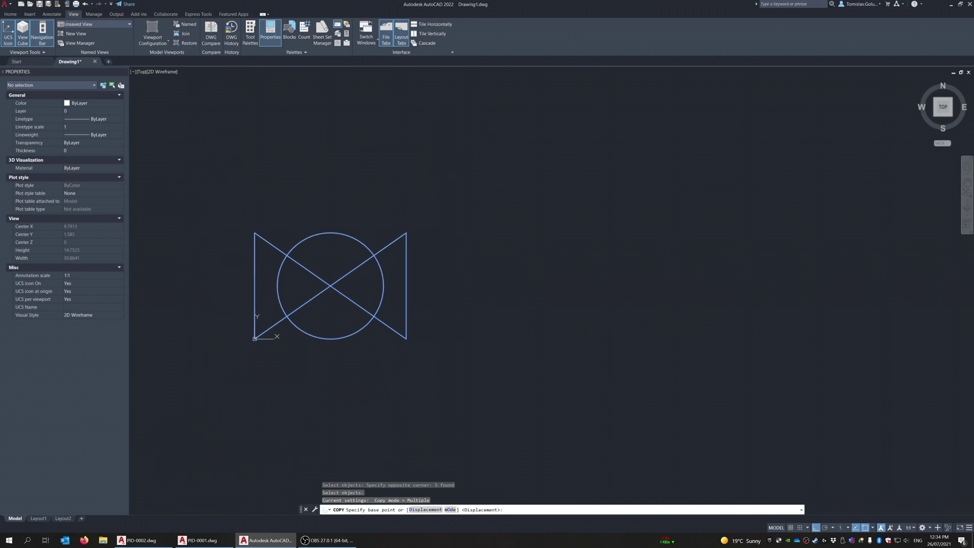
click(165, 443)
click(415, 451)
key(Return)
scroll(606, 327, up, 2)
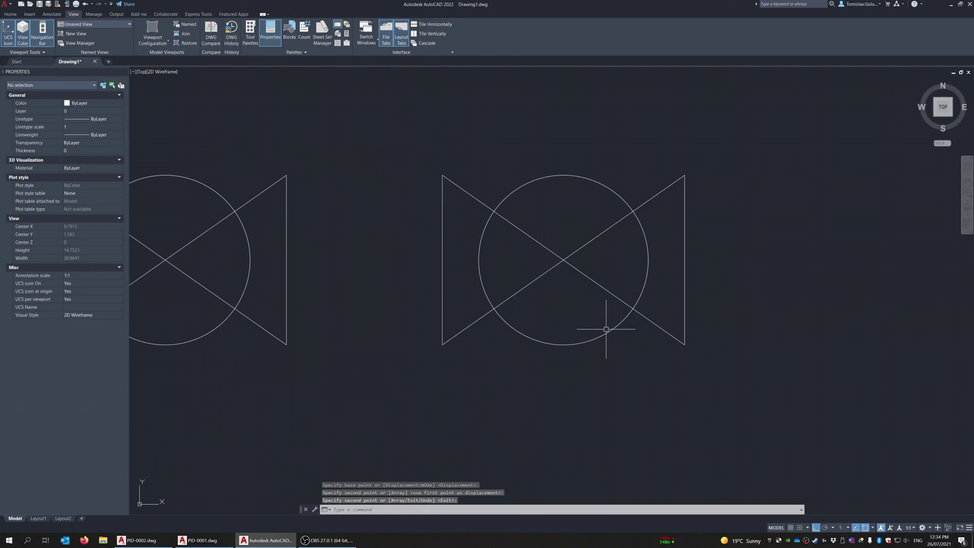
- Trim away the crossing lines inside the copied symbol's circle
text(tr)
key(Return)
click(591, 240)
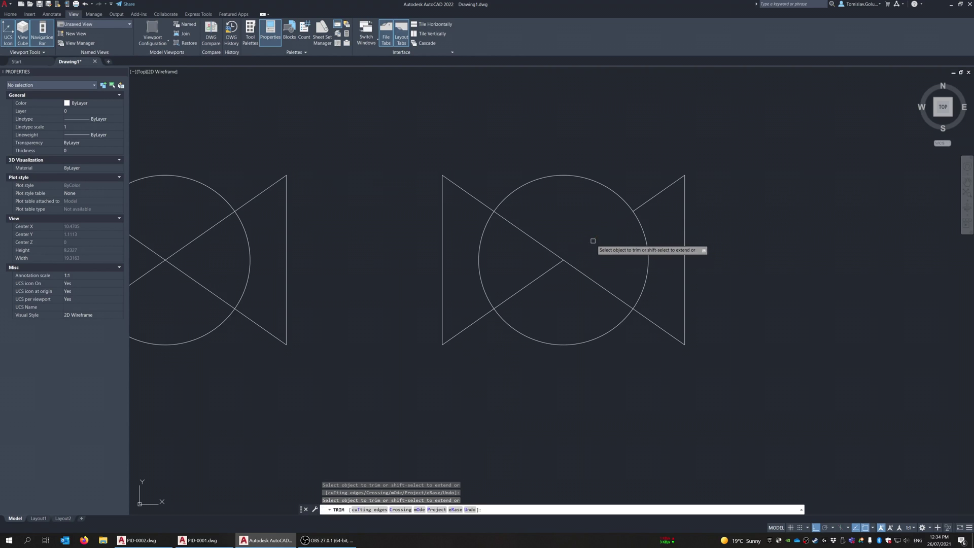
click(575, 267)
click(557, 256)
click(558, 265)
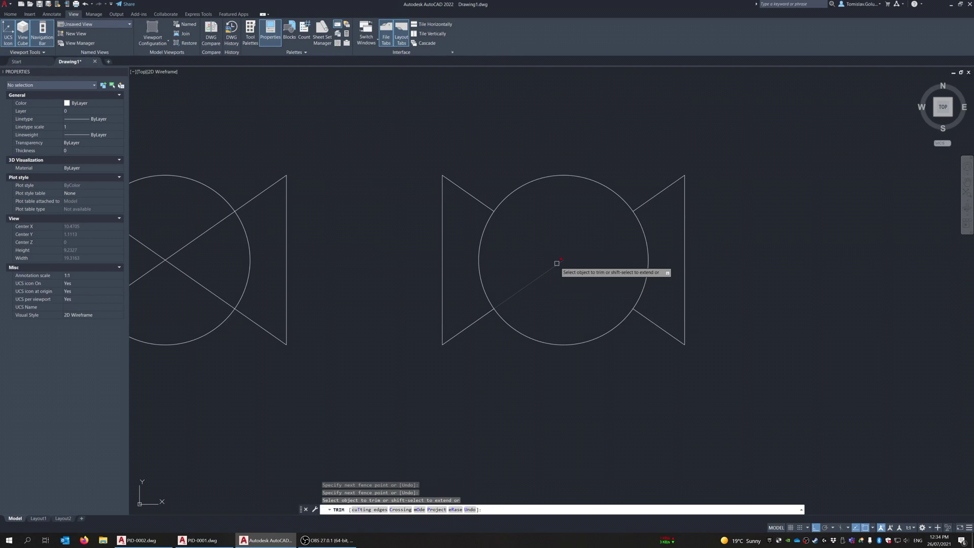
key(Return)
- Solid-fill the inside of the right copy's circle
text(h)
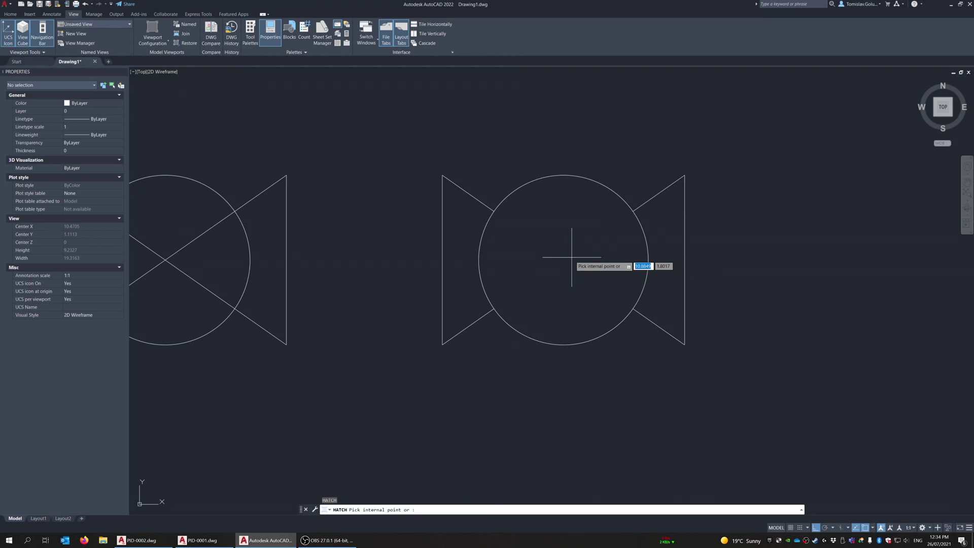
key(Return)
click(583, 265)
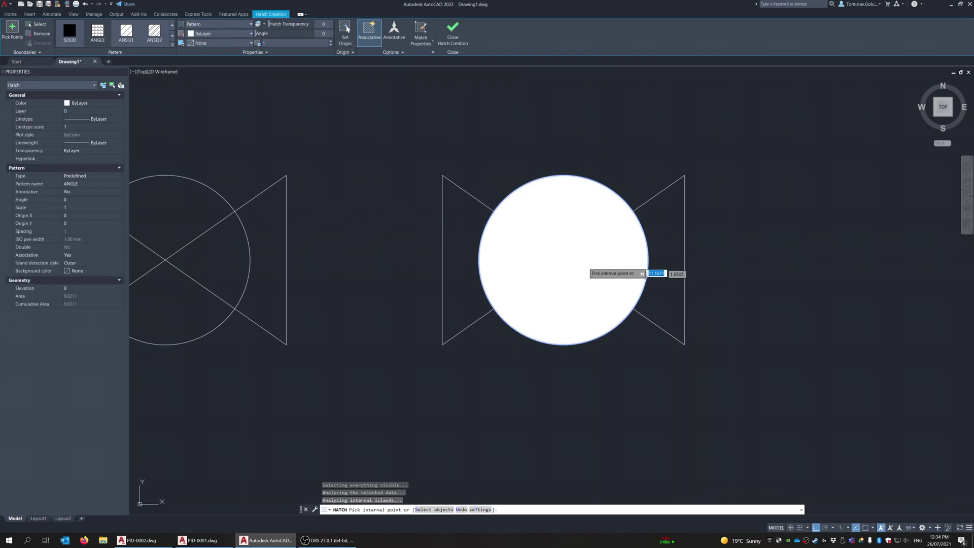
key(Return)
scroll(581, 277, down, 4)
middle_drag(539, 202, 483, 213)
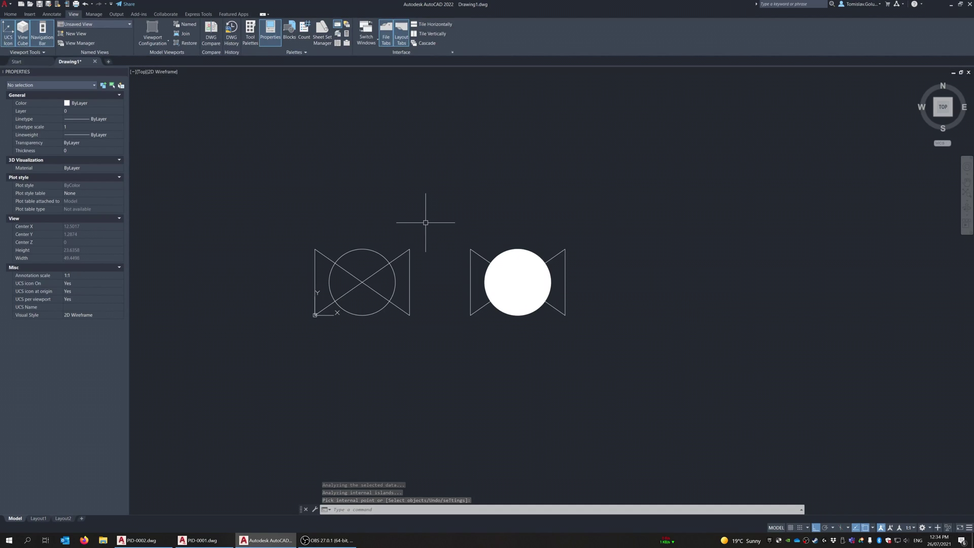
text(block)
key(Return)
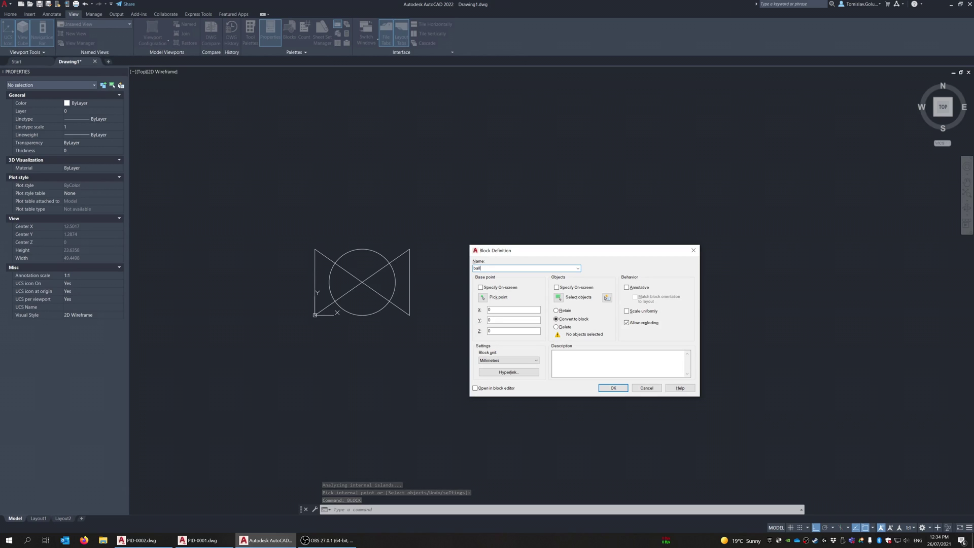
- Define block BallValveNO from the left valve's five objects, based at circle centre 2.5,1.75
text(ball)
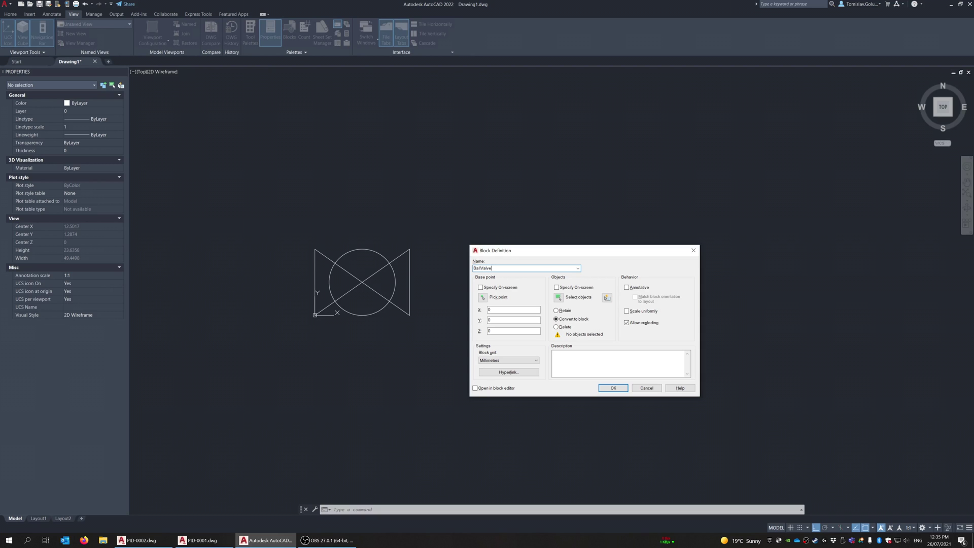
click(483, 298)
click(362, 282)
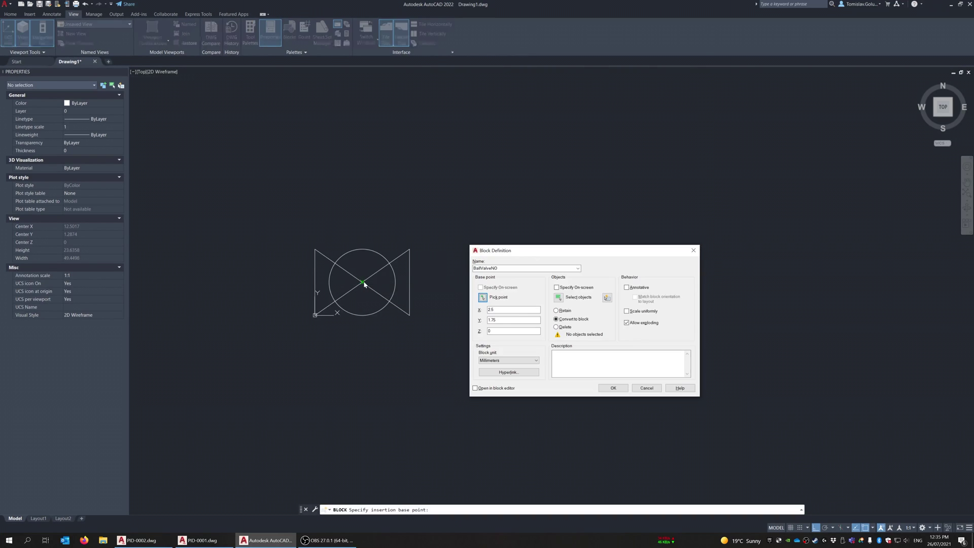
click(558, 298)
click(414, 234)
click(271, 363)
key(Return)
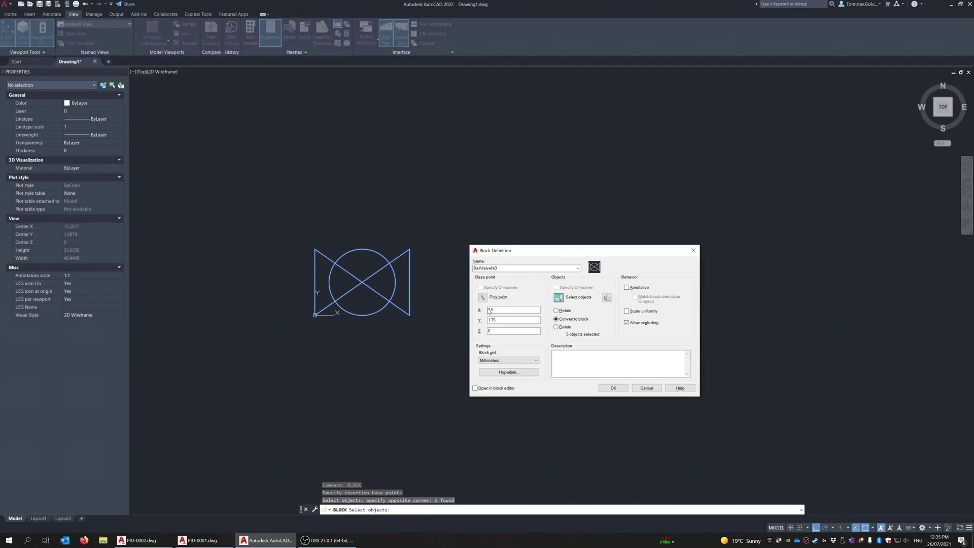
click(614, 390)
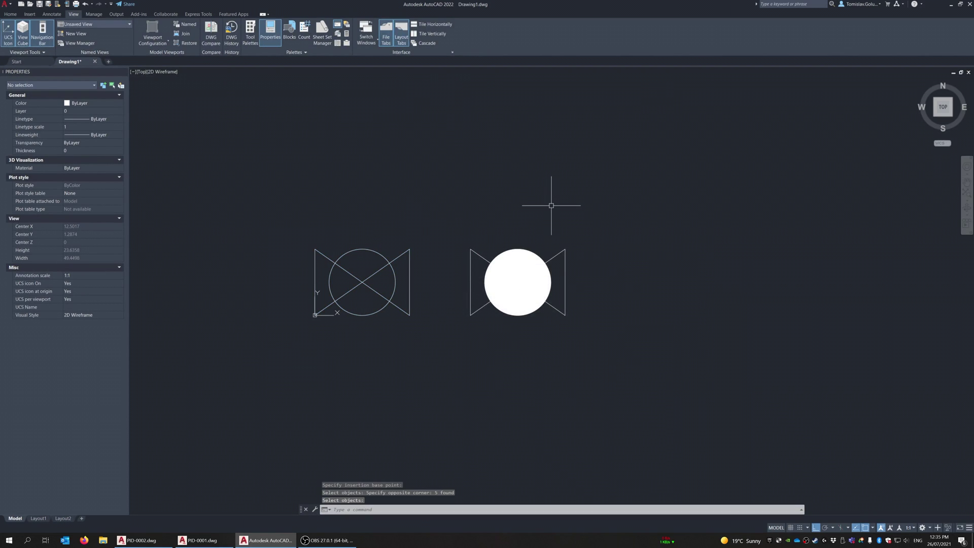
- Define block BallValveNC from the filled right valve, based at its circle centre 10.7162,1.75
text(bloc)
key(Return)
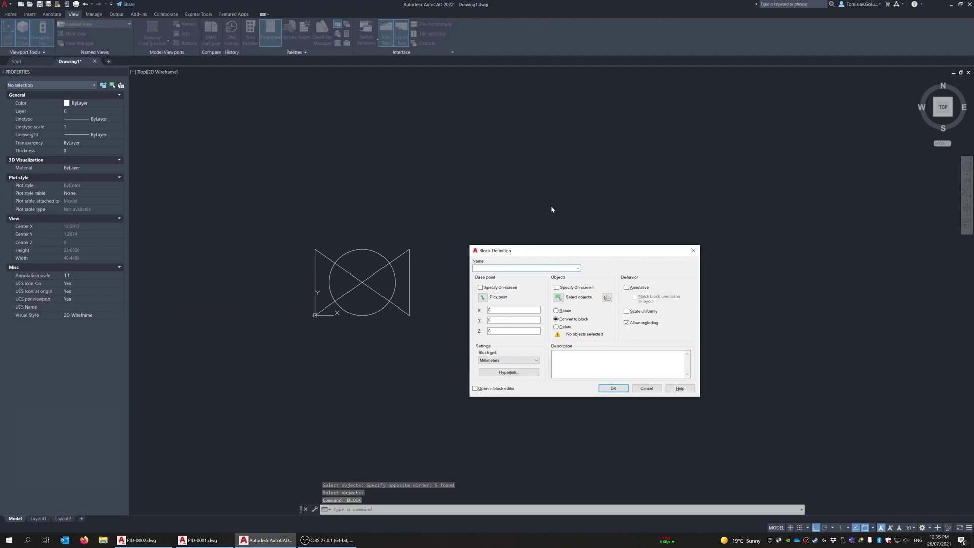
text(BallValveNC)
click(483, 297)
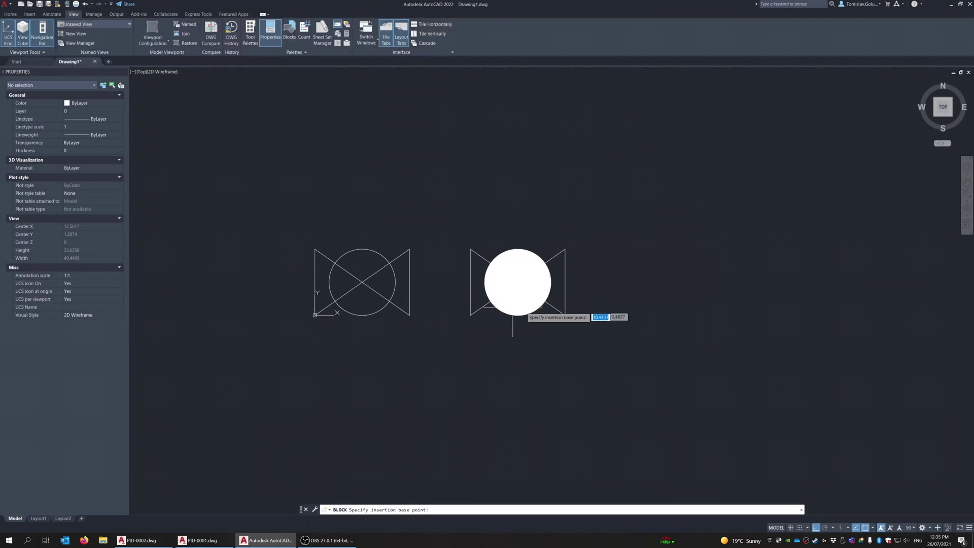
text(CEN)
key(Return)
click(531, 313)
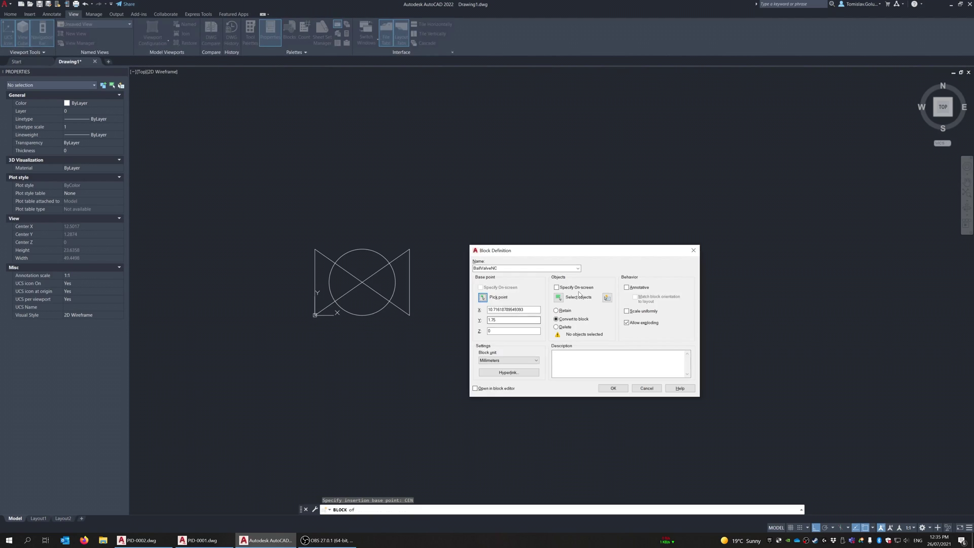
click(559, 297)
click(602, 200)
click(458, 339)
key(Return)
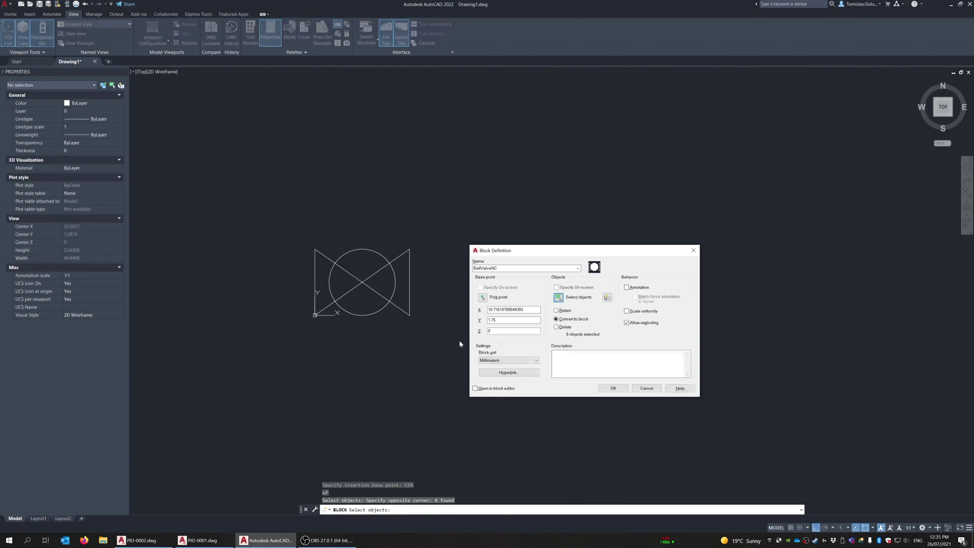
click(613, 388)
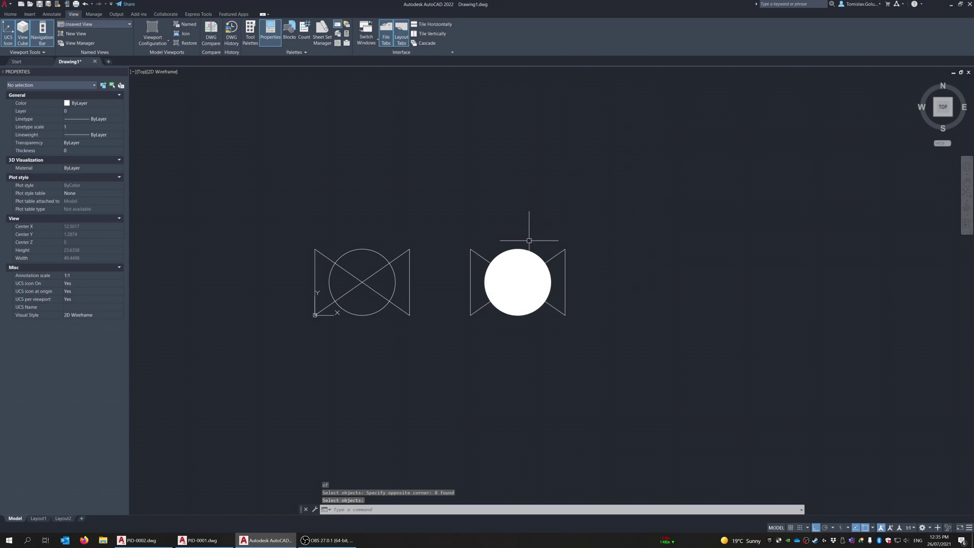
click(481, 257)
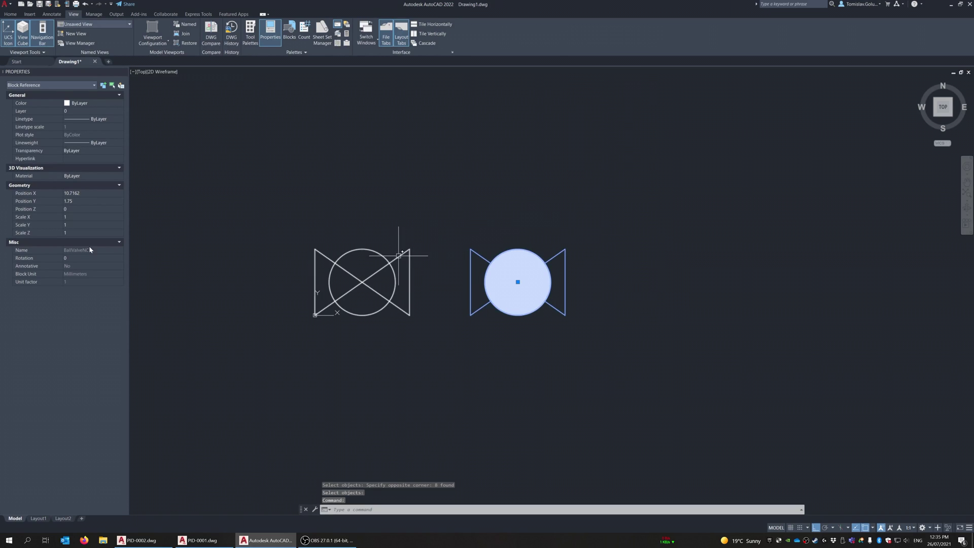
- Check the left block's name in Properties and recentre the view on both valves
key(Escape)
click(361, 281)
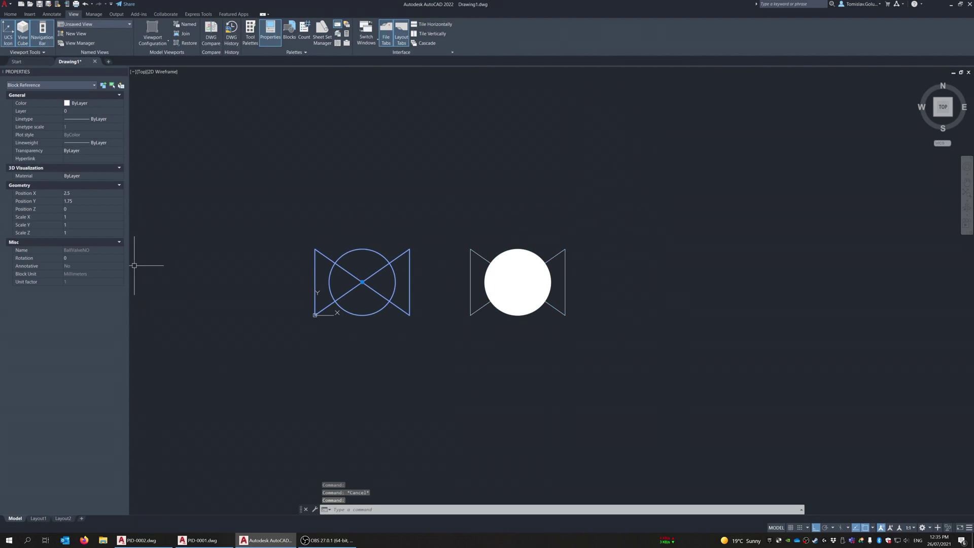
key(Escape)
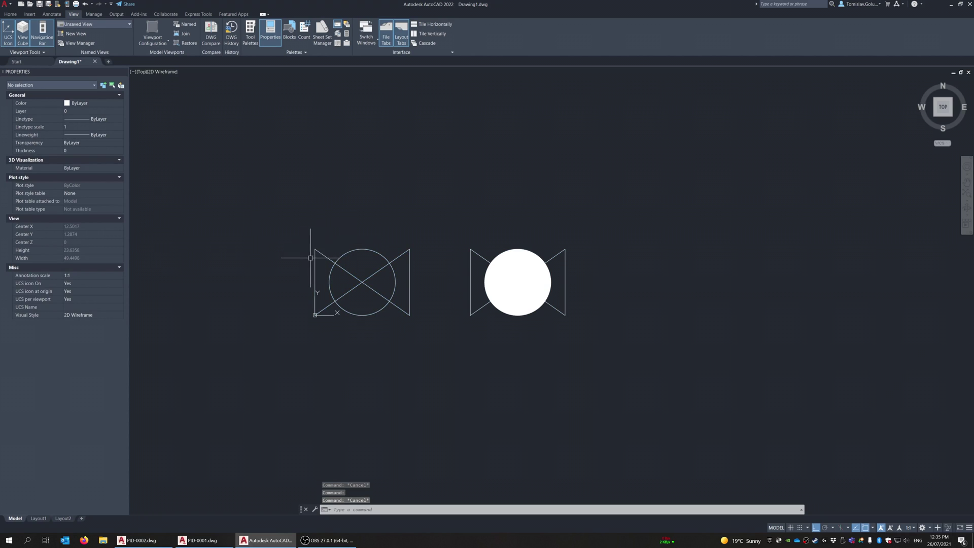
scroll(311, 257, up, 4)
scroll(406, 239, down, 3)
middle_drag(508, 252, 458, 266)
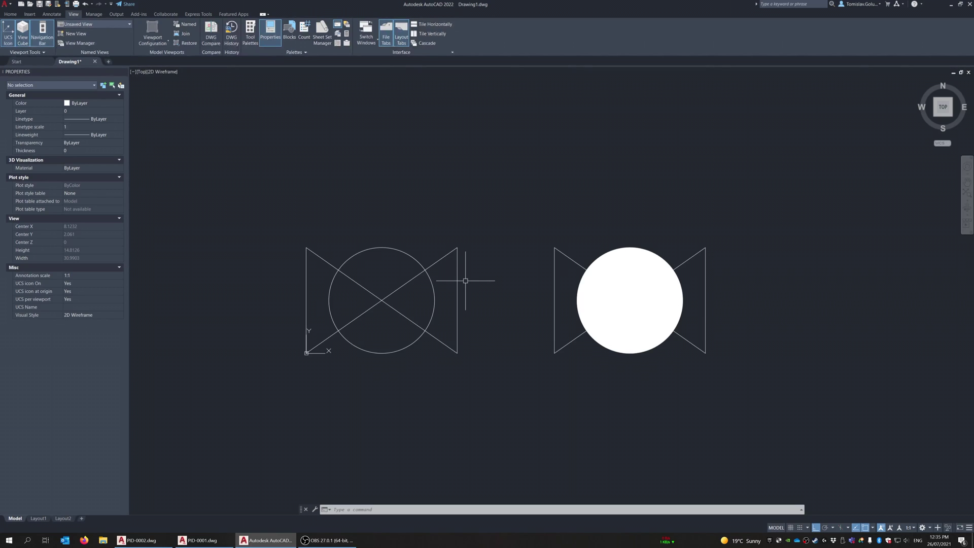
- Save the drawing as PipingBlocks.dwg
key(ctrl+shift+s)
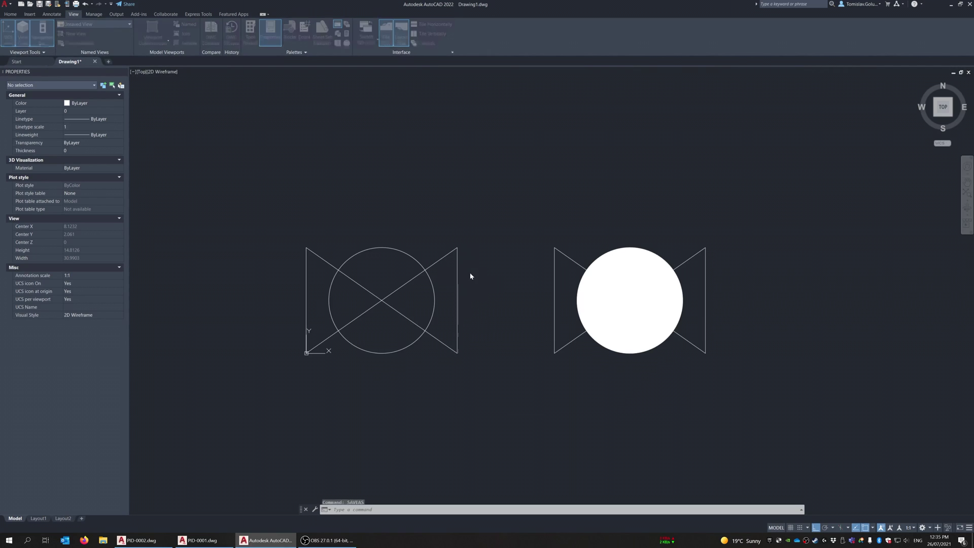
double_click(643, 395)
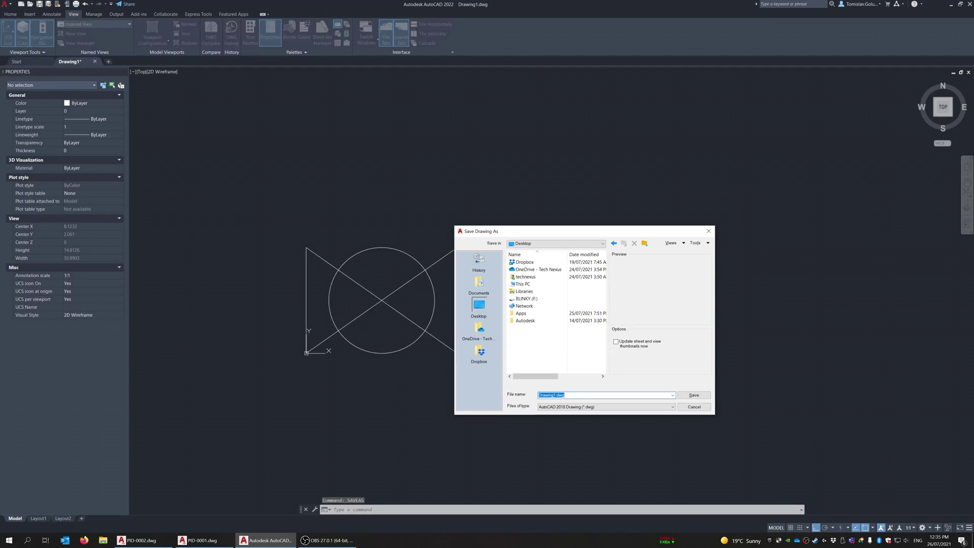
text(bLO)
key(BackSpace)
key(BackSpace)
key(BackSpace)
key(BackSpace)
text(P)
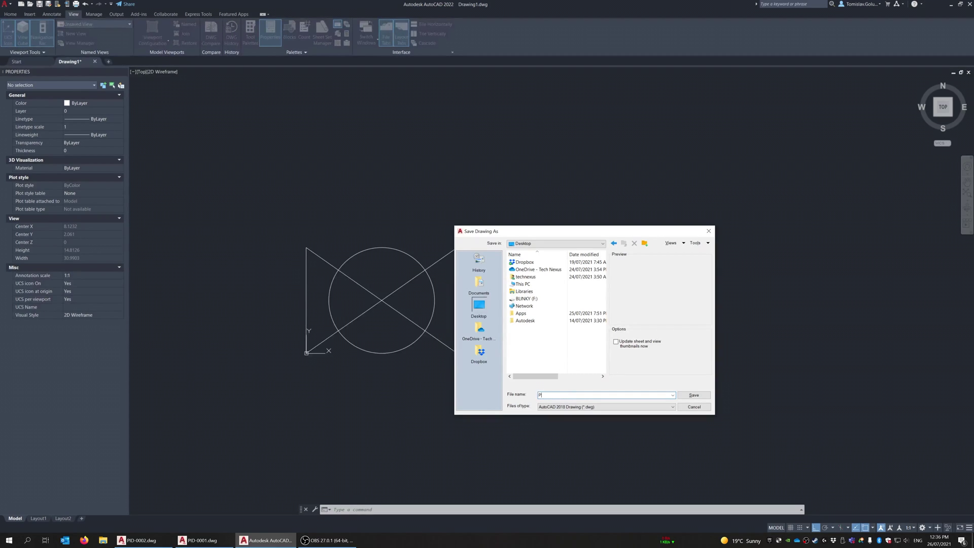
text(ipingBlocks)
key(Return)
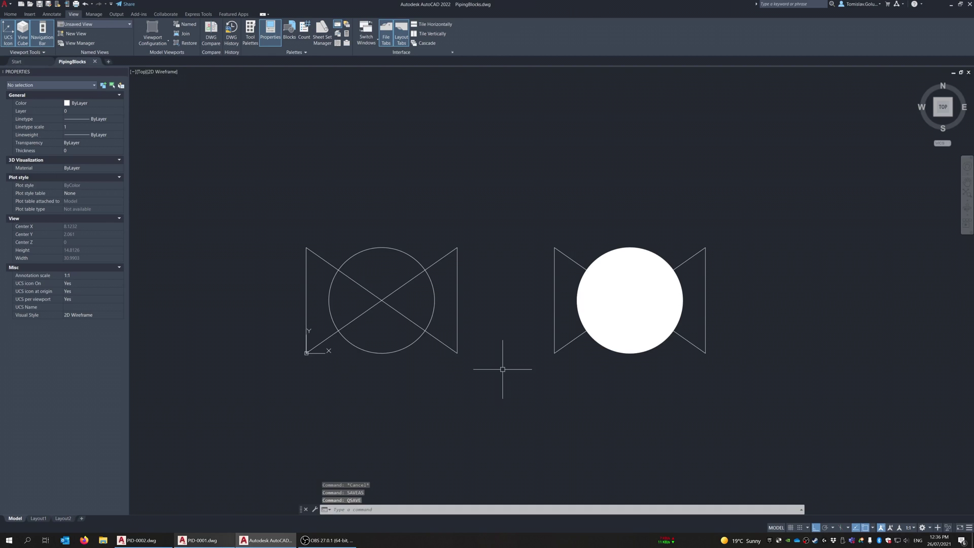
- Switch to PID-0001 and zoom to extents to show the whole P&ID sheet
click(200, 540)
text(z)
key(Return)
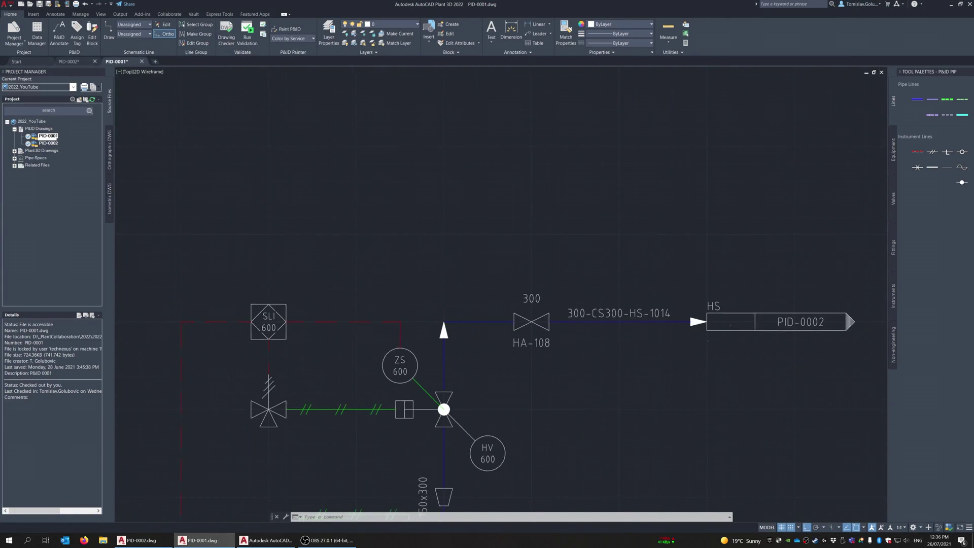
text(e)
key(Return)
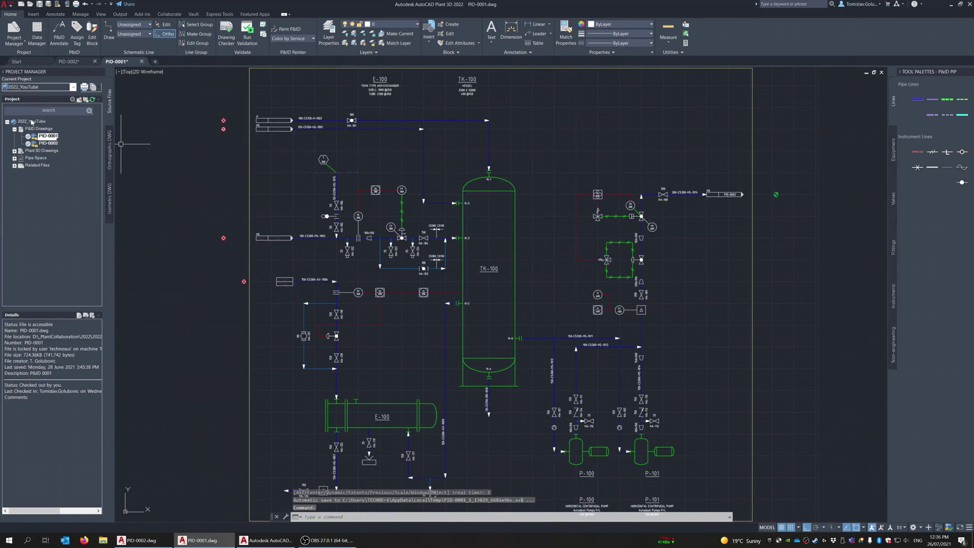
- Open Project Setup for the 2022_YouTube project and check out its settings
click(31, 122)
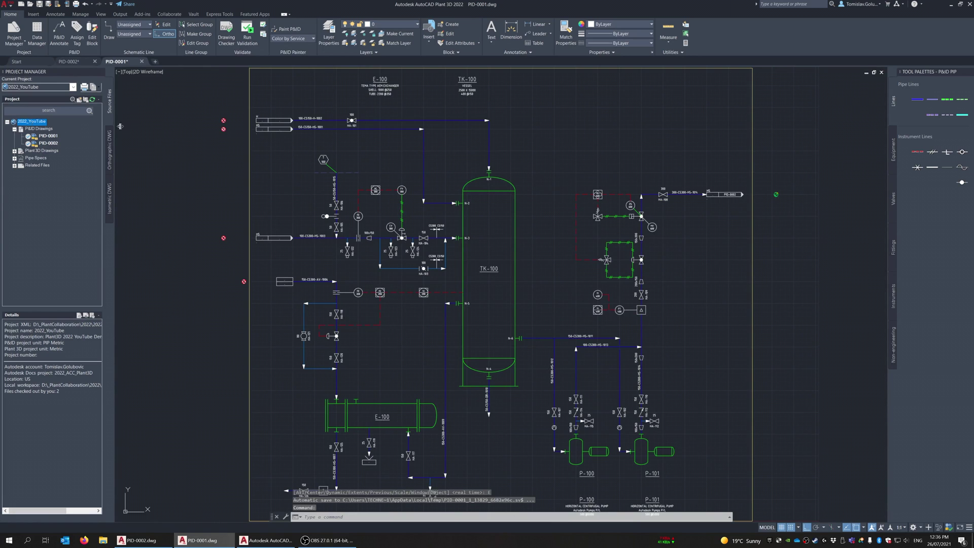
right_click(44, 125)
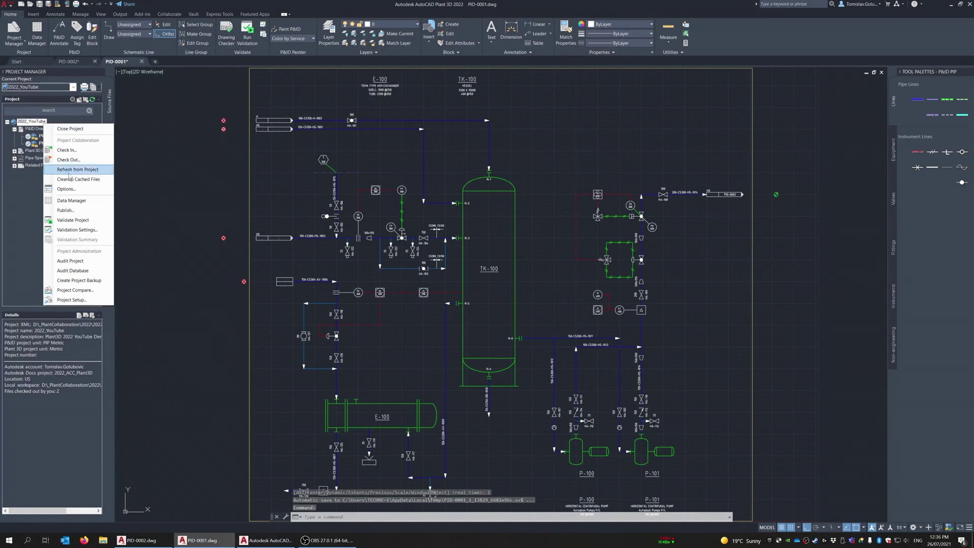
click(73, 299)
click(459, 265)
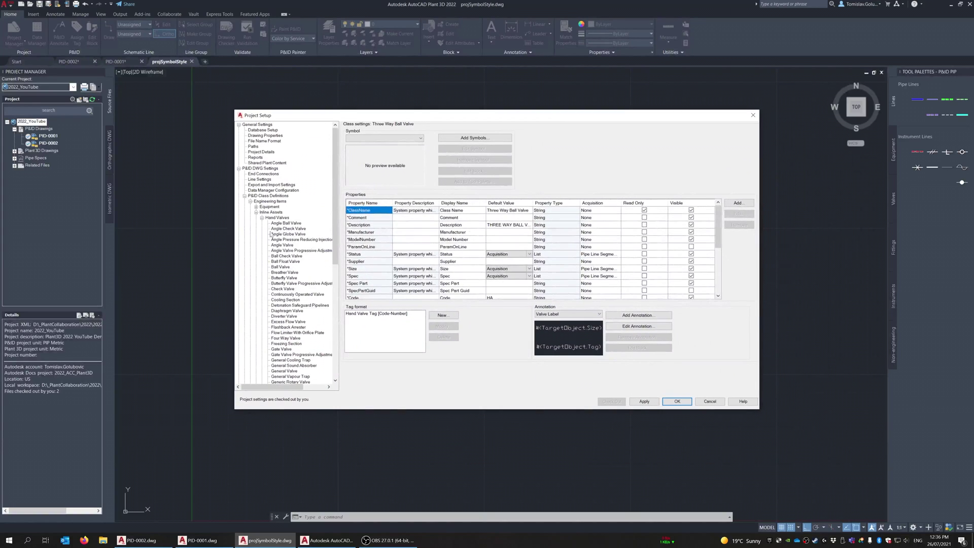
- Review the Hand Valves and Check Valve class settings under P&ID Class Definitions
click(273, 218)
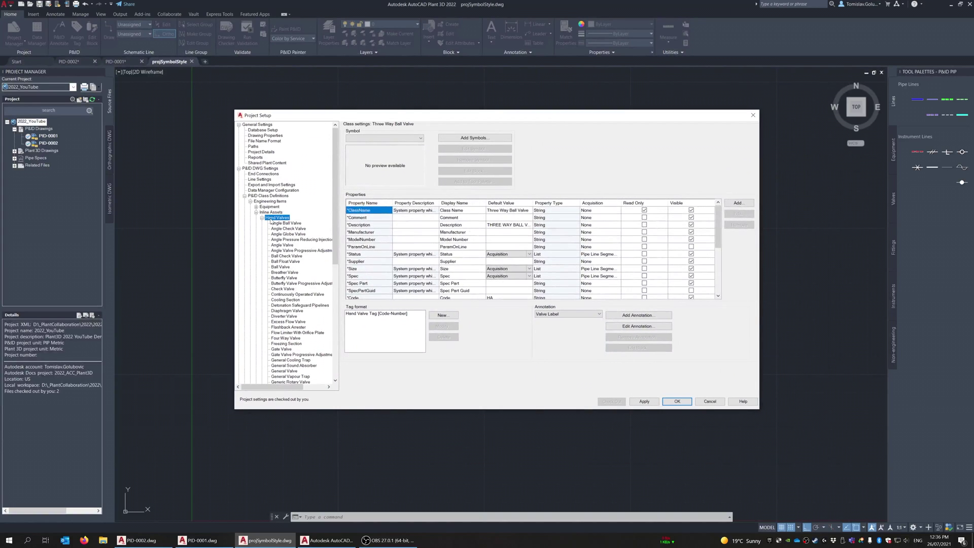
click(269, 196)
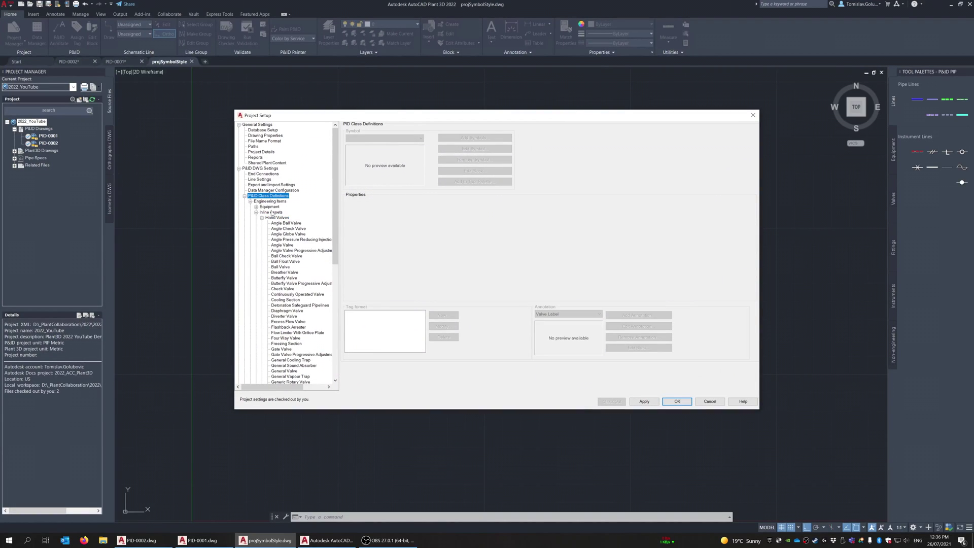
click(272, 217)
scroll(289, 209, down, 2)
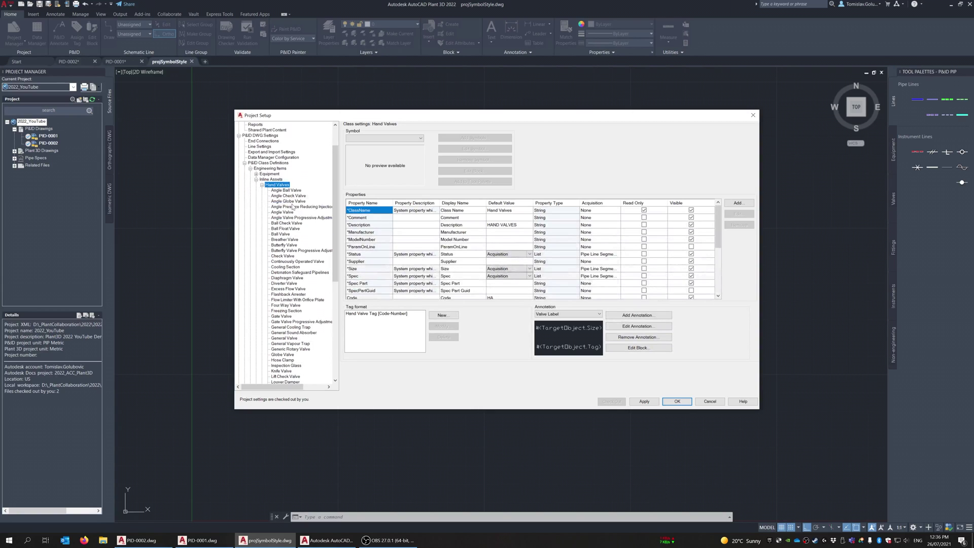
click(286, 256)
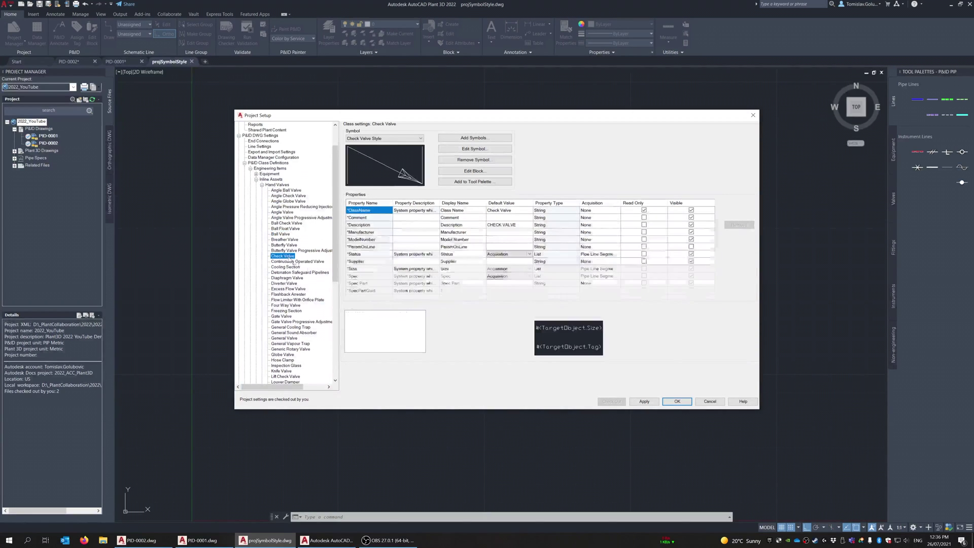
click(278, 185)
scroll(288, 279, down, 6)
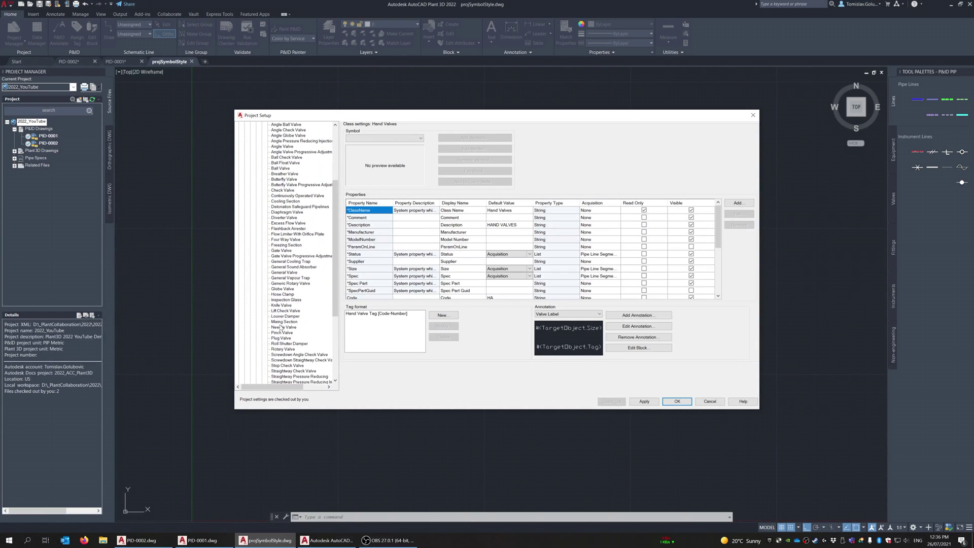
scroll(266, 258, up, 6)
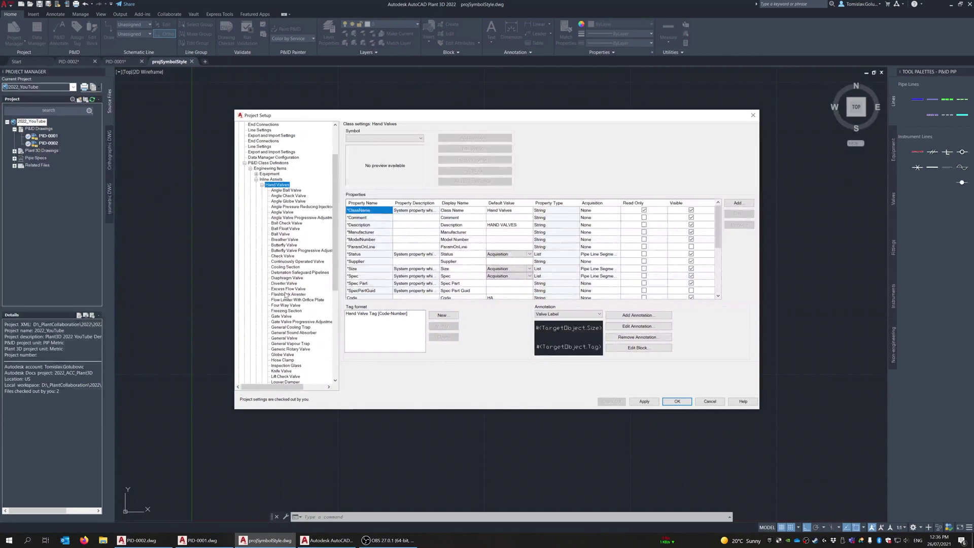
- Create class A_TechNexus_Valves under Hand Valves, displayed as TechNexus Valves
right_click(278, 184)
click(286, 186)
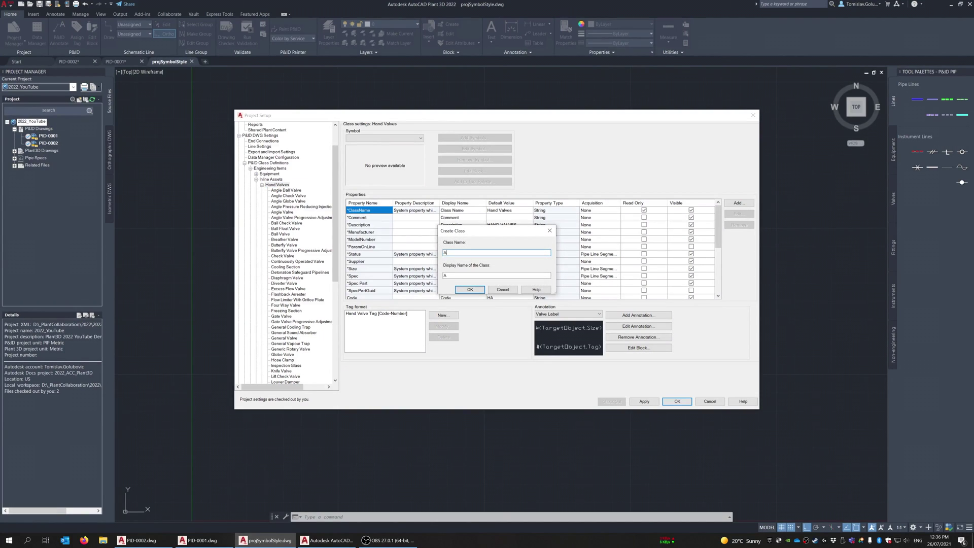
text(A_TechNexus_Valves)
key(Tab)
key(Home)
key(Delete)
key(Delete)
key(Delete)
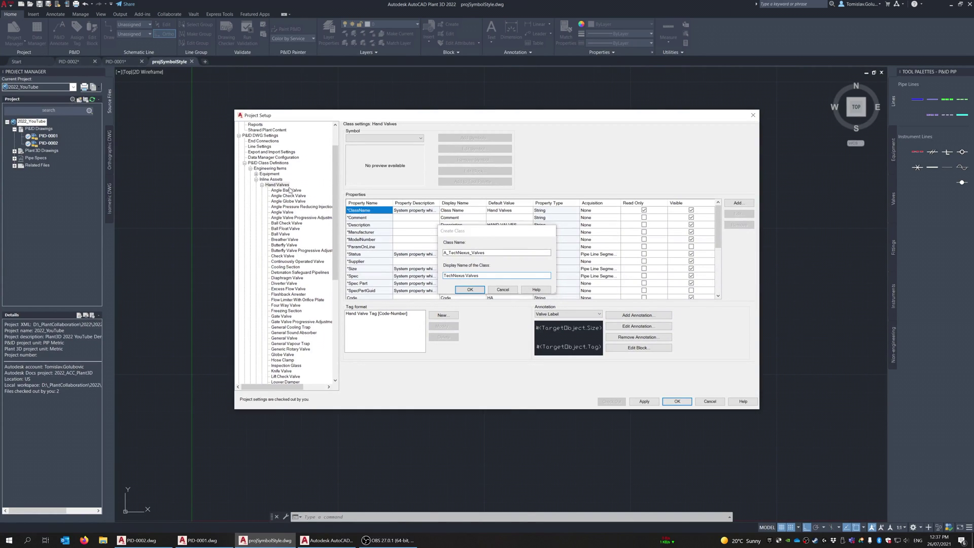
key(Return)
- Rename the class's display name to A_TechNexus Valves
scroll(303, 303, down, 4)
scroll(303, 303, down, 1)
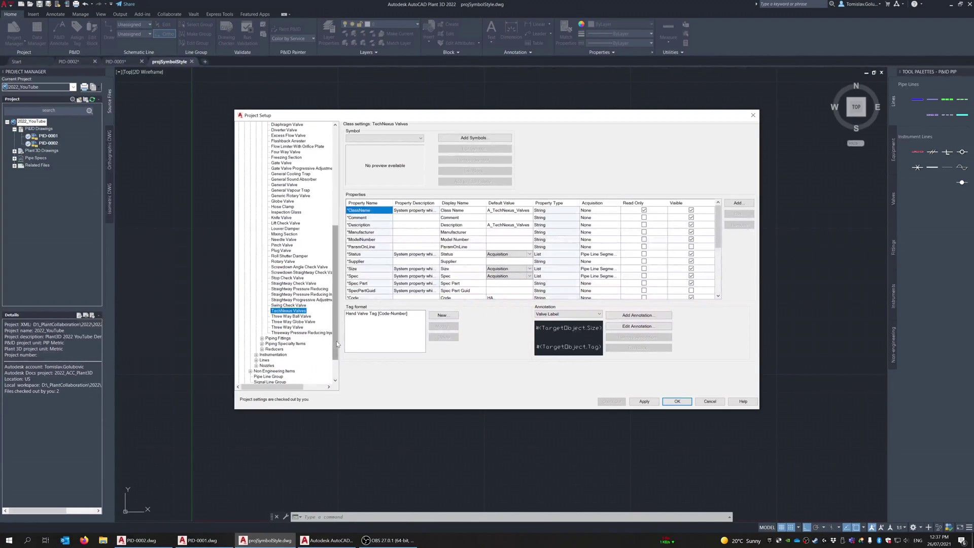
right_click(298, 311)
click(300, 321)
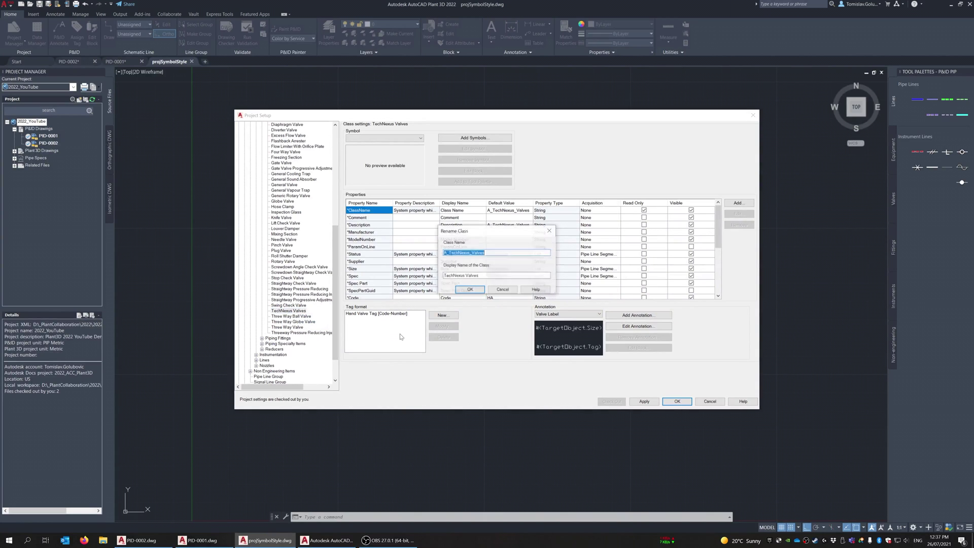
key(Tab)
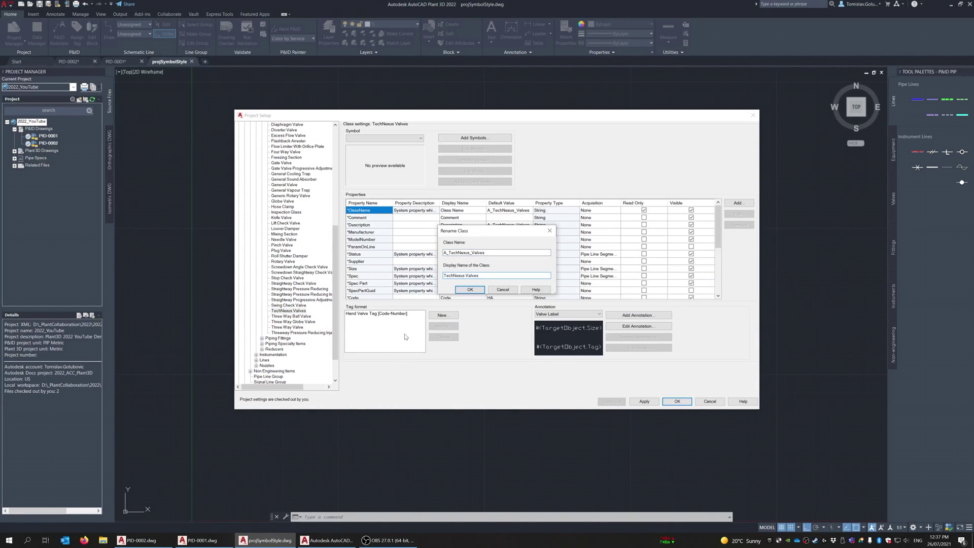
text(A_)
key(Return)
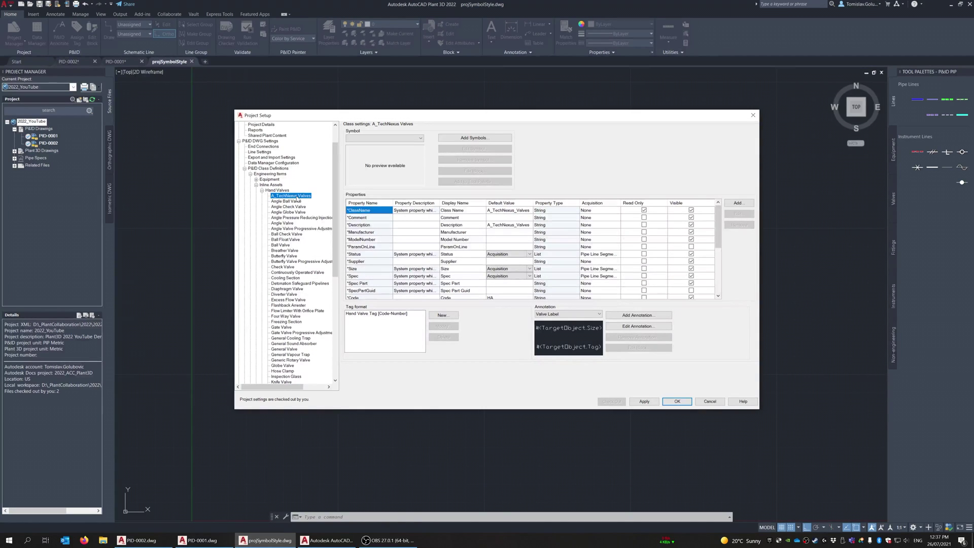
- Add a new BallValves class, displayed as Ball Valves, beneath A_TechNexus Valves
right_click(298, 198)
click(309, 200)
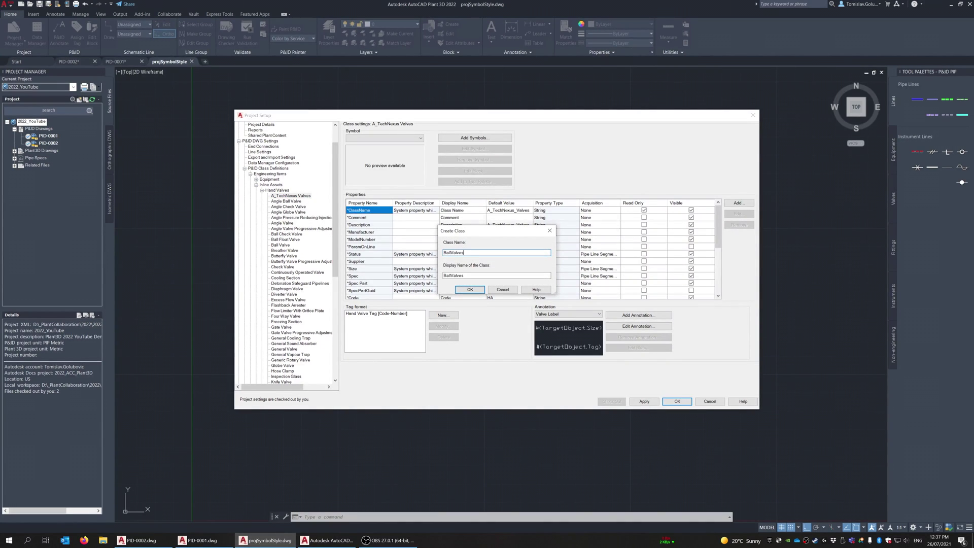
click(444, 275)
key(Return)
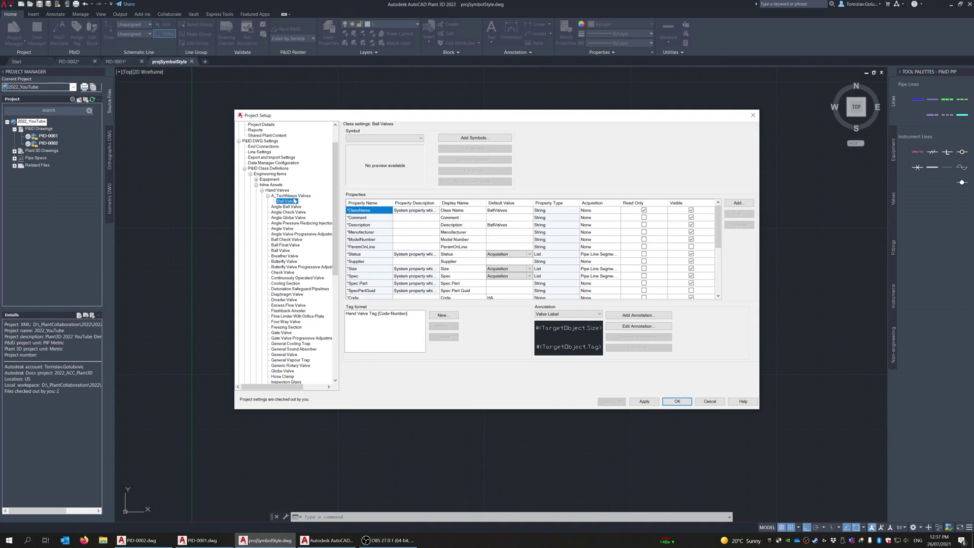
- Load the symbol blocks from PipingBlocks.dwg for the Ball Valves class
click(469, 138)
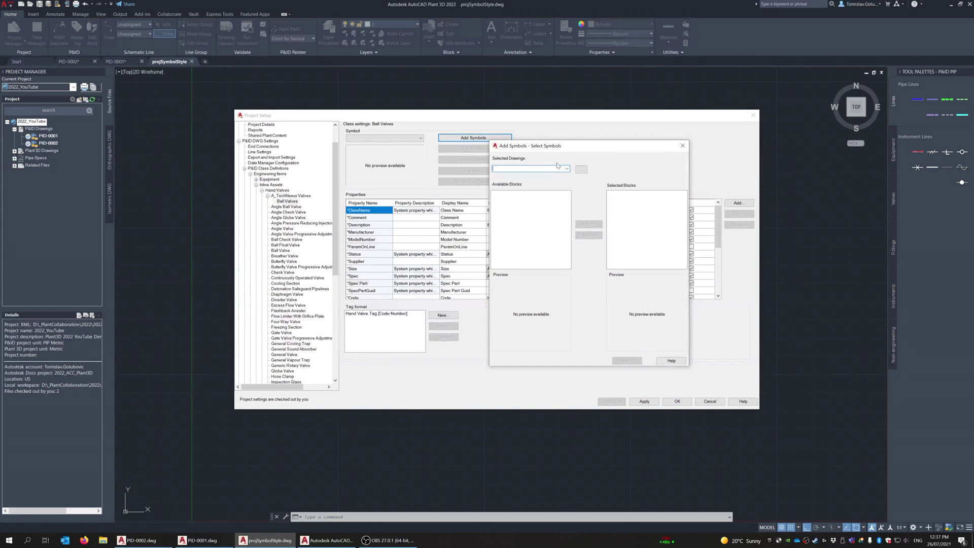
click(582, 170)
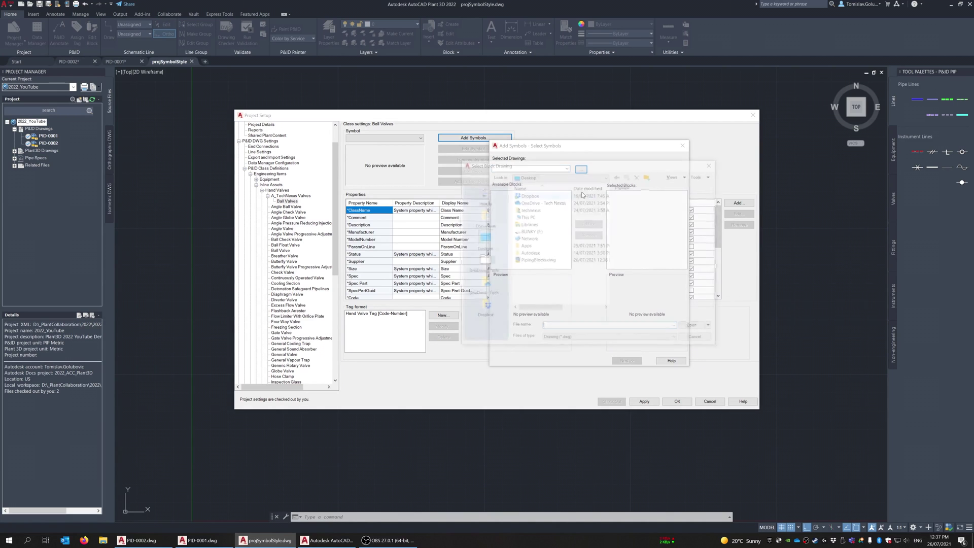
click(538, 260)
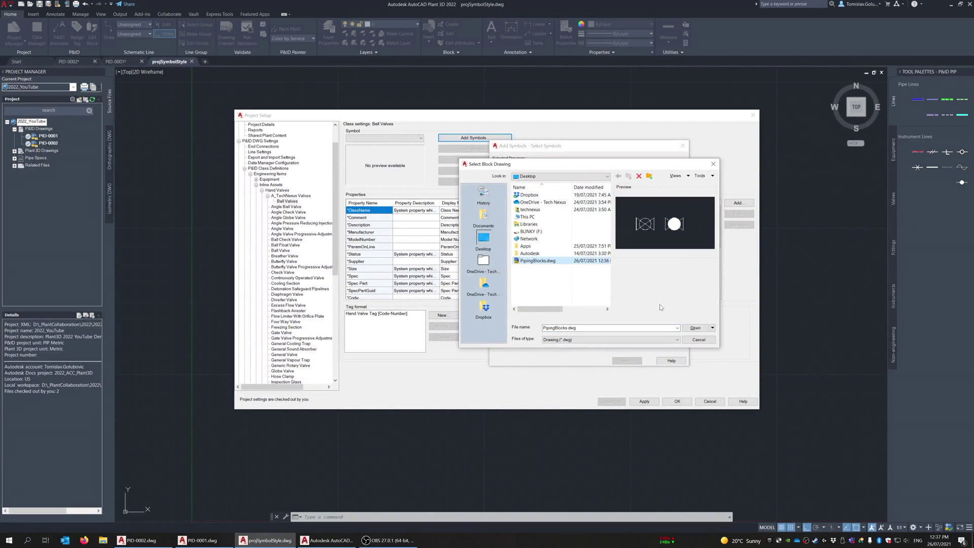
click(695, 328)
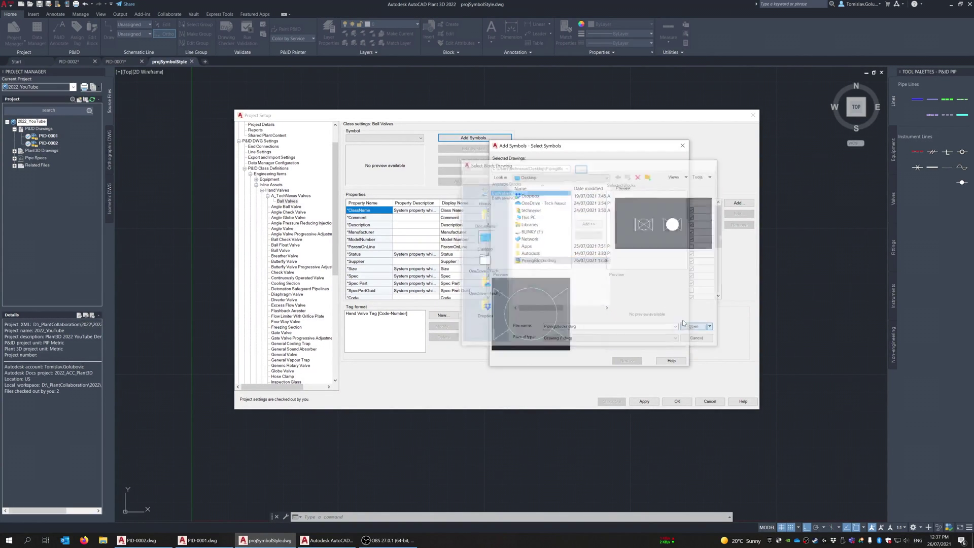
- Compare and select the BallValveNC and BallValveNO blocks, add both, and move on to their settings
click(527, 197)
click(529, 194)
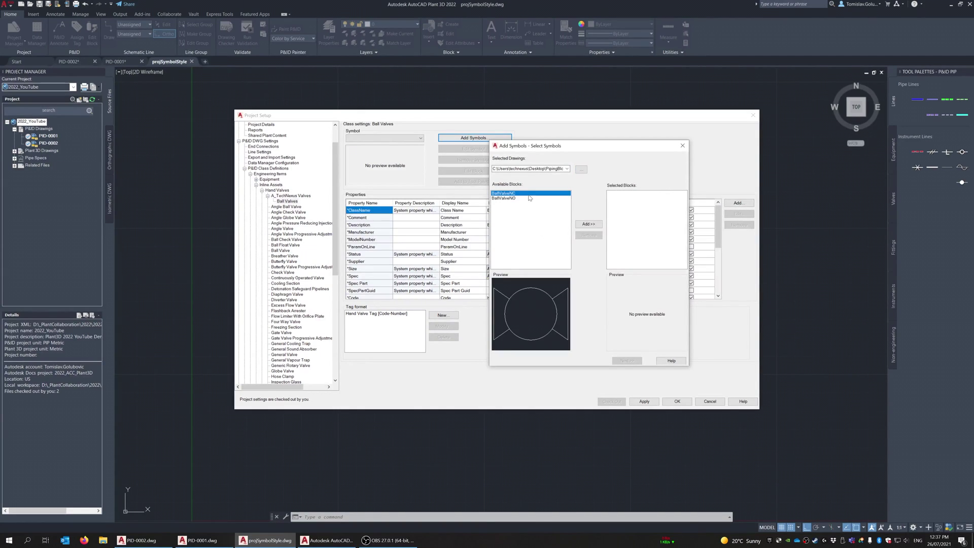
click(521, 198)
click(521, 193)
click(520, 198)
shift+click(520, 193)
click(588, 224)
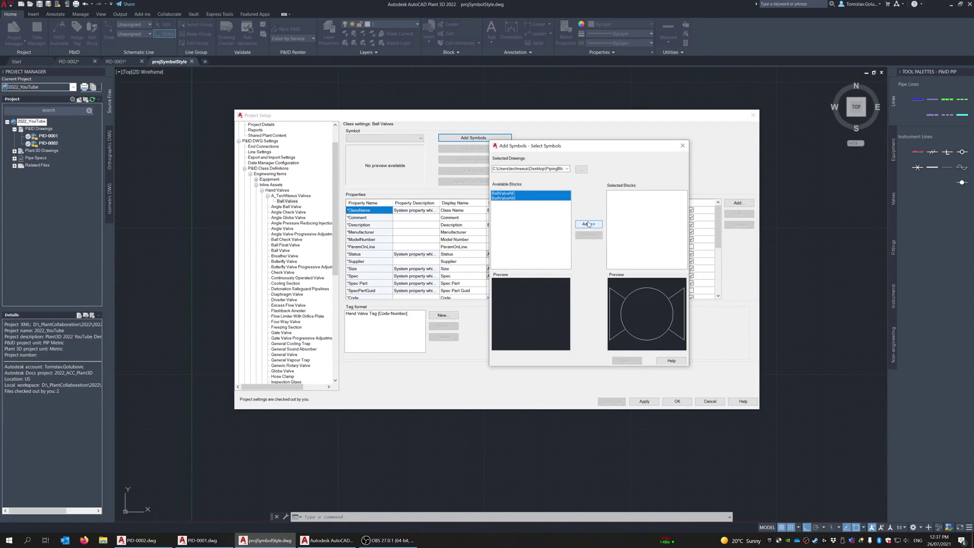
click(628, 362)
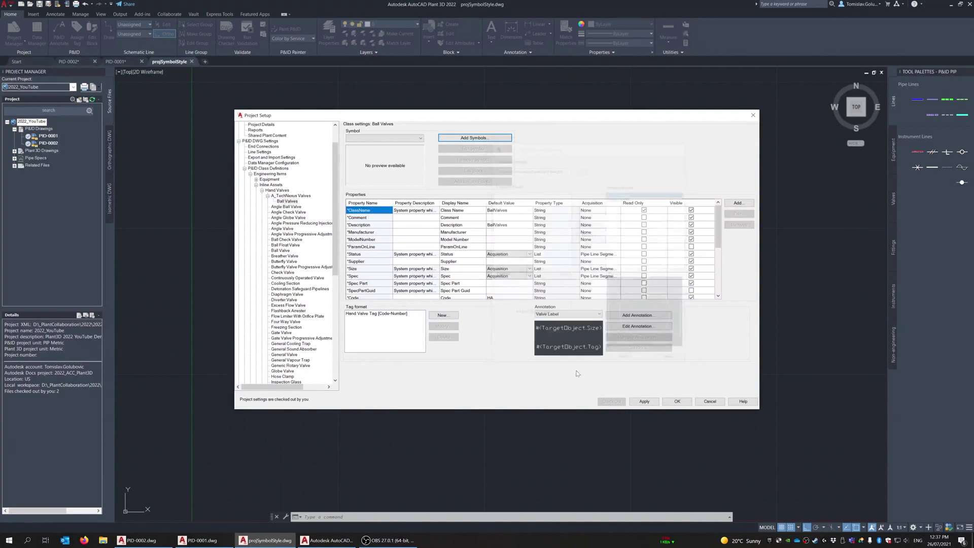
click(367, 143)
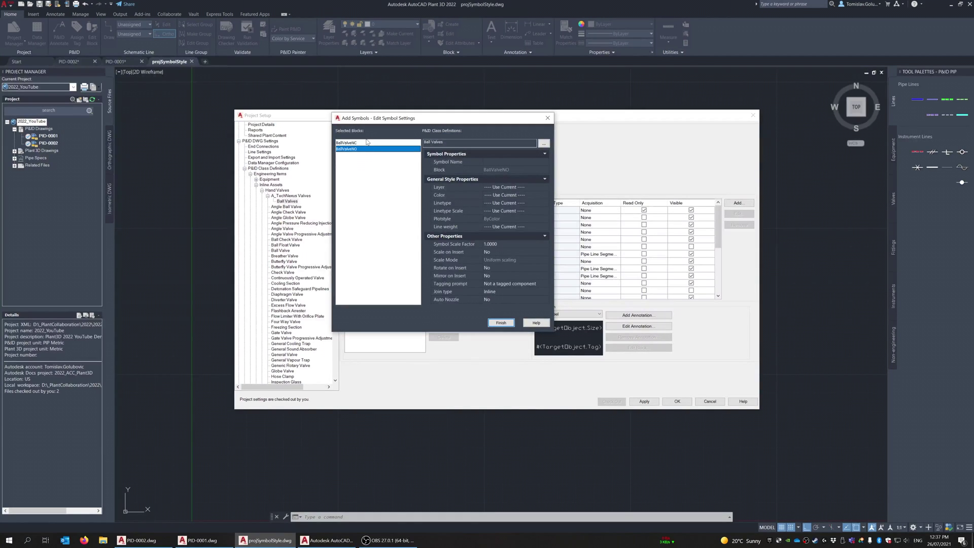
- Name the BallValveNC symbol 'Ball Valve NC' and the BallValveNO symbol 'Ball Valve NO'
click(367, 144)
drag(388, 121, 379, 104)
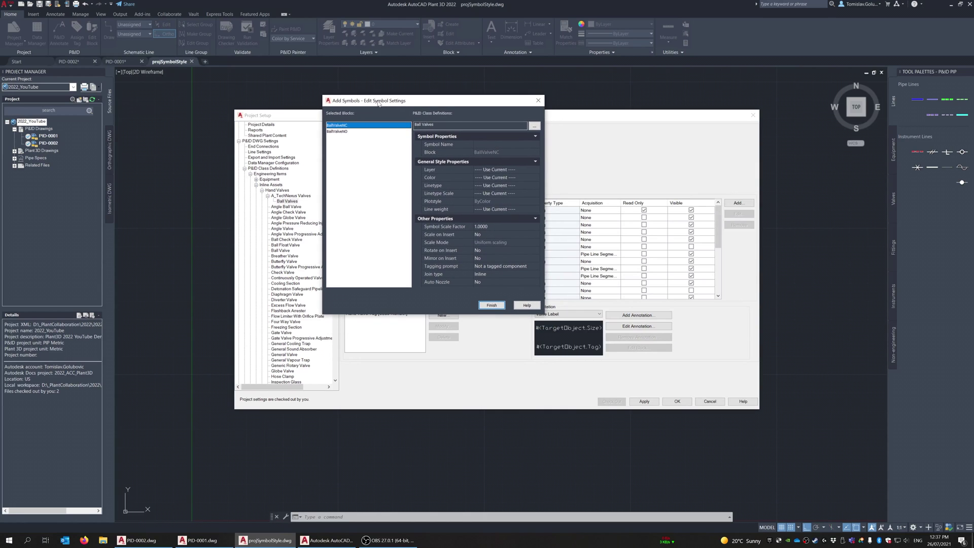
click(481, 145)
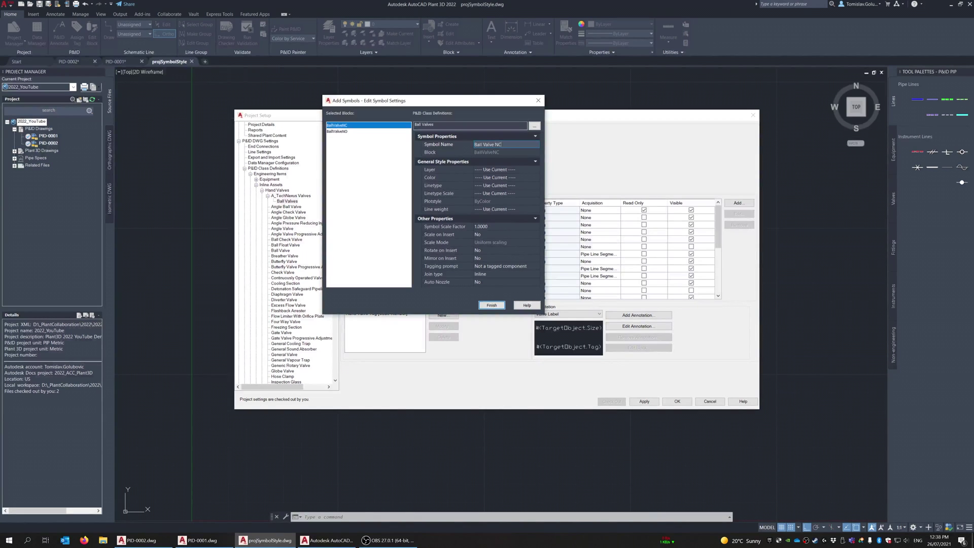
click(361, 132)
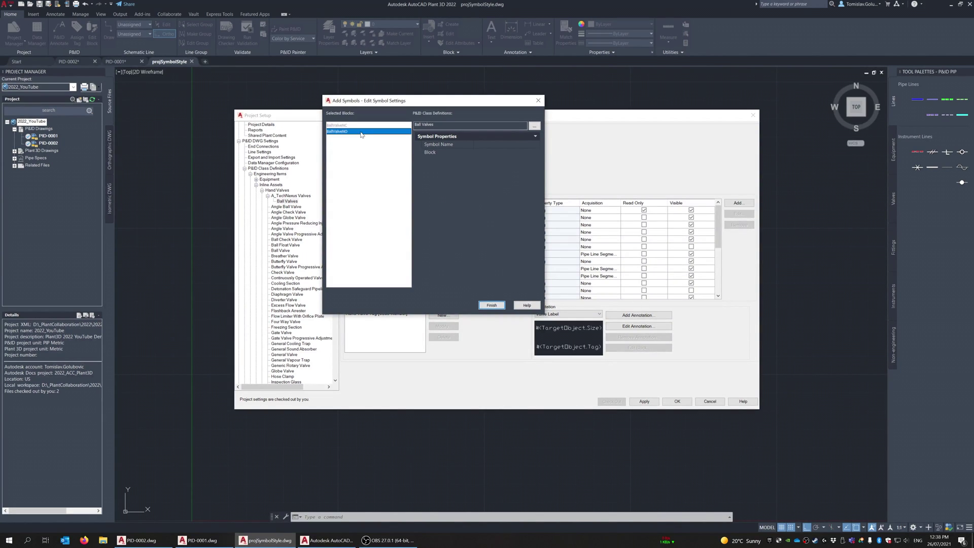
click(484, 145)
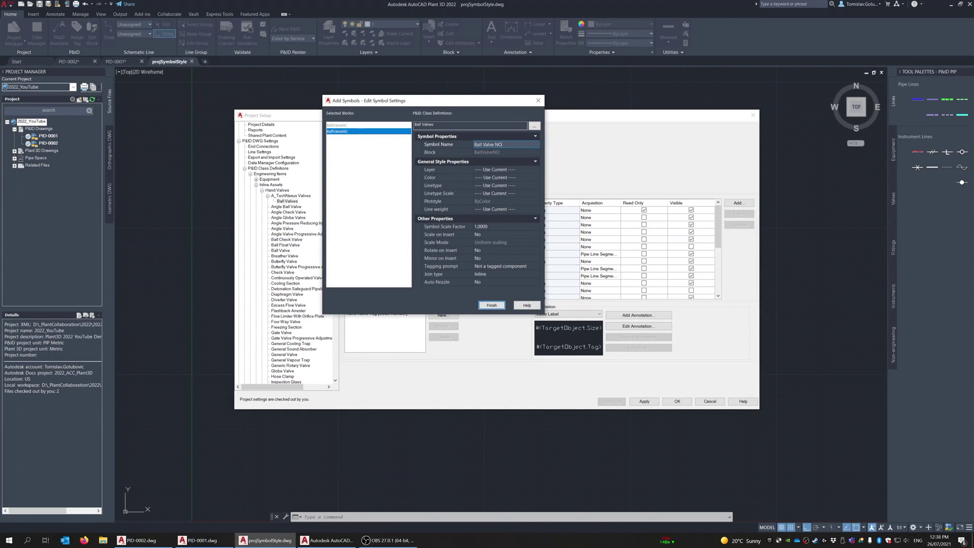
- Put BallValveNC on layer Mechanical, colour ByLayer, automatic tagging, keeping Inline join type
click(365, 124)
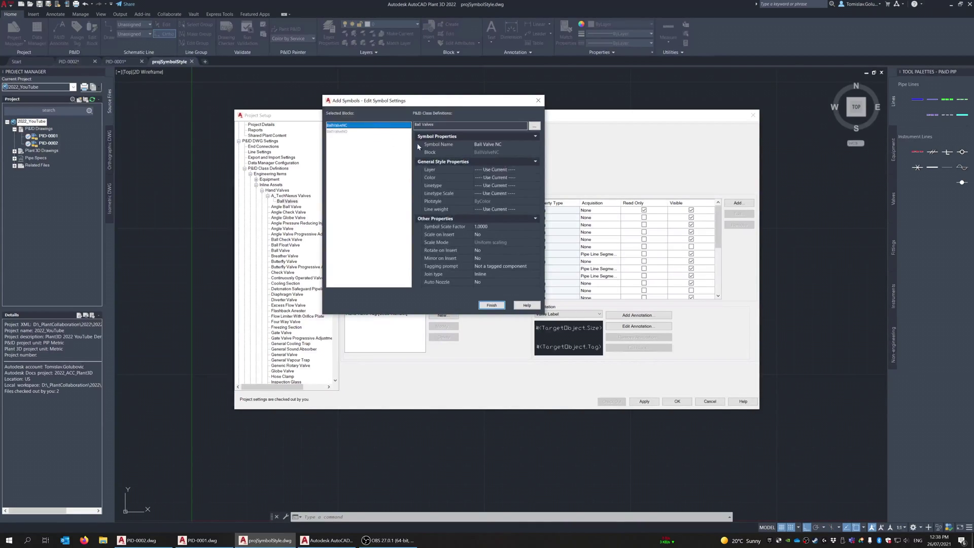
click(499, 170)
click(499, 169)
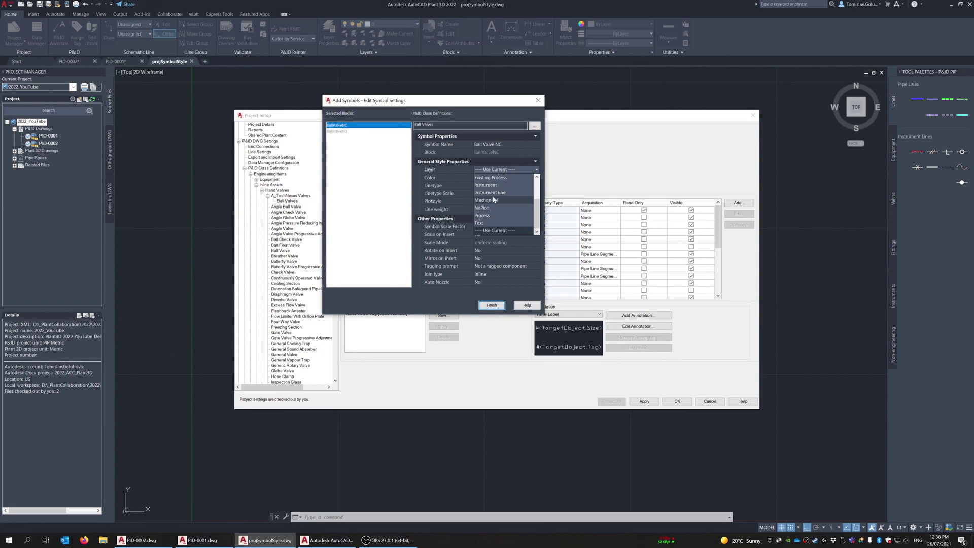
click(488, 200)
click(503, 178)
click(503, 178)
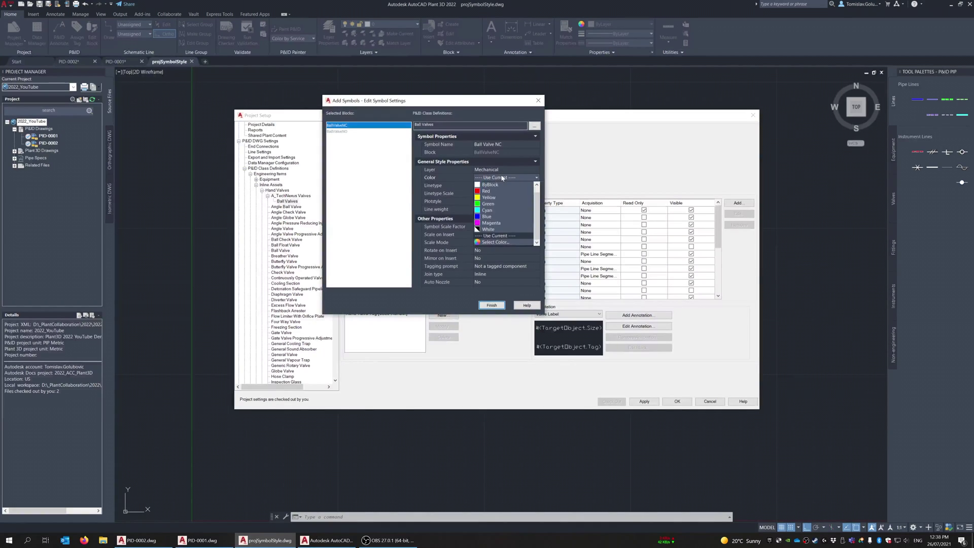
click(498, 185)
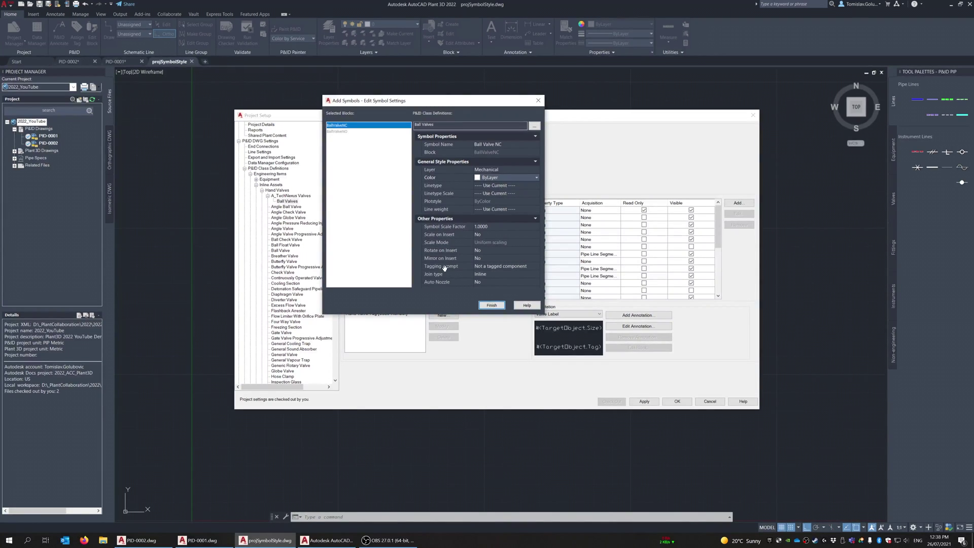
click(505, 266)
click(499, 266)
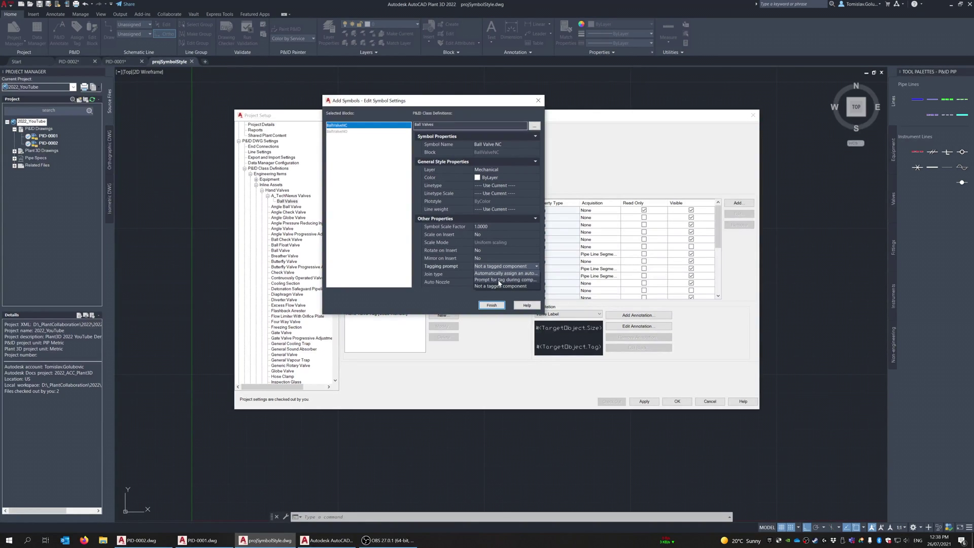
click(500, 274)
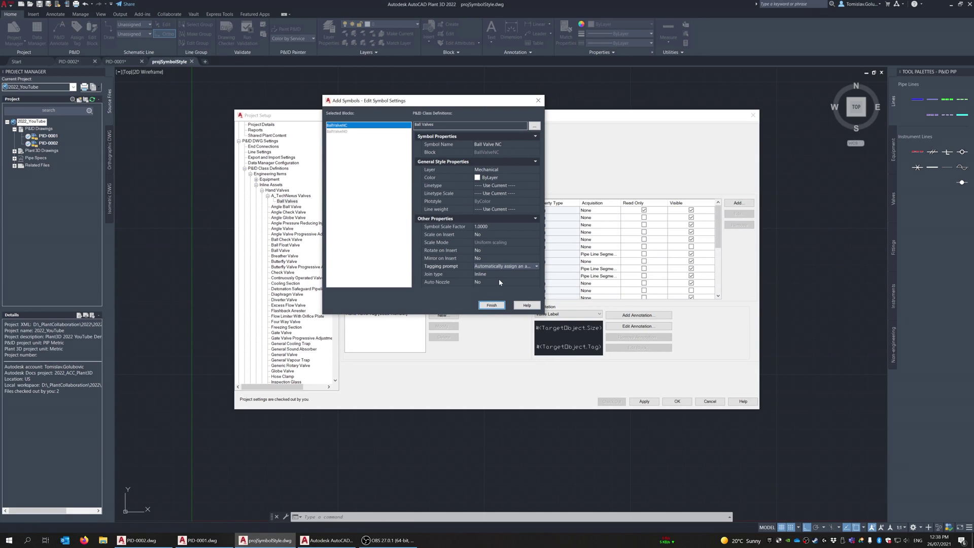
click(492, 273)
click(492, 272)
click(492, 272)
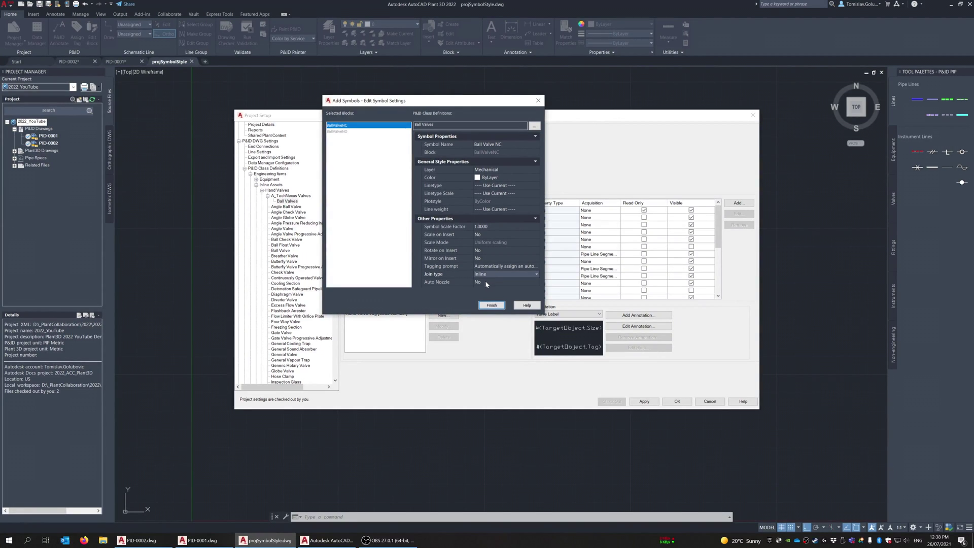
- Give BallValveNO the same Mechanical layer, ByLayer colour and automatic tagging, then finish adding both symbols
click(363, 131)
click(494, 170)
click(500, 170)
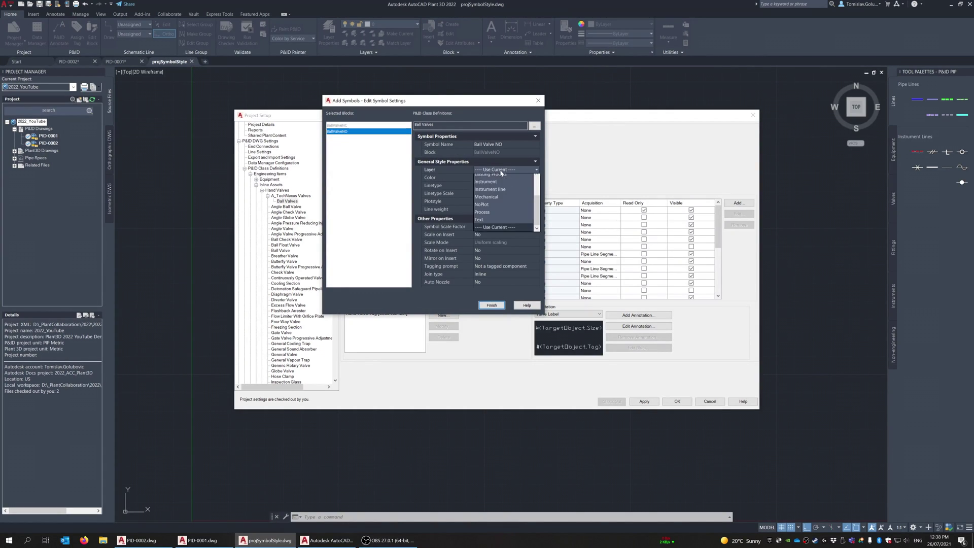
click(504, 196)
click(502, 178)
click(503, 177)
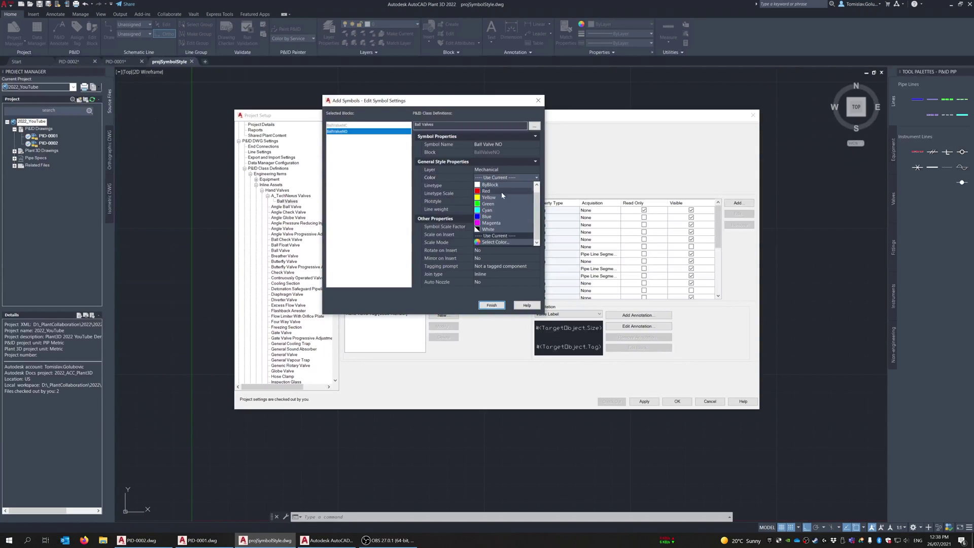
scroll(500, 191, up, 1)
click(499, 187)
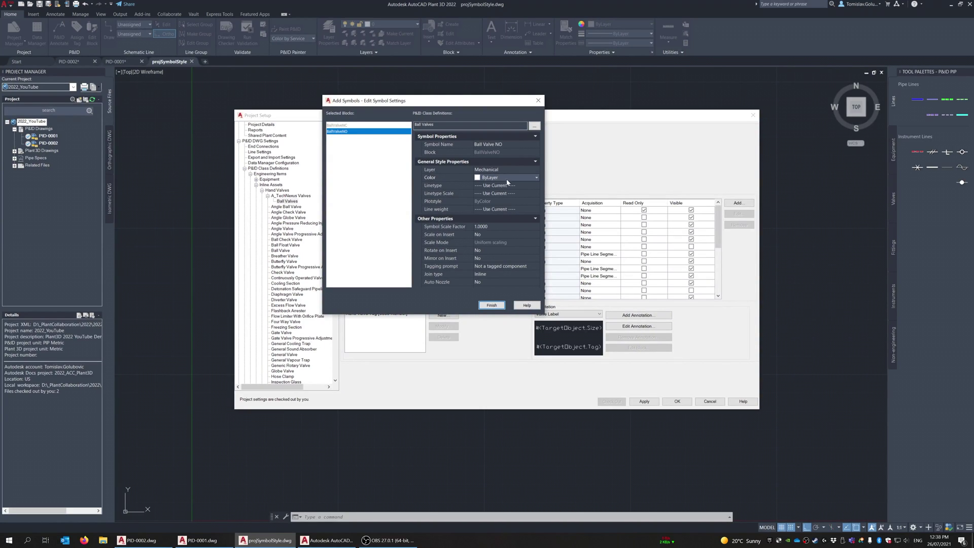
click(501, 266)
click(501, 266)
click(503, 276)
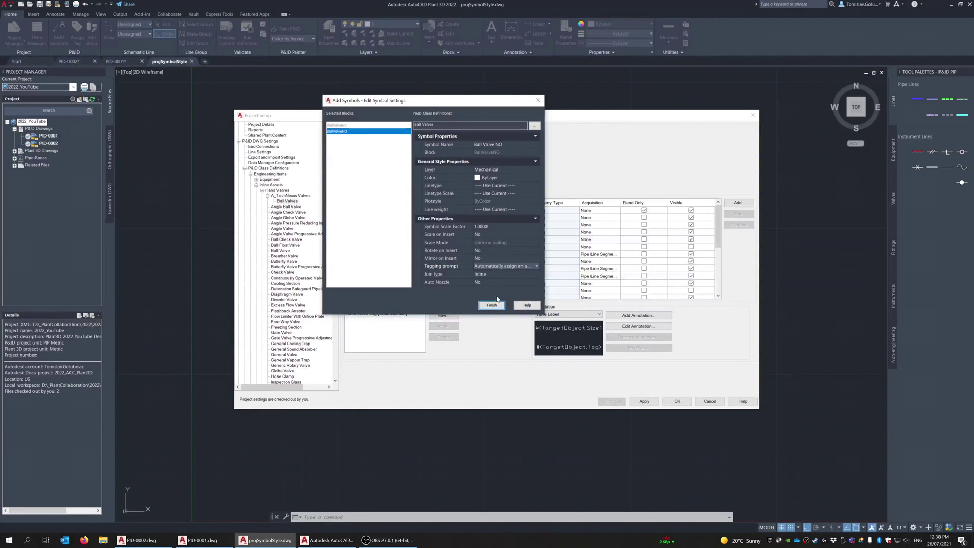
click(491, 305)
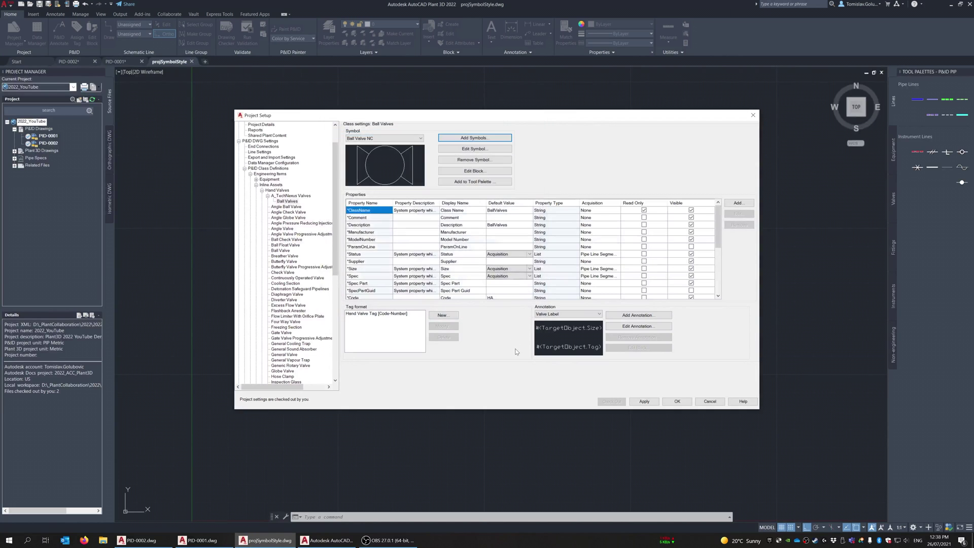
- Review the Ball Valve NC and NO symbol previews, then select the Normally property row
click(411, 138)
click(400, 149)
click(401, 139)
click(396, 150)
click(399, 139)
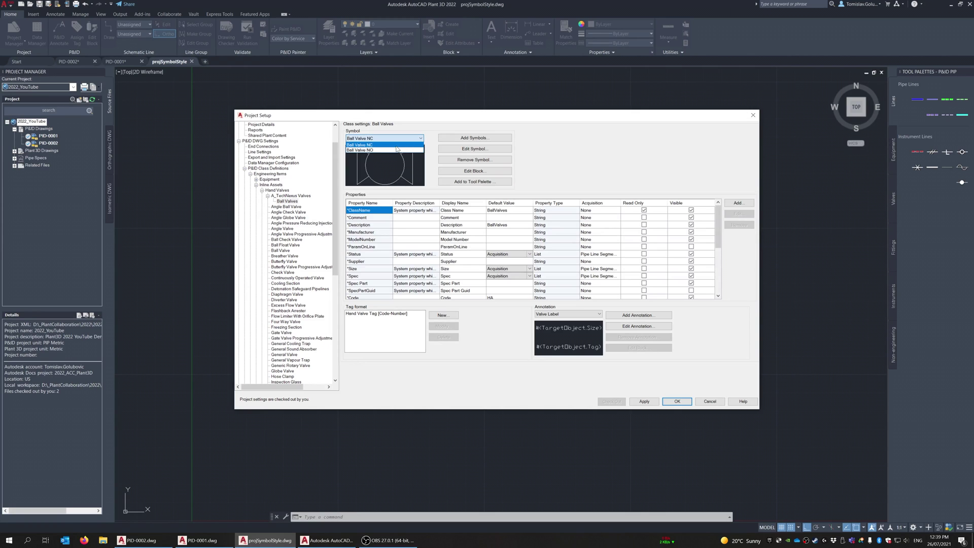
click(395, 150)
scroll(460, 237, down, 1)
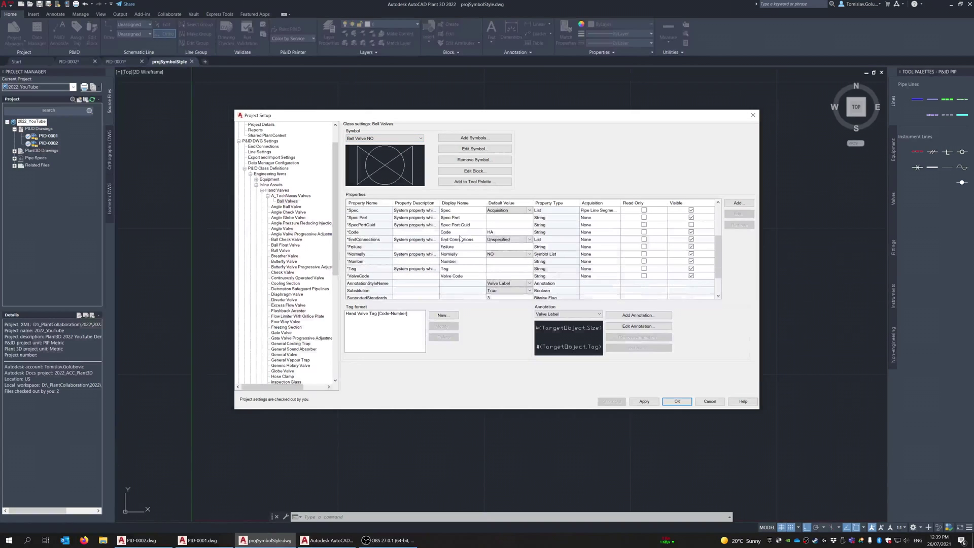
scroll(459, 233, up, 3)
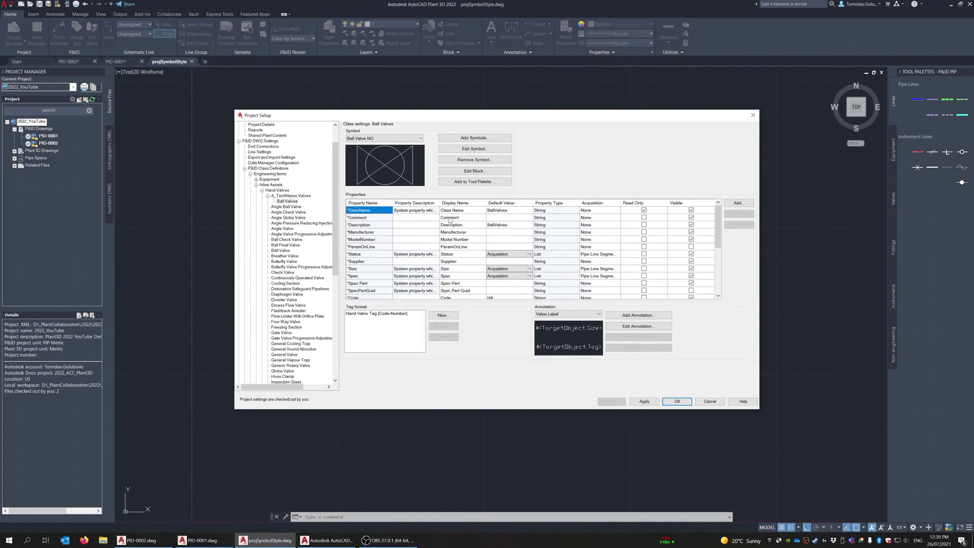
scroll(455, 218, down, 3)
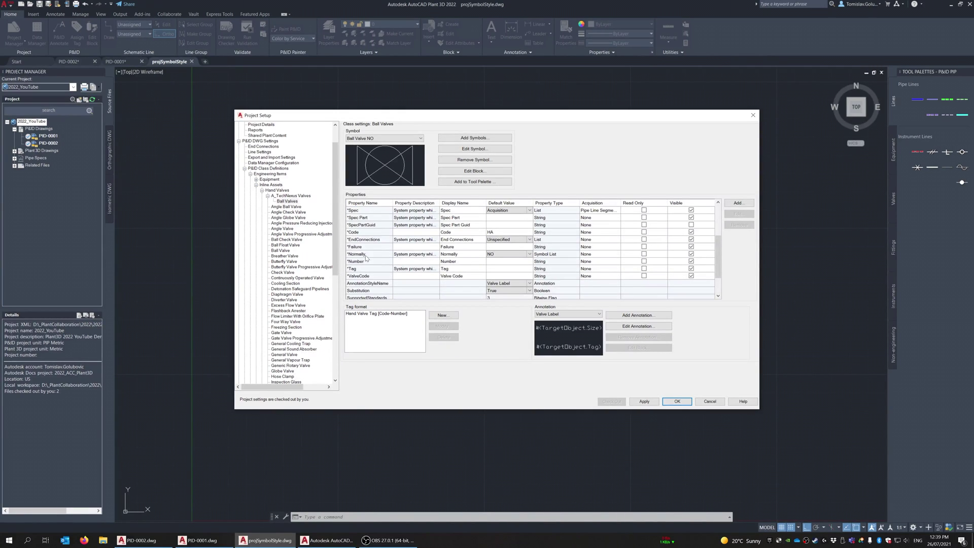
click(458, 254)
click(529, 253)
- Map Normally value NO to Ball Valve NO, keep NC as Ball Valve NC, and confirm
click(529, 254)
click(747, 215)
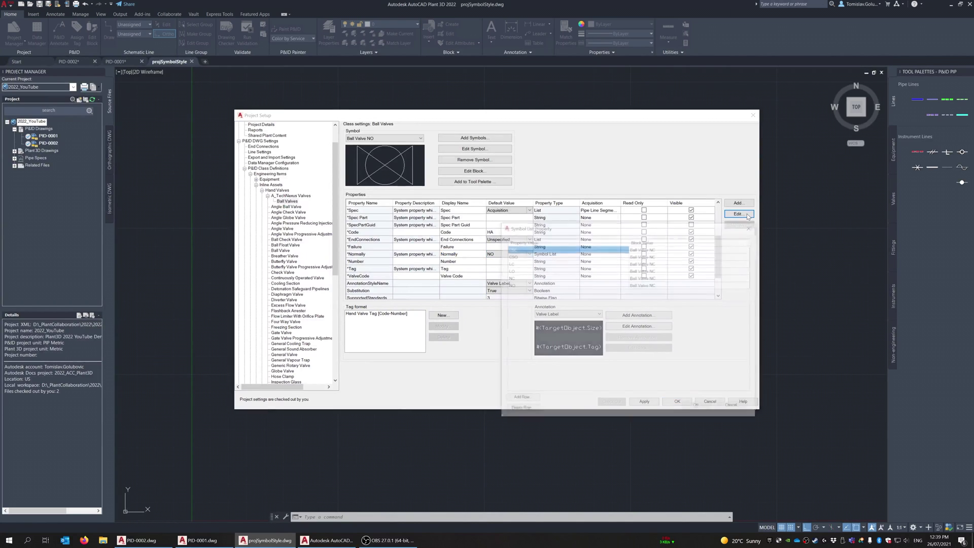
drag(643, 227, 448, 87)
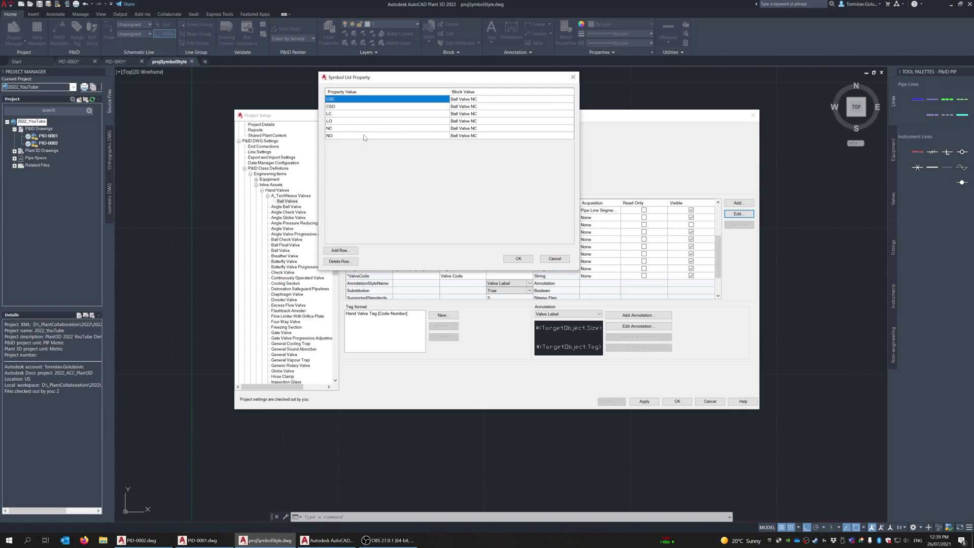
click(479, 136)
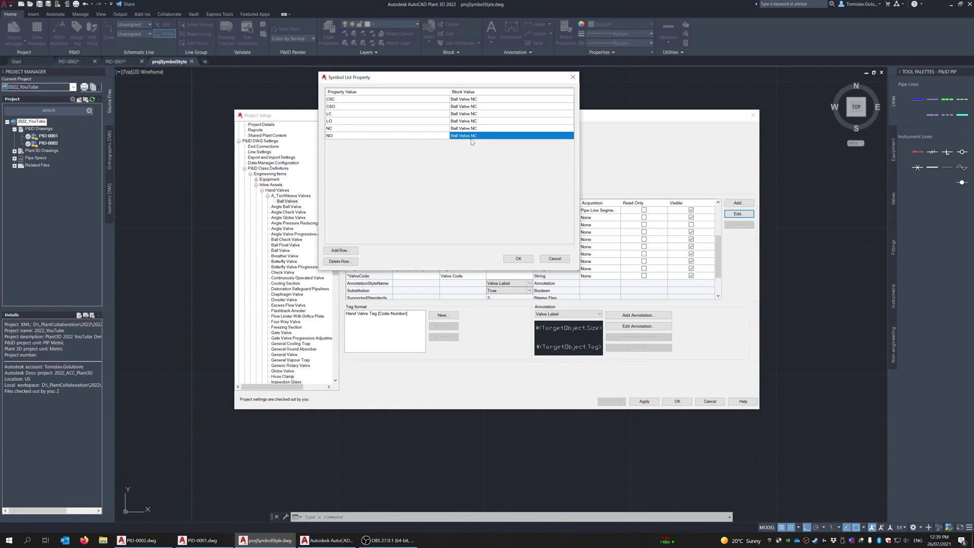
click(497, 136)
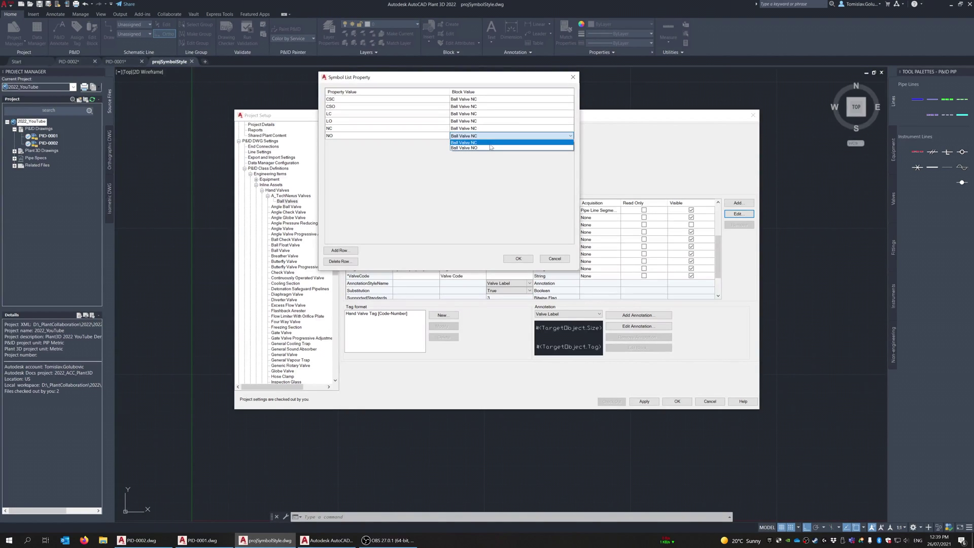
click(491, 147)
click(484, 129)
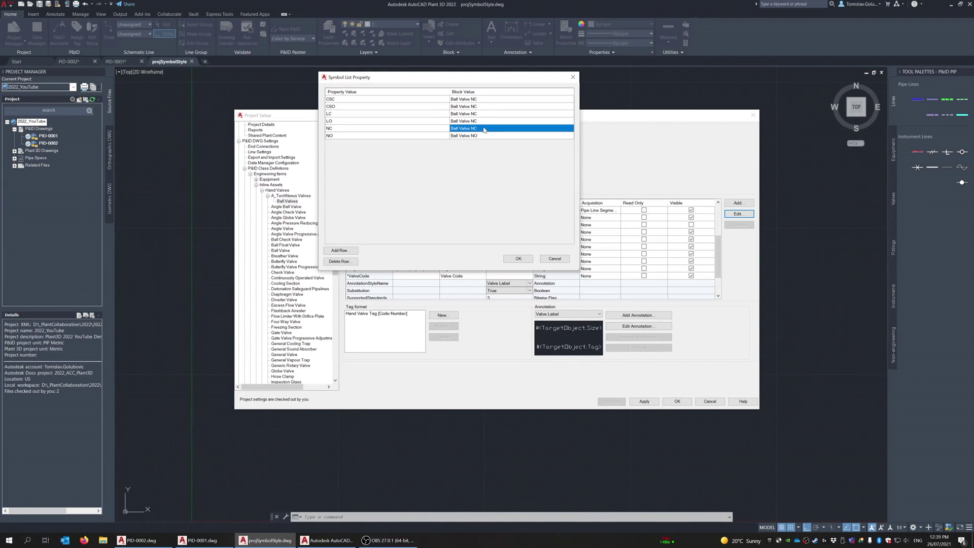
click(484, 130)
click(486, 135)
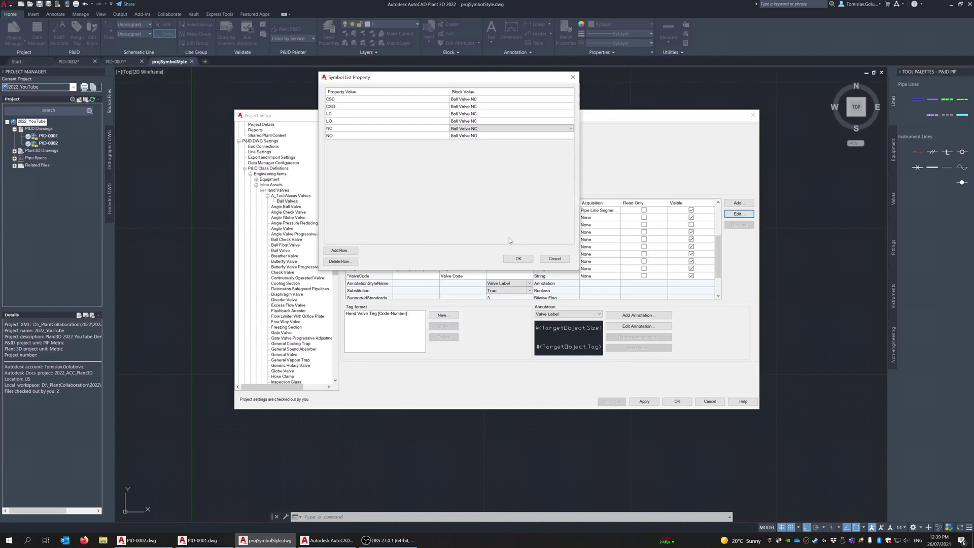
click(518, 258)
scroll(455, 240, down, 4)
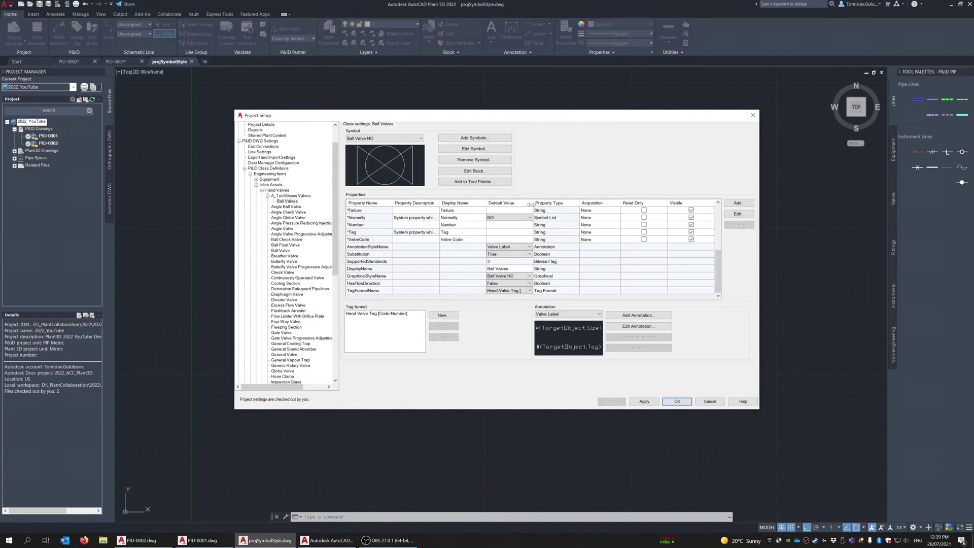
- Widen the Default Value column and open the Ball Valve NO block for editing
drag(531, 204, 556, 204)
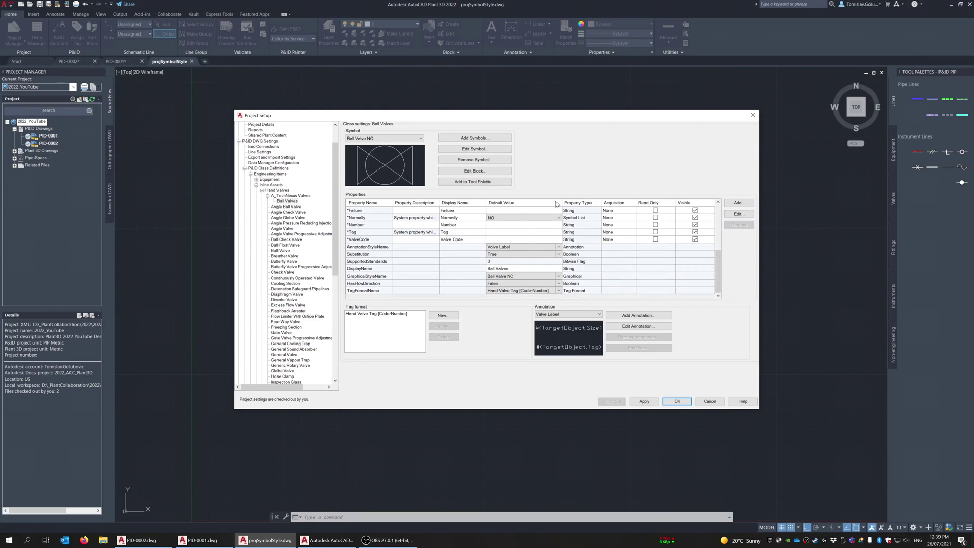
click(406, 140)
click(448, 174)
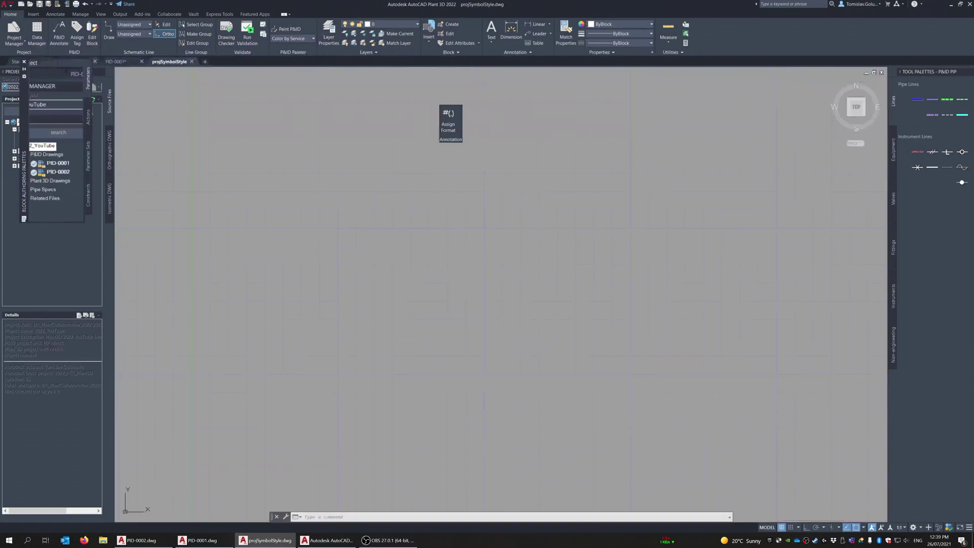
scroll(578, 243, down, 5)
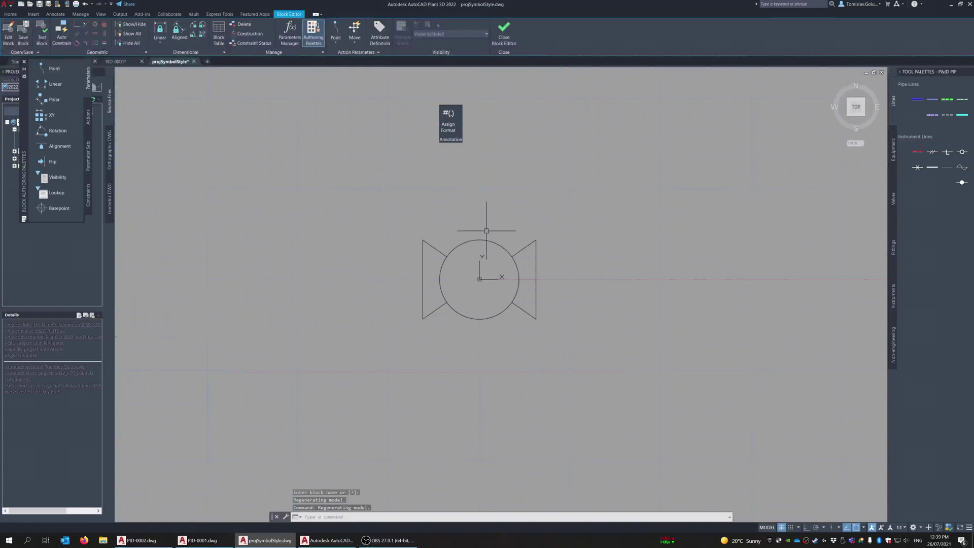
- Add point parameter Position1 at the midpoint of the valve's left edge
click(335, 44)
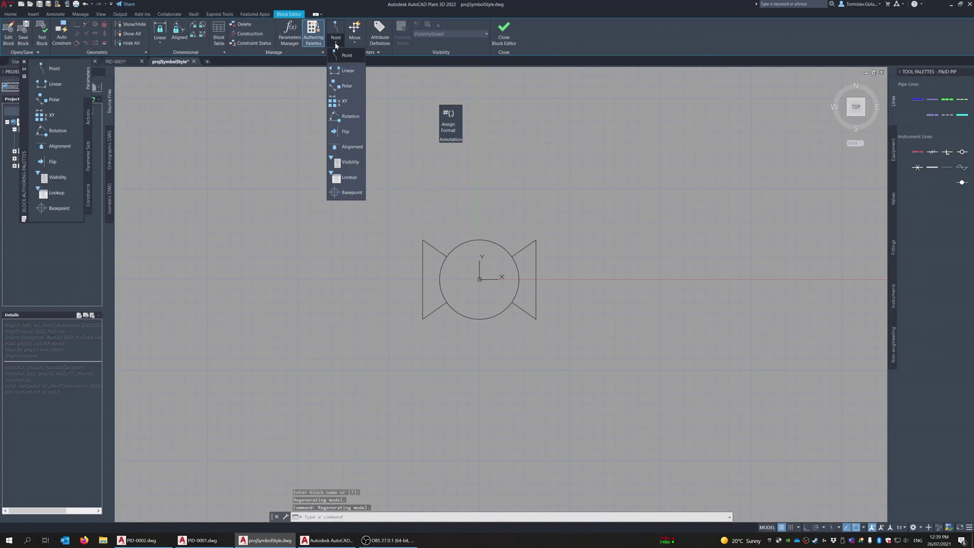
click(336, 45)
click(336, 45)
click(338, 76)
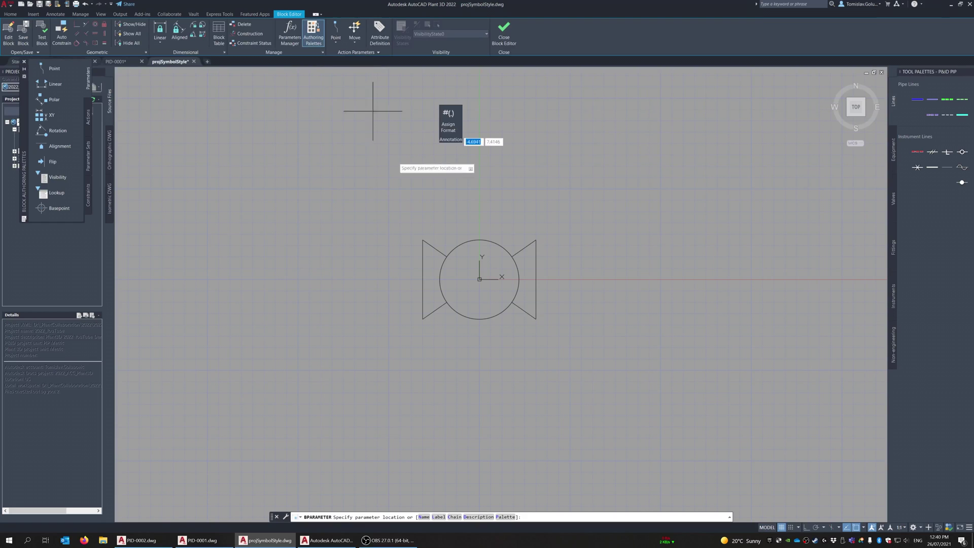
text(mid)
key(Return)
click(426, 275)
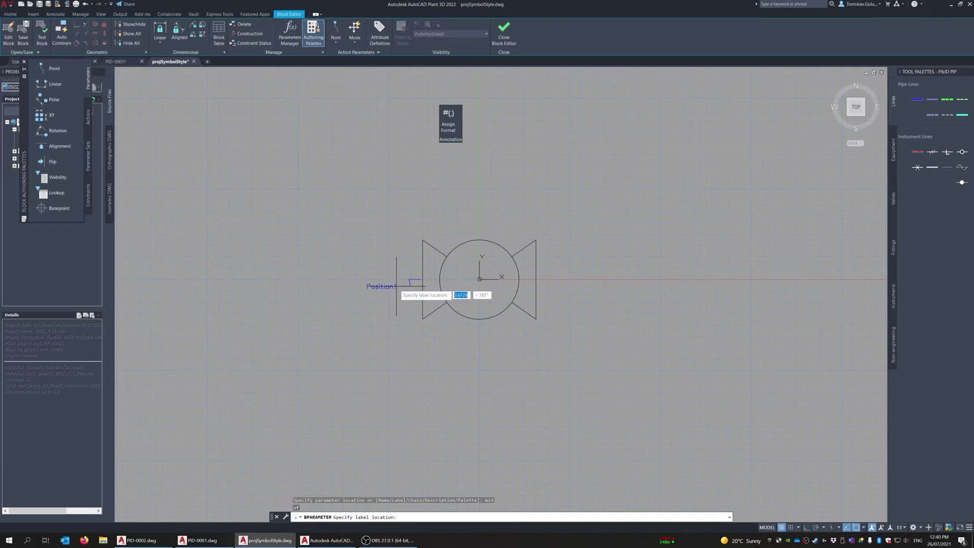
click(370, 260)
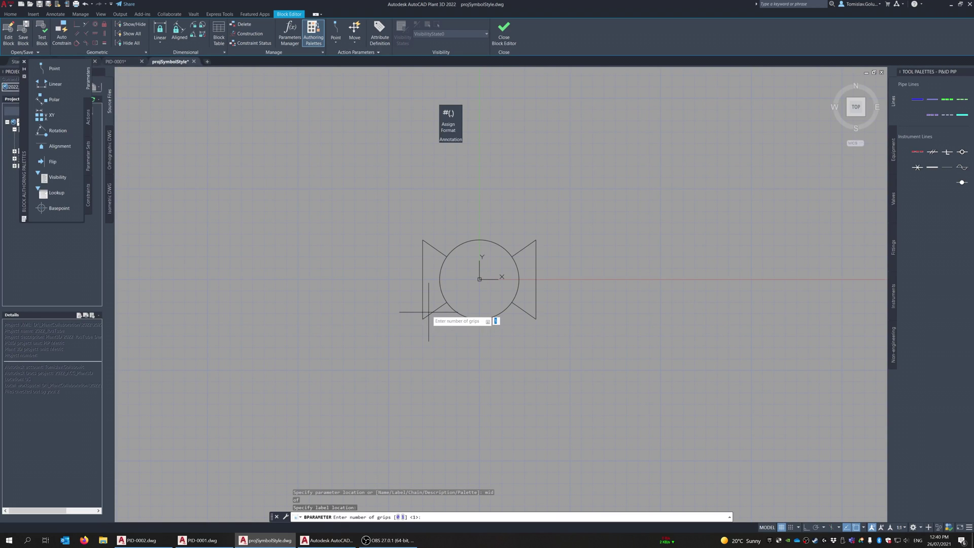
key(Return)
- Add point parameter Position2 at the midpoint of the valve's right edge
click(336, 29)
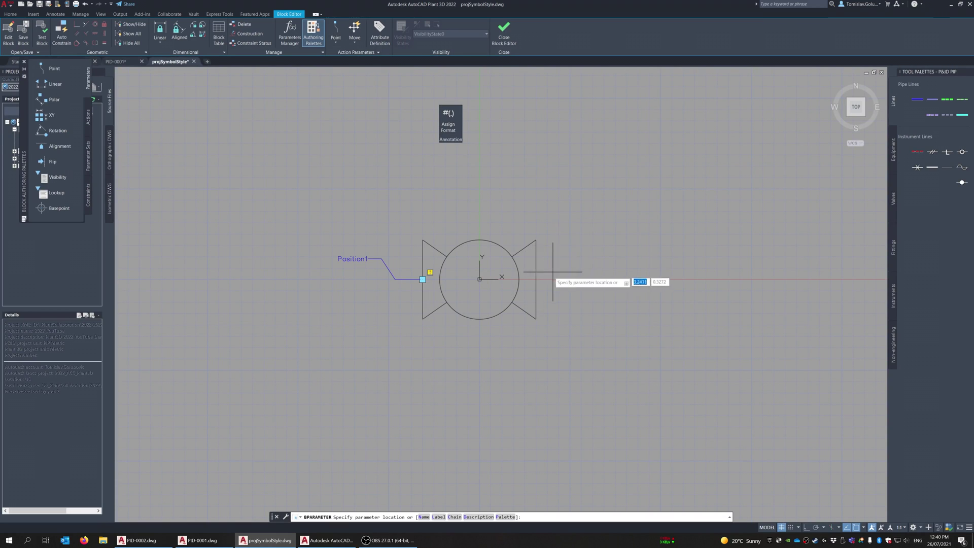
click(537, 284)
click(538, 283)
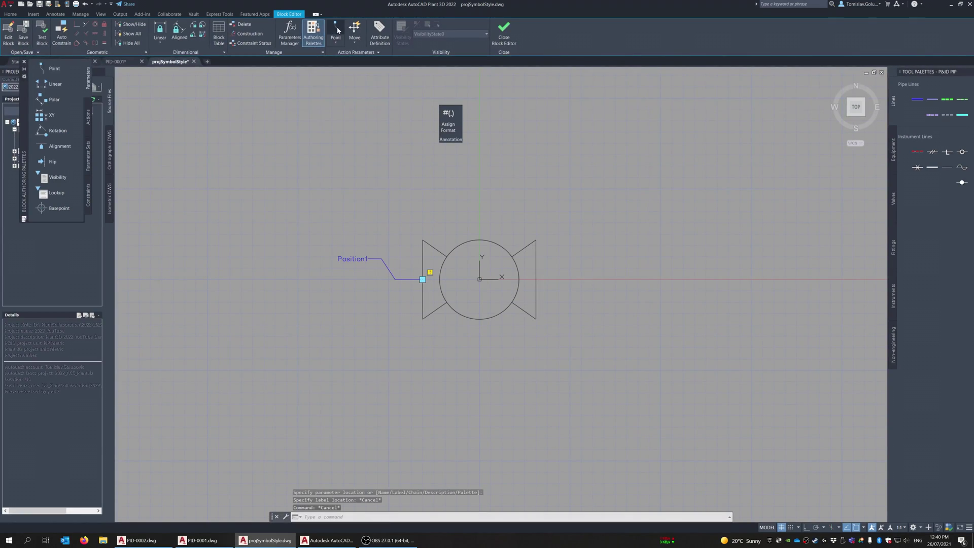
click(336, 29)
shift+right_click(525, 218)
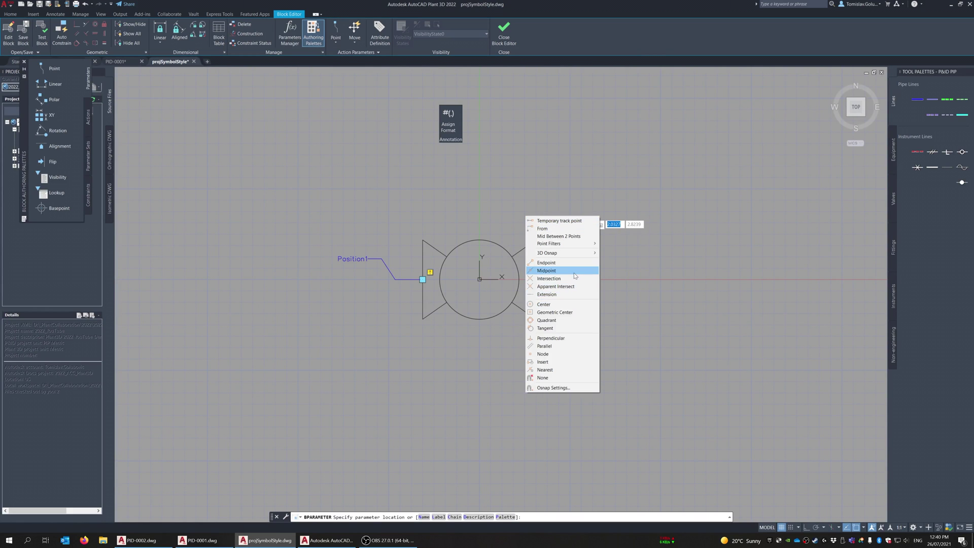
click(573, 272)
click(536, 279)
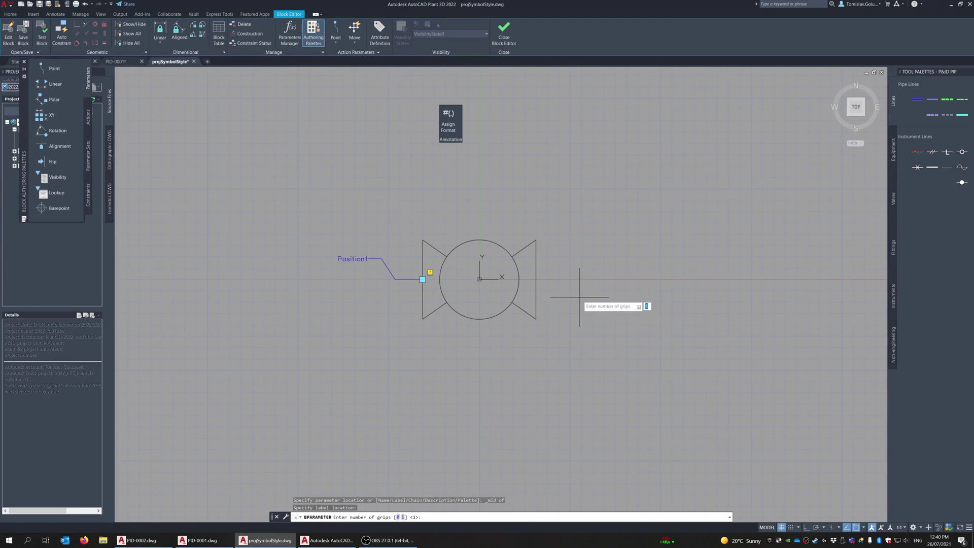
click(579, 296)
key(Return)
key(Return)
click(351, 258)
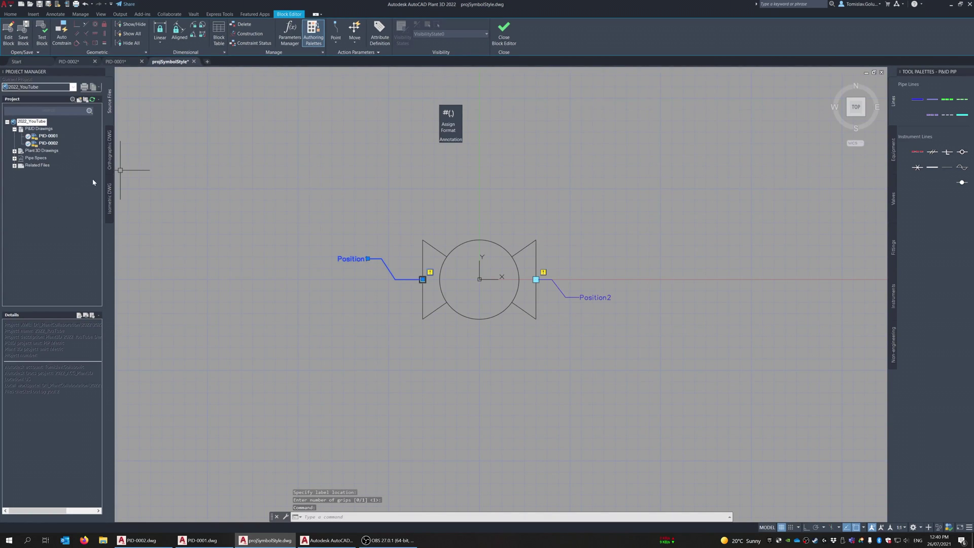
- Rename the Position1 parameter to AttachmentPoint1:EndCode0
click(120, 184)
right_click(400, 259)
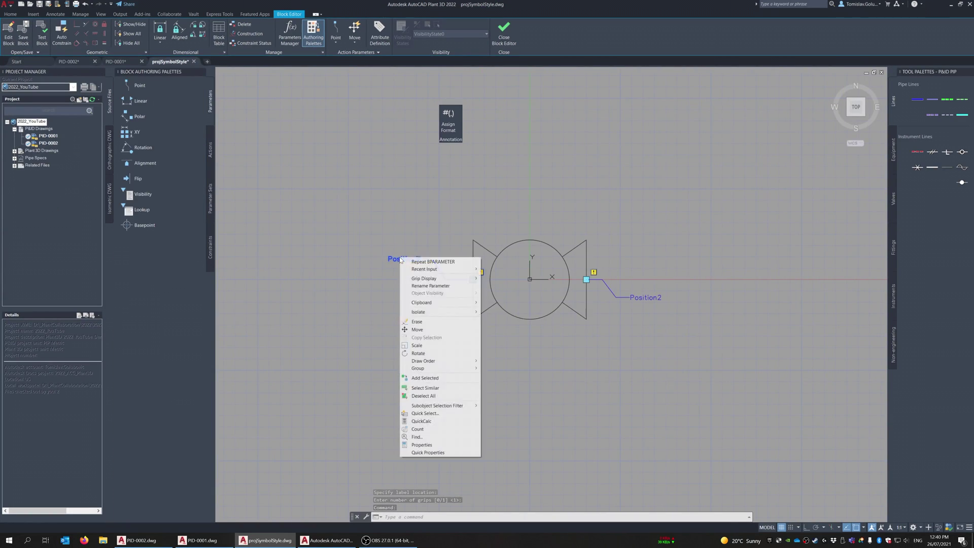
click(430, 286)
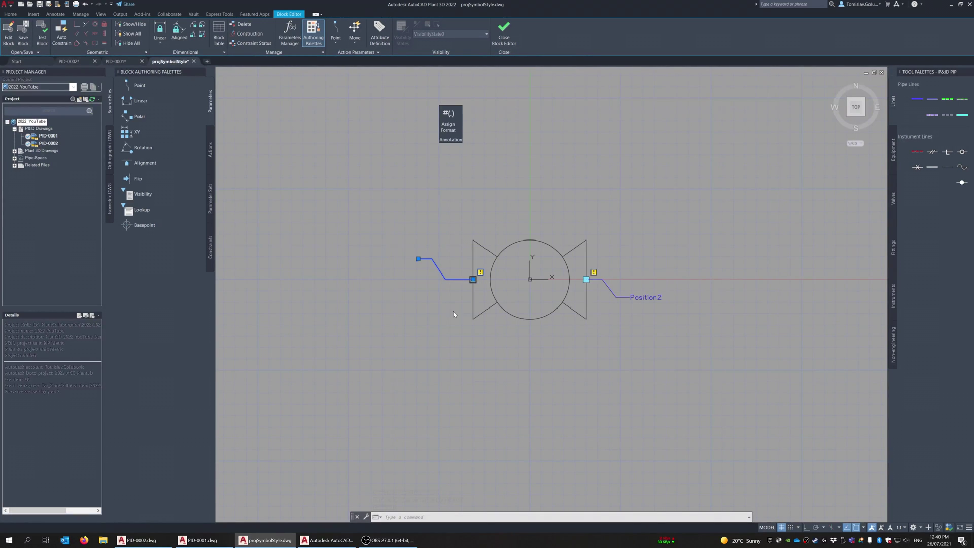
key(Delete)
key(Delete)
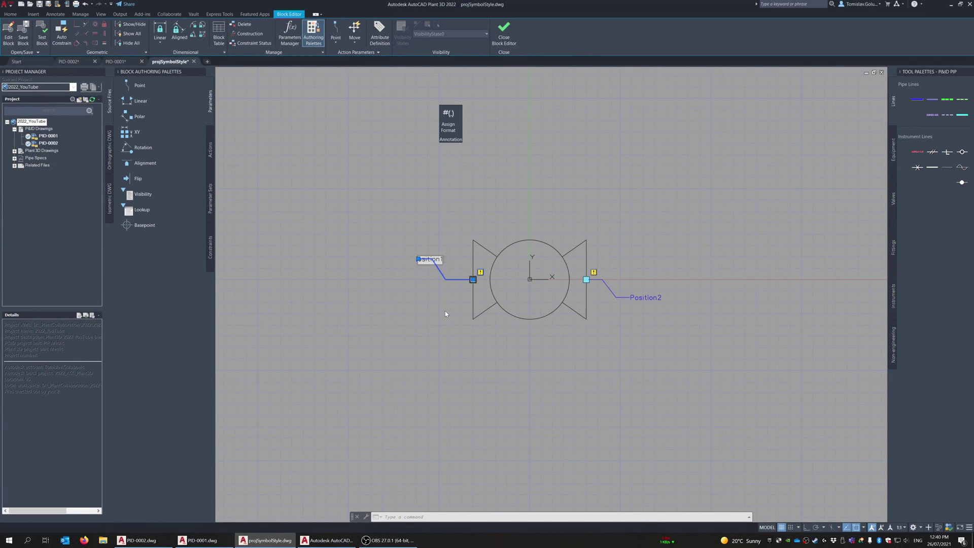
key(BackSpace)
key(BackSpace)
key(BackSpace)
key(BackSpace)
key(BackSpace)
key(BackSpace)
key(BackSpace)
text(Attachmne)
text(t)
key(BackSpace)
key(BackSpace)
key(BackSpace)
text(entPoint1: End)
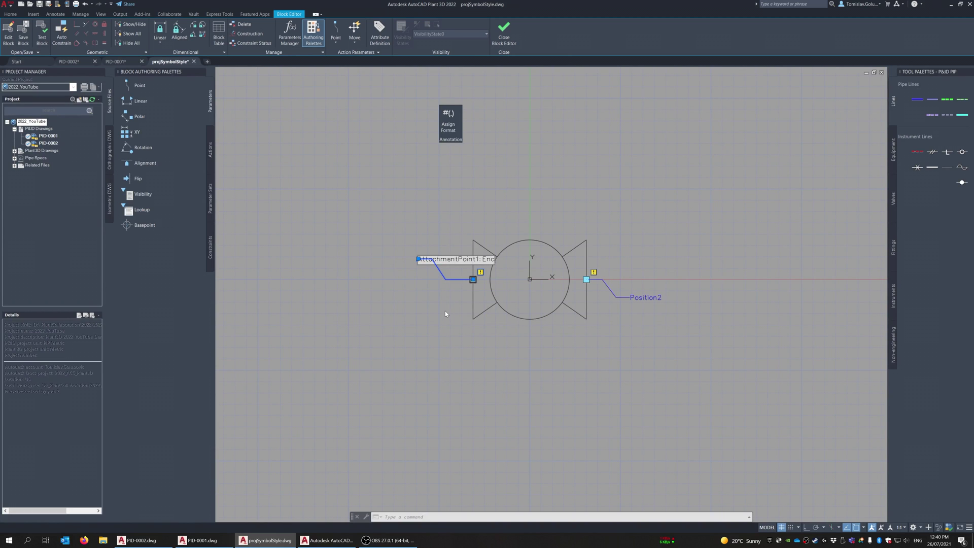
text(Code0)
key(Return)
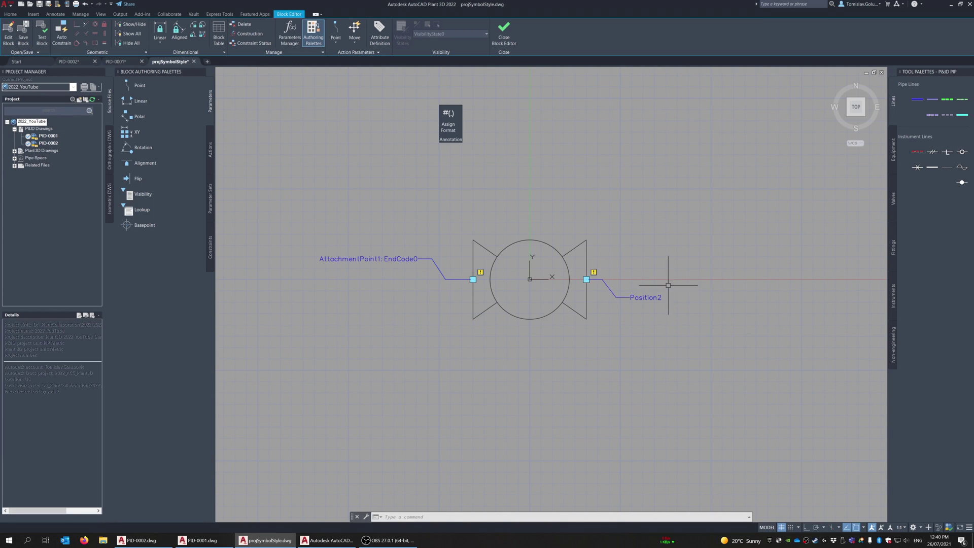
- Rename the Position2 parameter to AttachmentPoint2:EndCode180
right_click(644, 297)
click(665, 327)
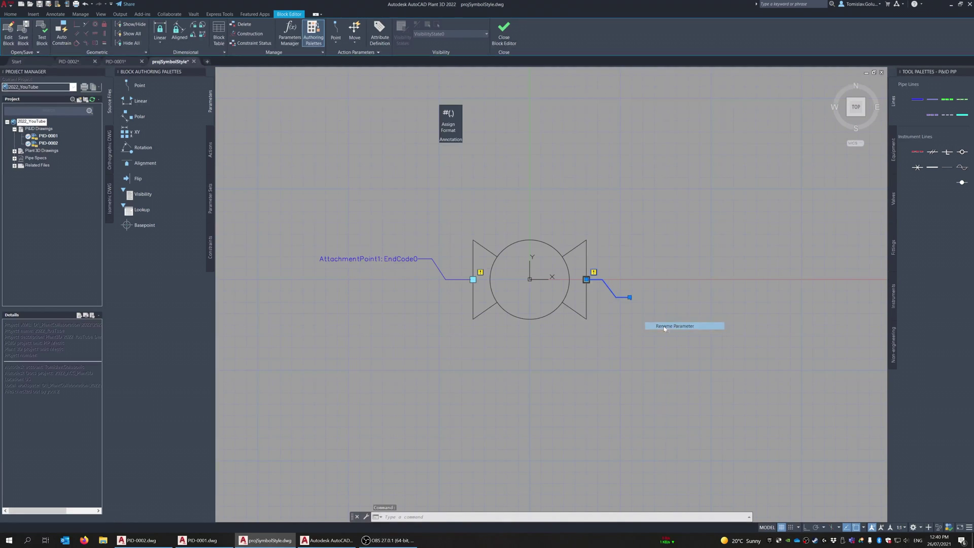
key(BackSpace)
key(BackSpace)
key(BackSpace)
key(BackSpace)
key(BackSpace)
key(BackSpace)
key(BackSpace)
key(BackSpace)
key(BackSpace)
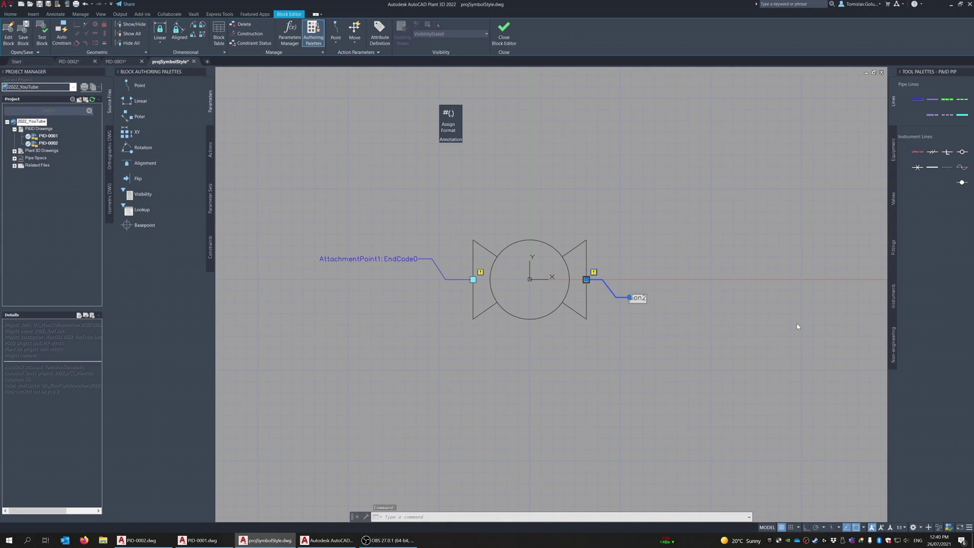
text(AttachmentPoint2: EndCode18)
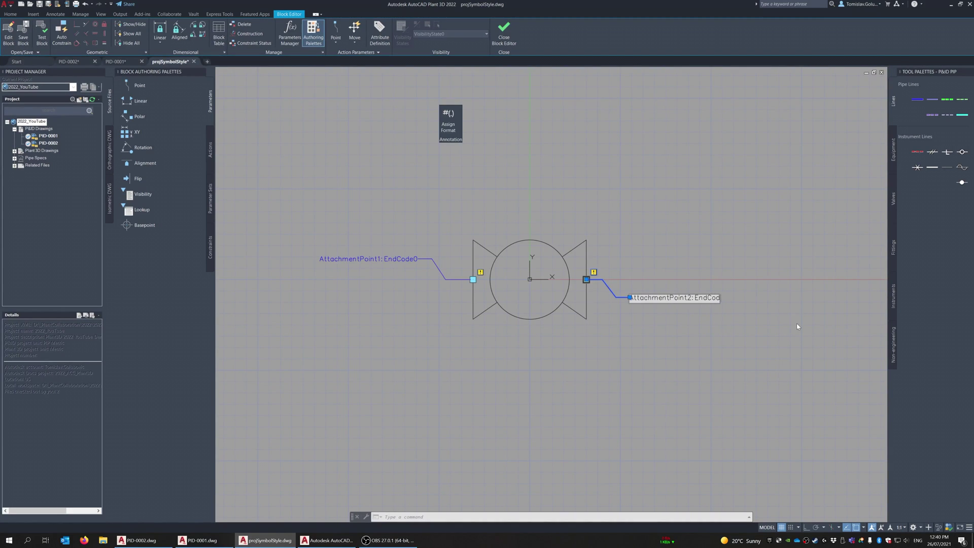
text(0)
key(Return)
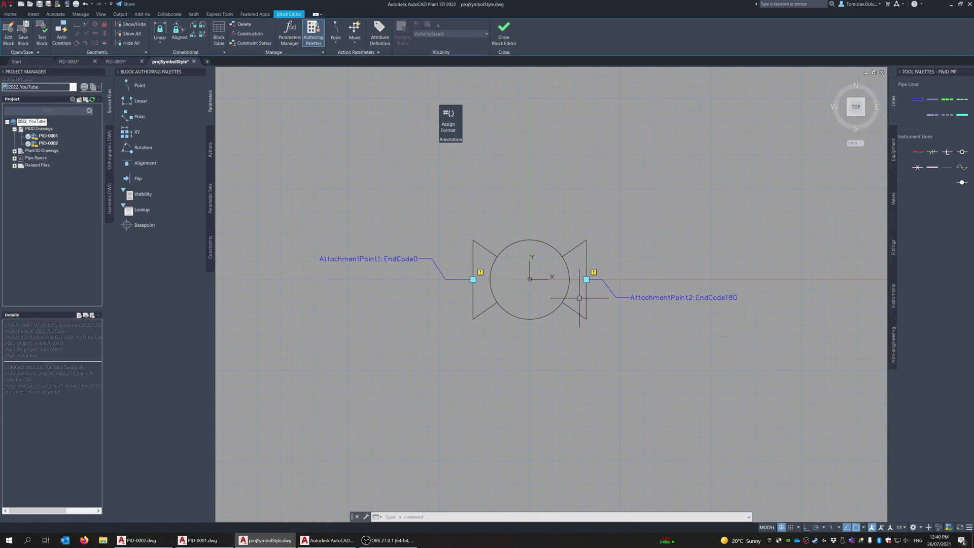
scroll(535, 263, up, 2)
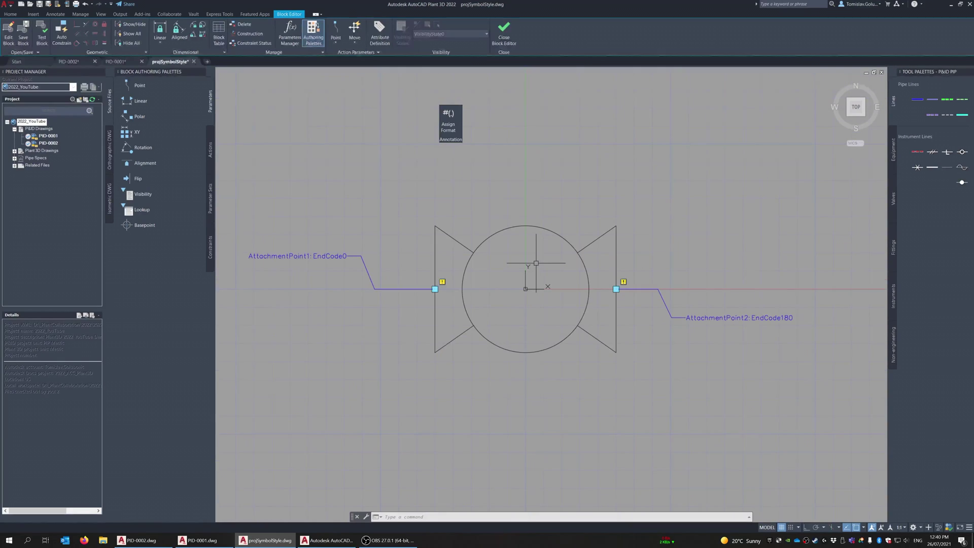
- Fill the valve circle with a SOLID hatch, then close the Block Editor saving changes
text(h)
key(Return)
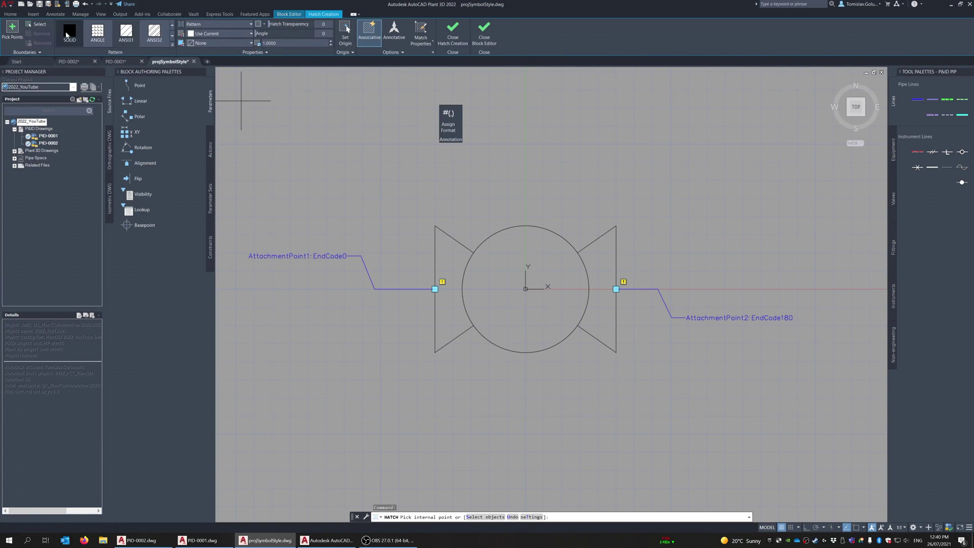
click(69, 32)
click(534, 257)
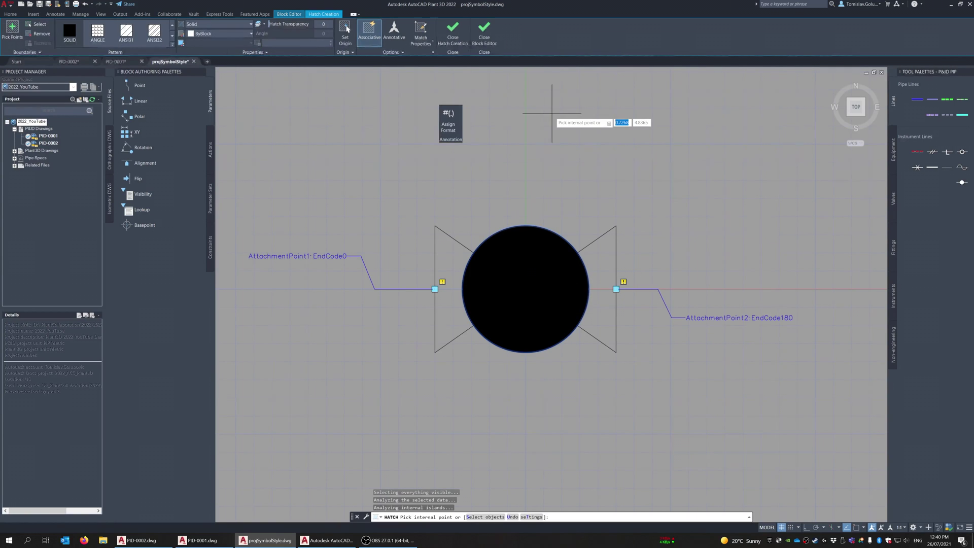
key(Return)
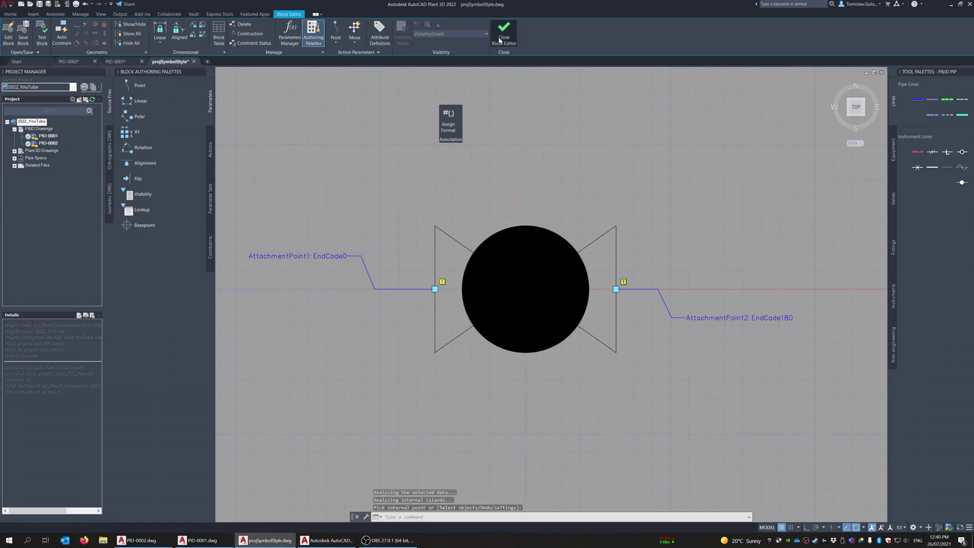
click(503, 38)
click(502, 257)
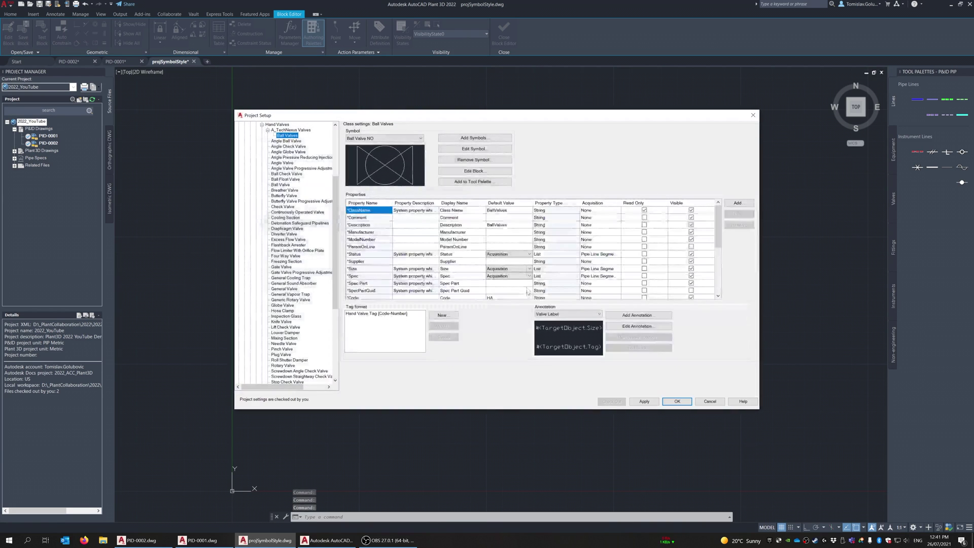
- Check the filled Ball Valve NC block, then open Ball Valve NO in the Block Editor
click(378, 139)
click(378, 144)
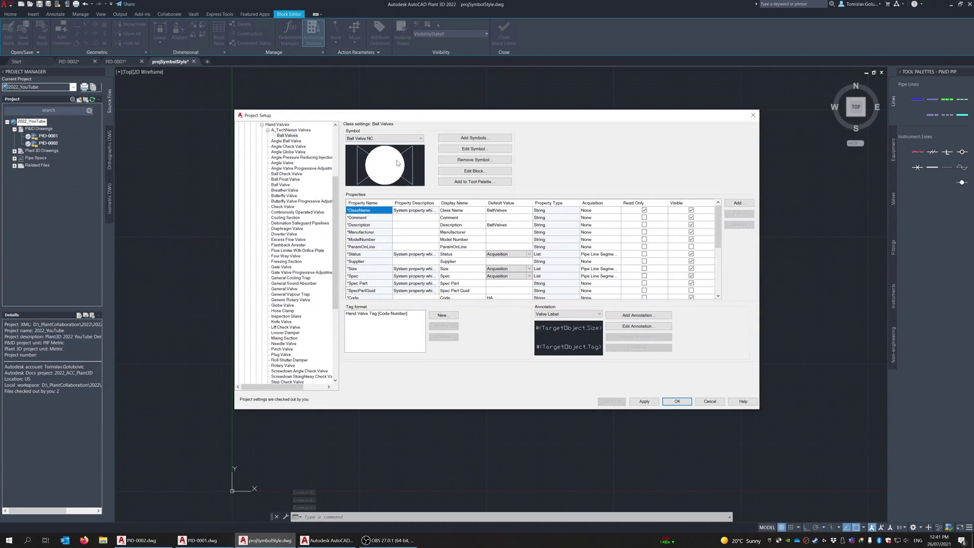
click(470, 172)
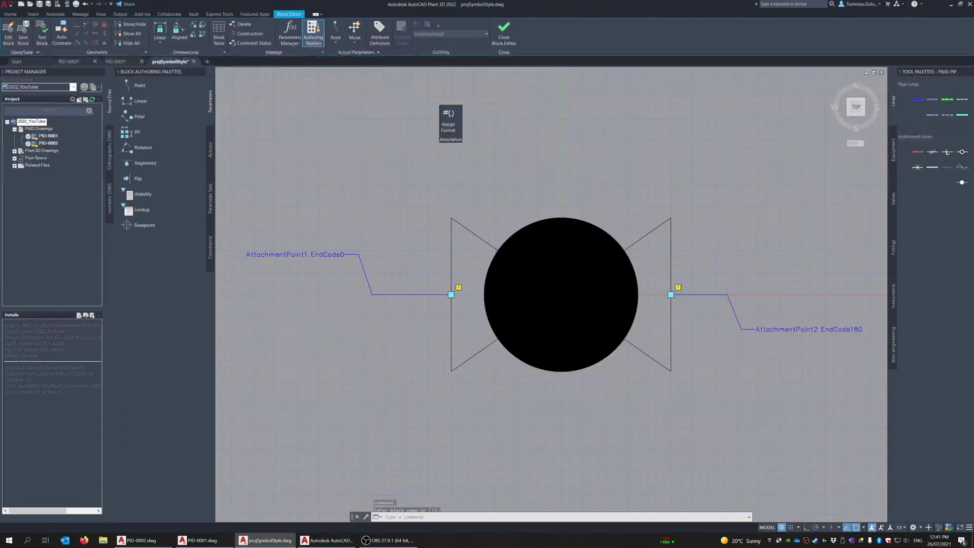
click(501, 33)
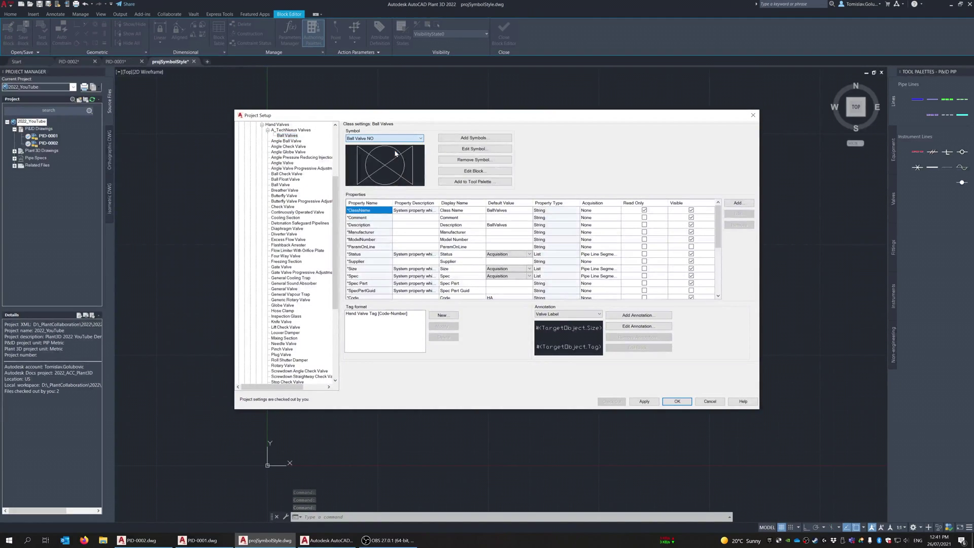
click(474, 171)
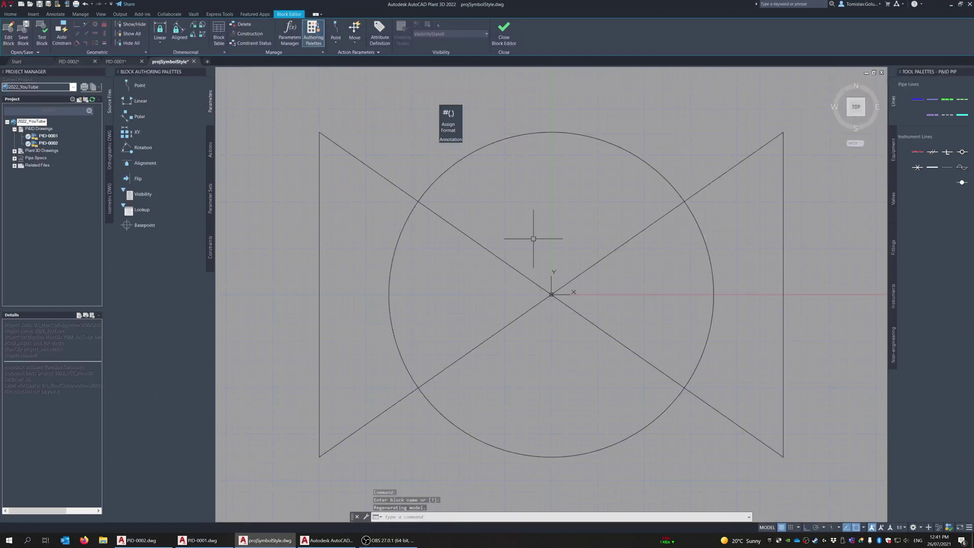
- Add two point parameters snapped to the midpoints of the valve's left and right edges
scroll(533, 239, down, 5)
click(335, 29)
shift+right_click(462, 221)
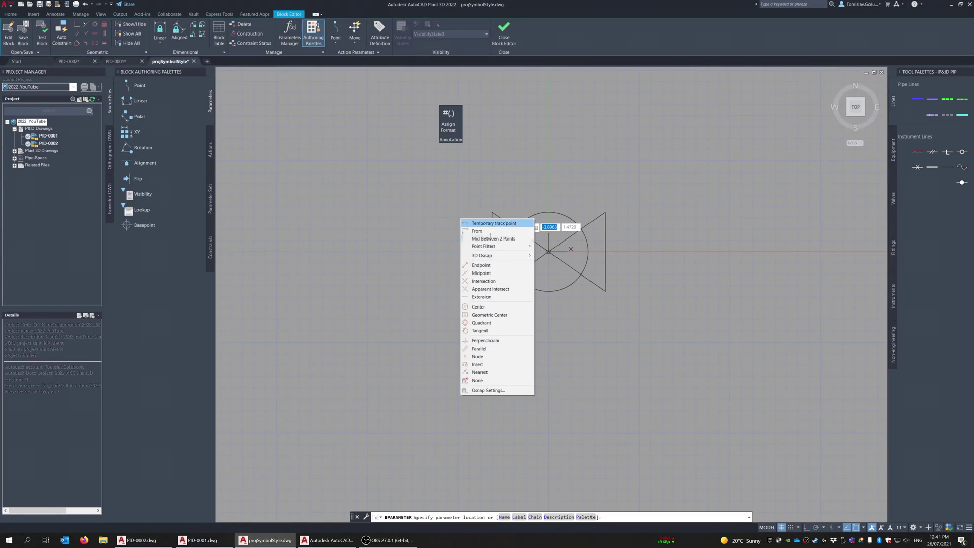
click(481, 273)
click(533, 263)
click(488, 285)
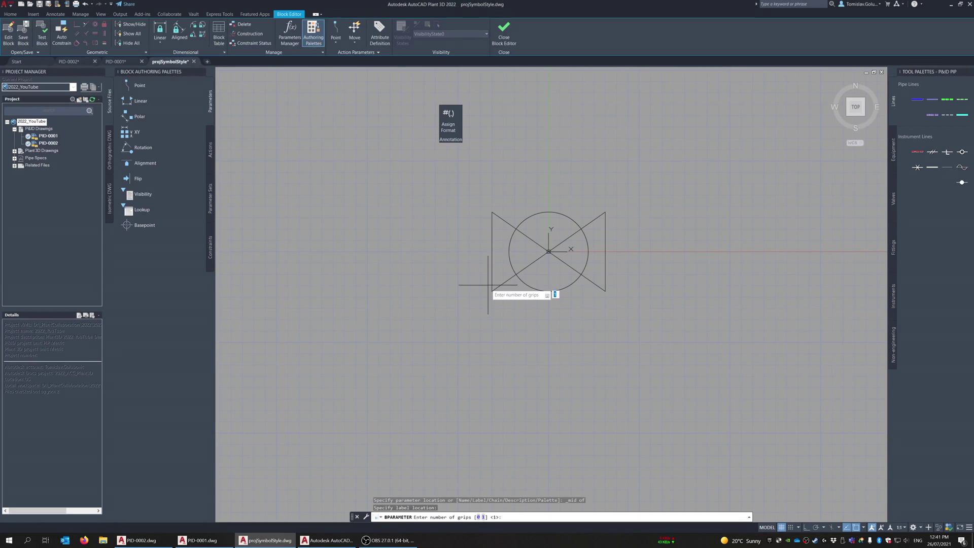
key(Return)
key(Return)
shift+right_click(712, 247)
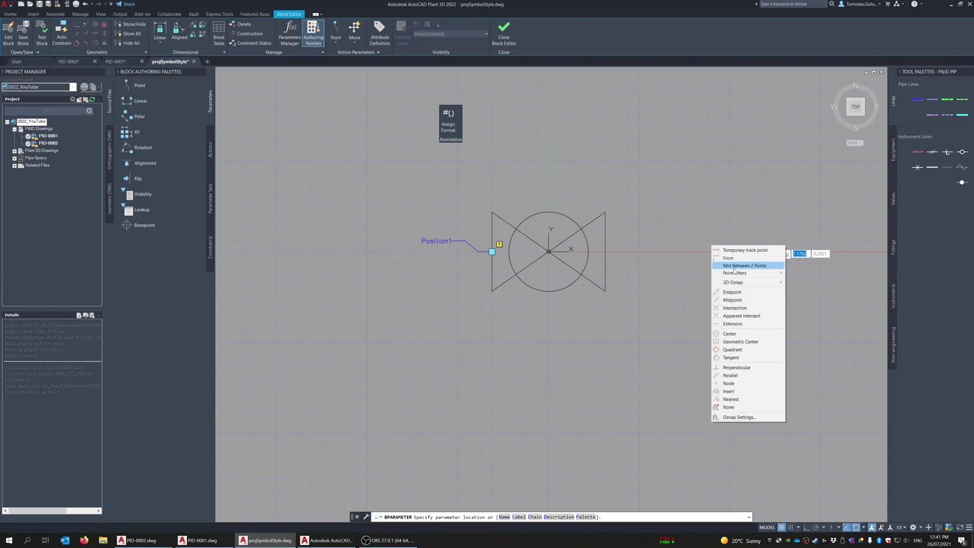
click(732, 299)
click(605, 249)
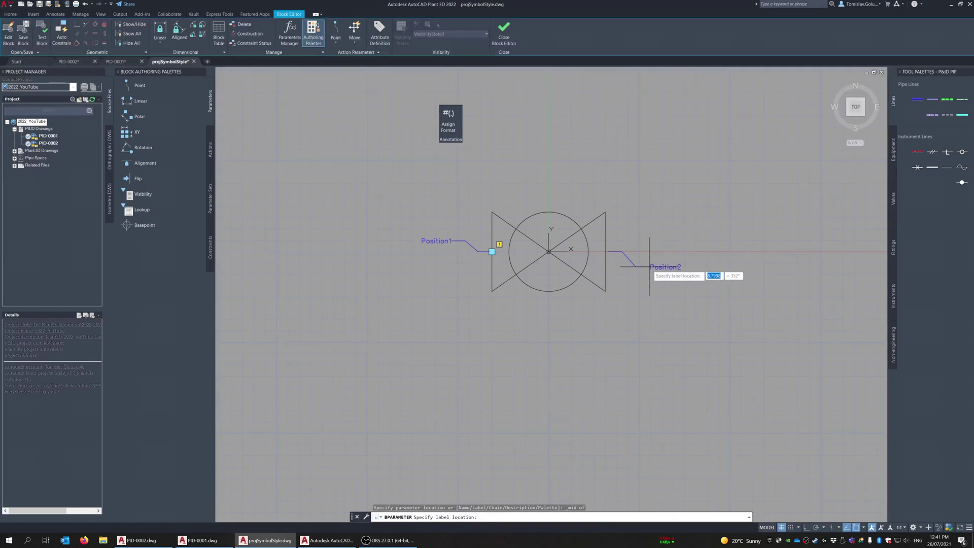
click(650, 267)
key(Return)
- Rename the two parameters AttachmentPoint1:EndCode0 and AttachmentPoint2:EndCode180
right_click(430, 238)
click(462, 267)
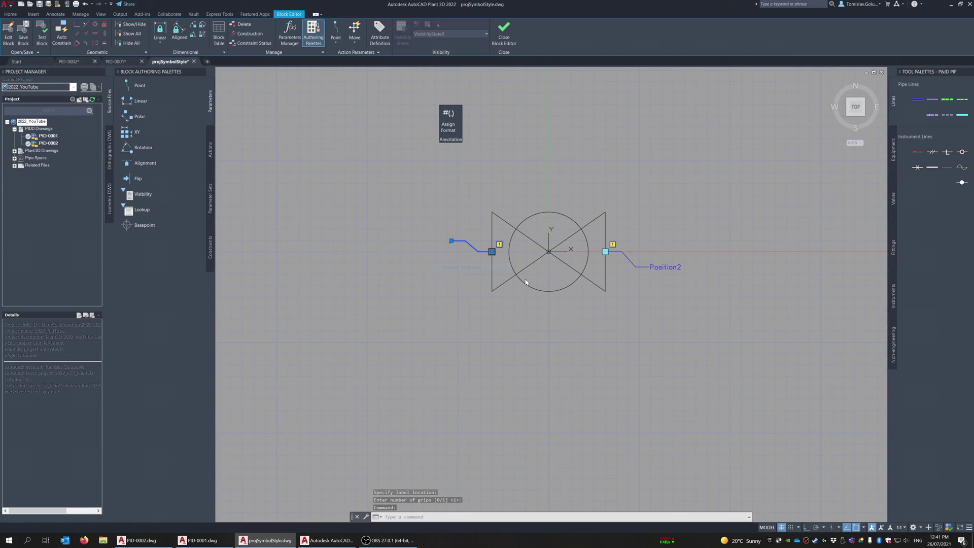
key(BackSpace)
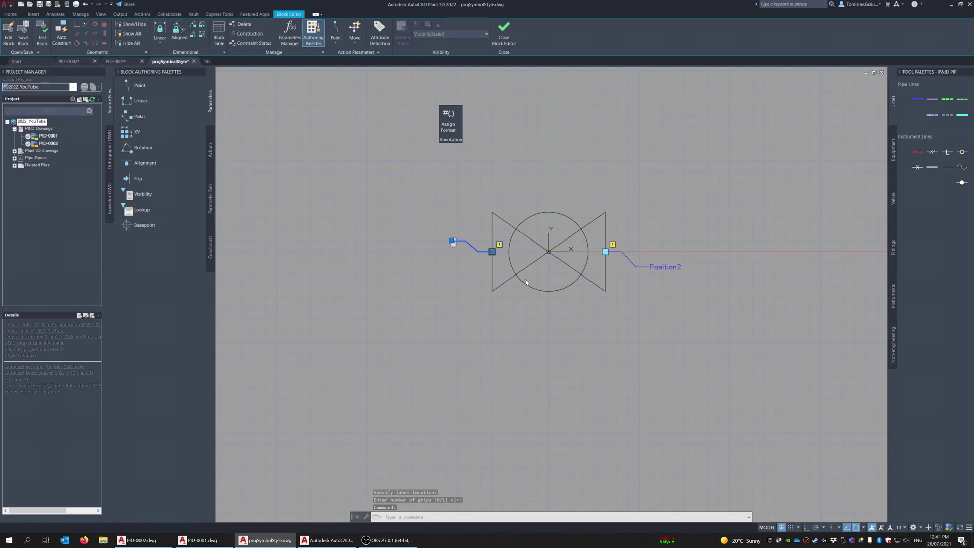
text(AttachmentPoint1)
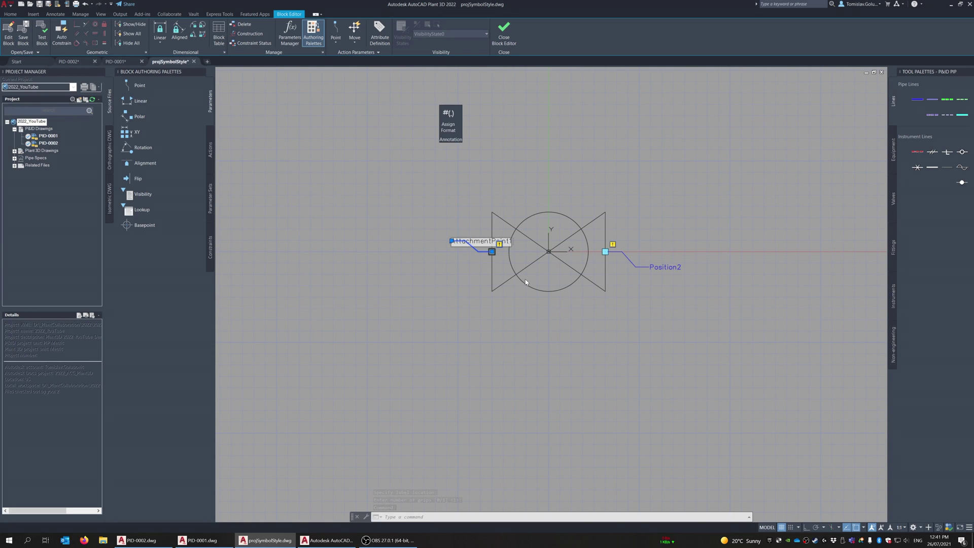
text(: EndCode0)
key(Return)
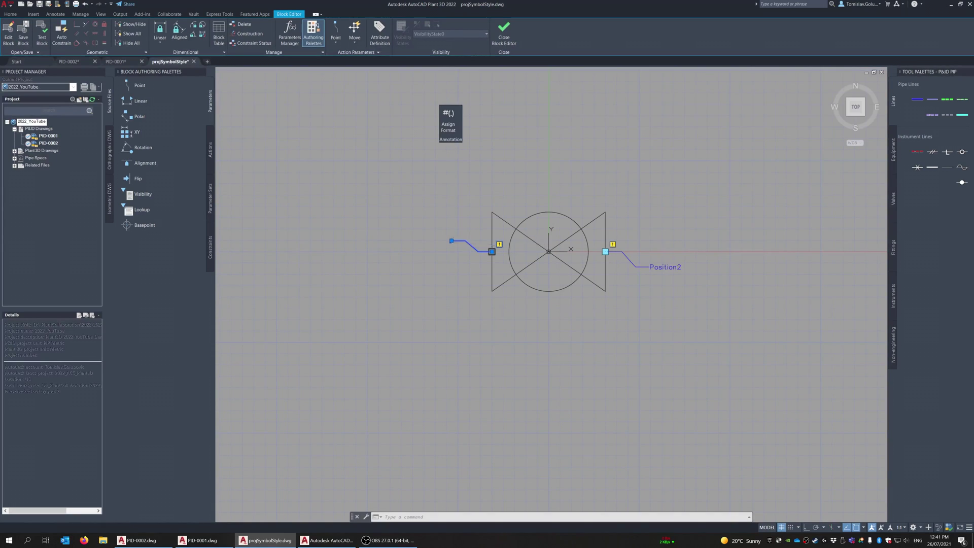
right_click(662, 268)
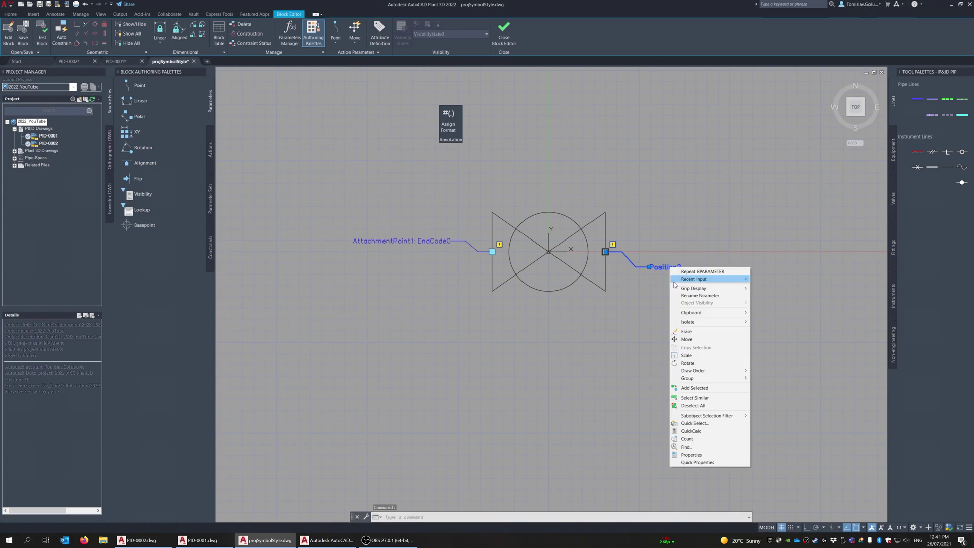
click(678, 295)
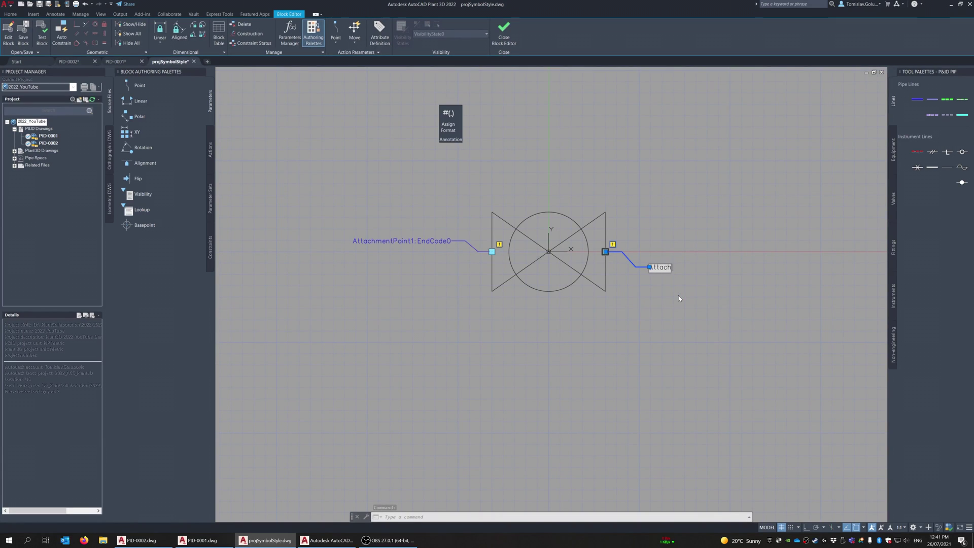
text(AttachmentPoint2: EndCode1)
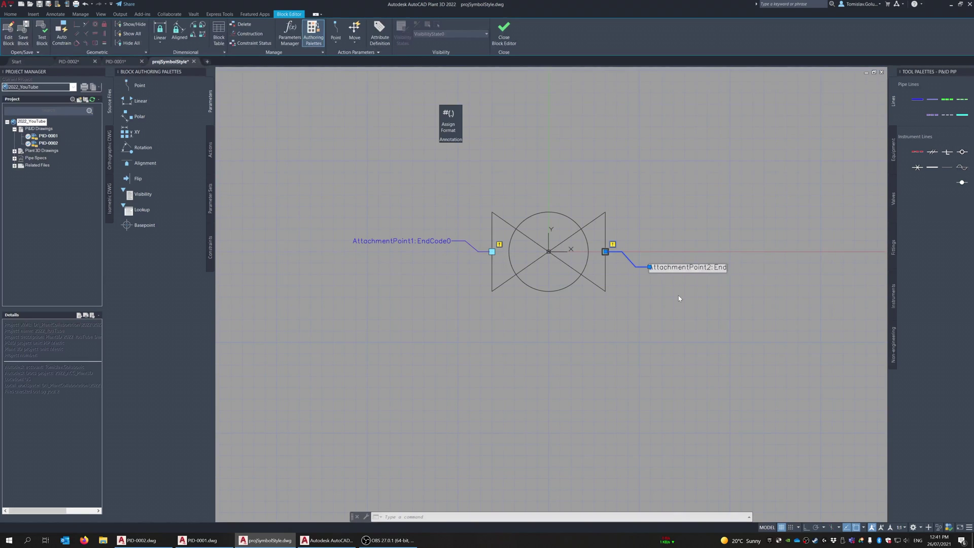
text(80)
key(Return)
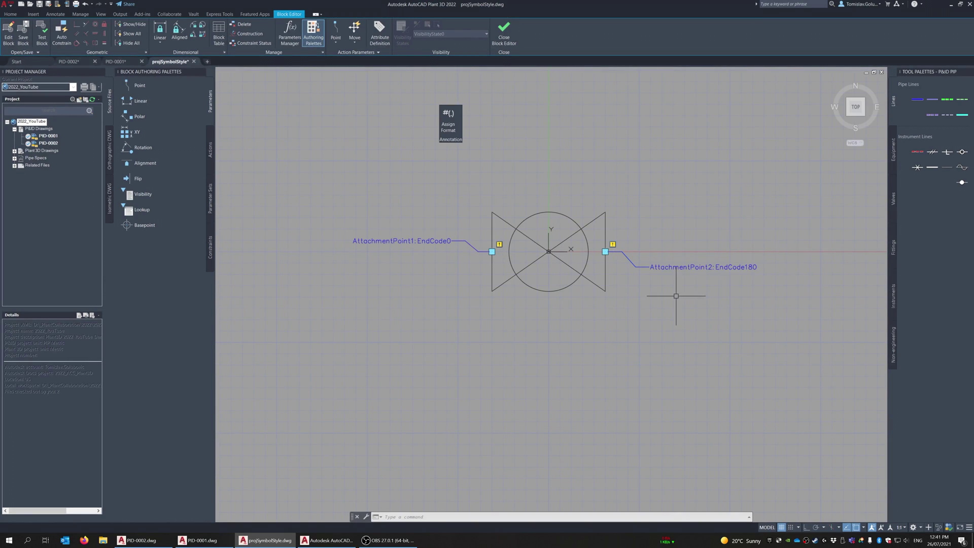
- Save the BallValveNO block edits, keep Ball Valve NO as the symbol, and add it to the current tool palette
click(504, 36)
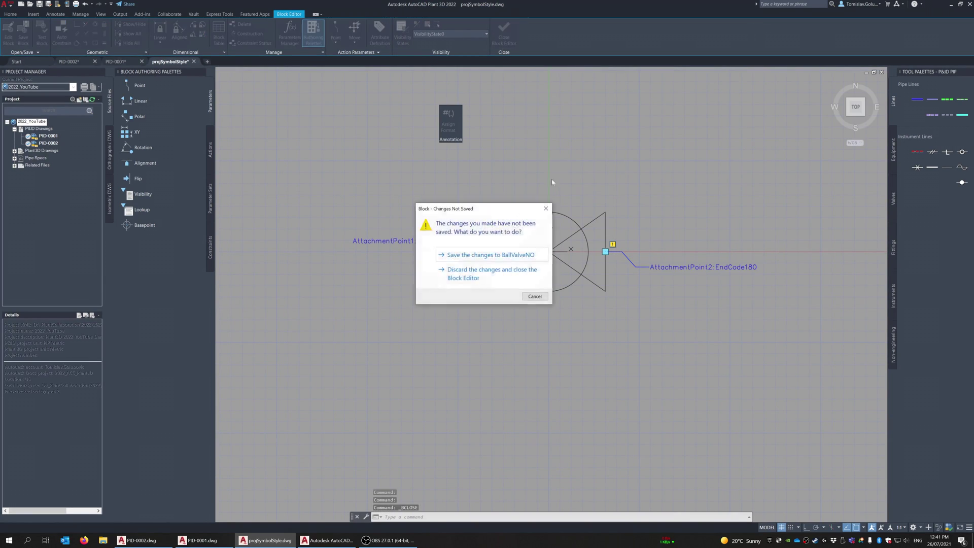
click(489, 257)
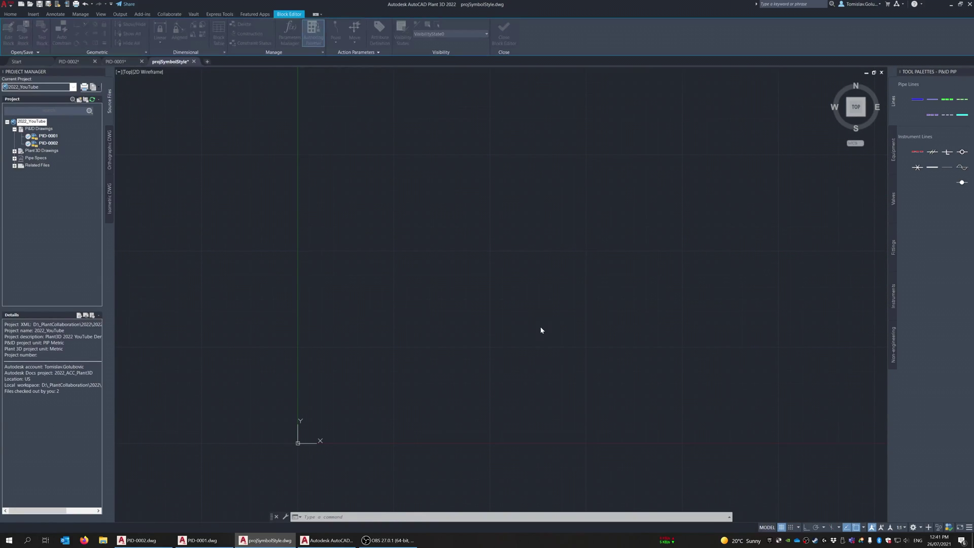
click(384, 138)
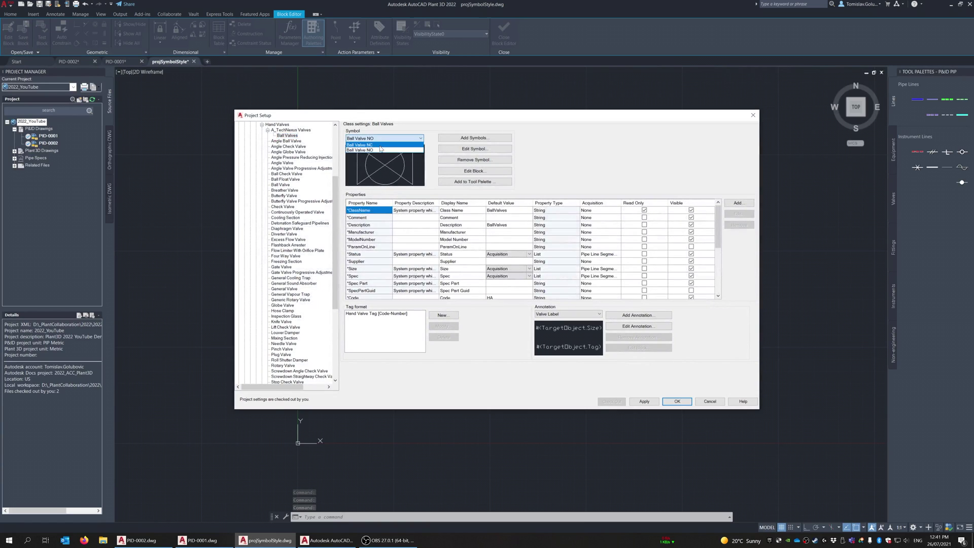
click(379, 149)
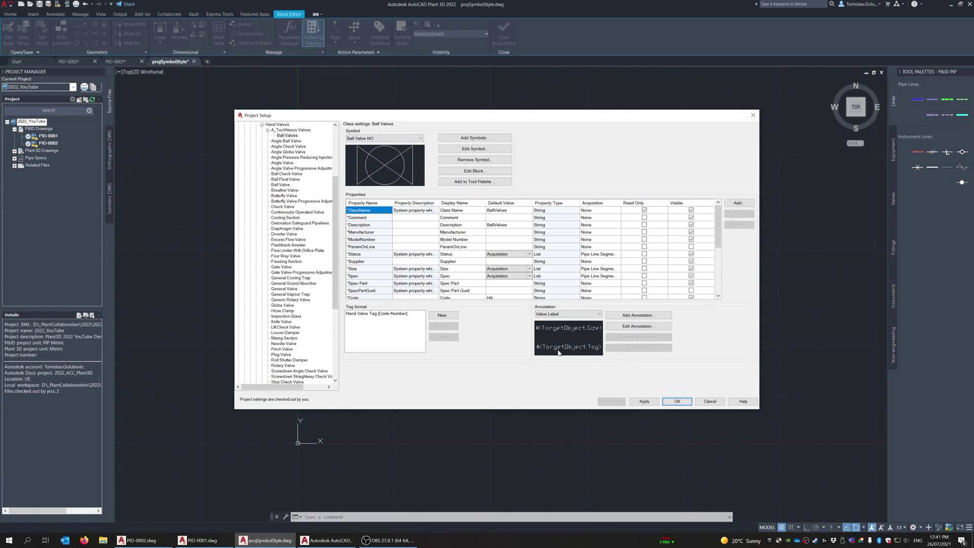
scroll(404, 250, down, 5)
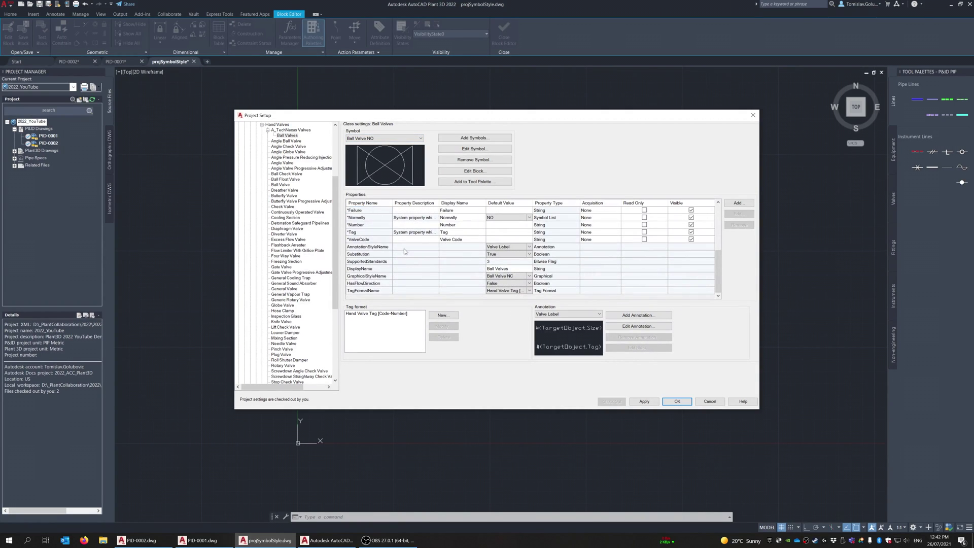
scroll(472, 261, up, 2)
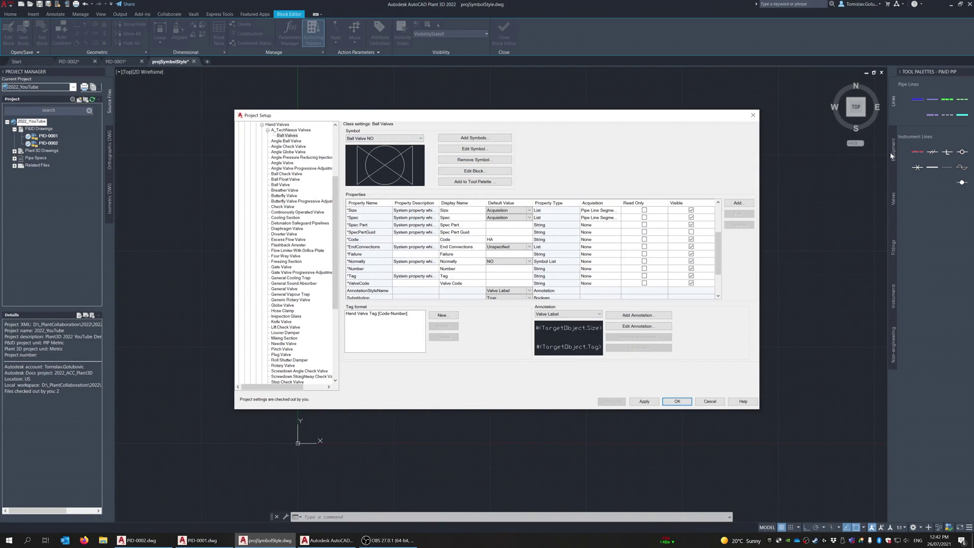
click(468, 181)
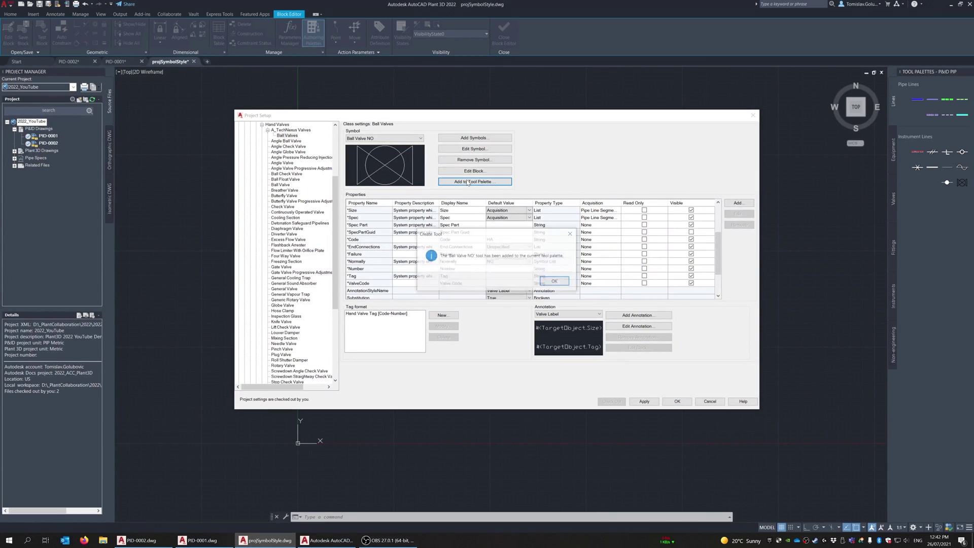
click(556, 282)
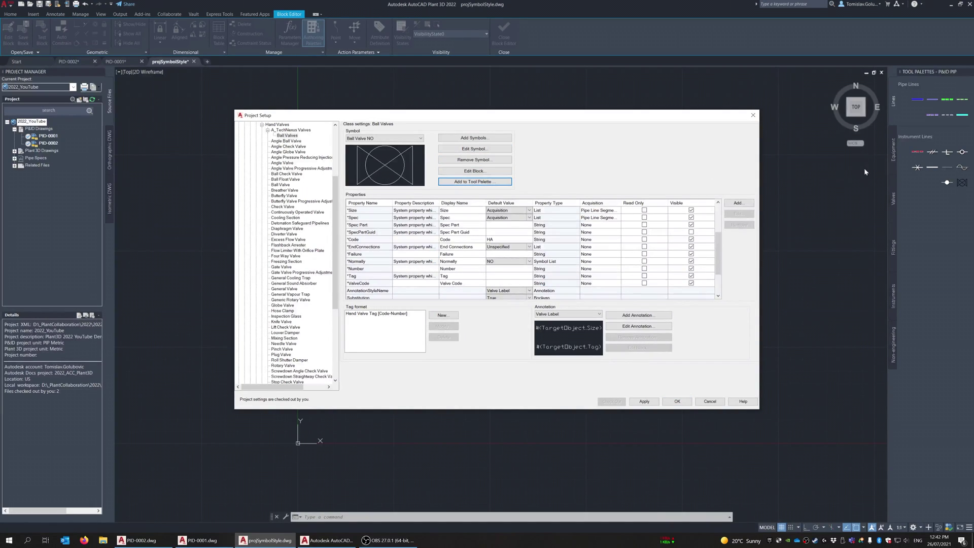
- Apply the Project Setup settings with OK and return to the PID-0001 drawing
click(679, 402)
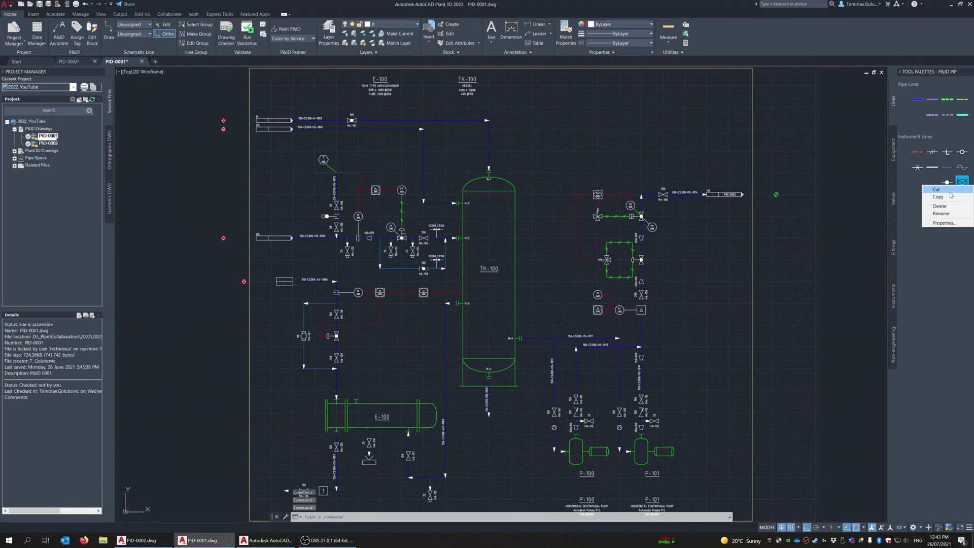
- Paste the Ball Valve NO tool into the Valves palette
click(894, 200)
right_click(938, 236)
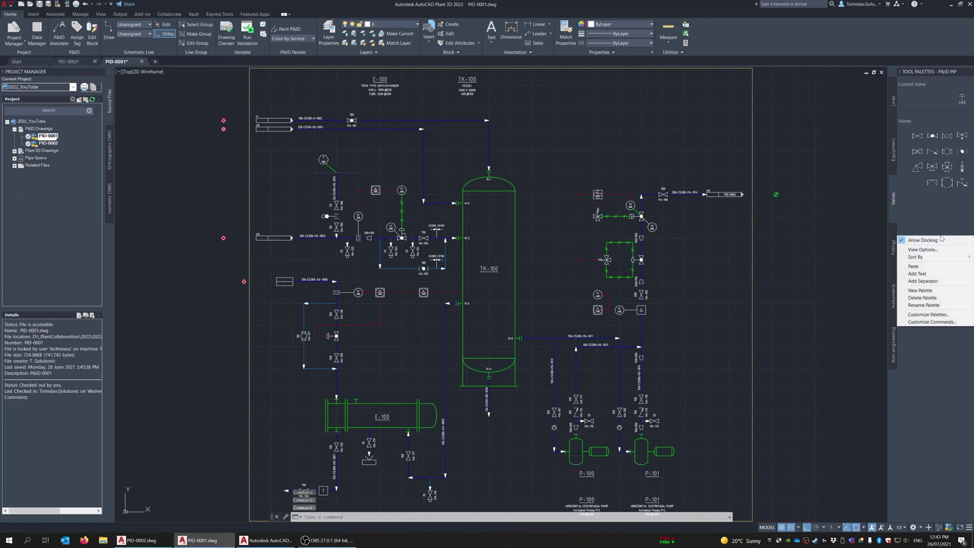
click(931, 267)
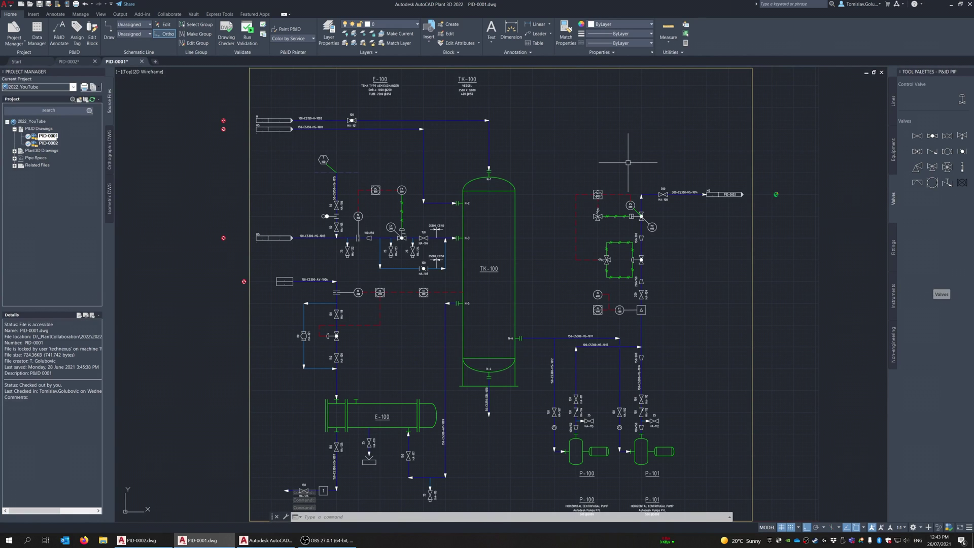
scroll(619, 118, up, 2)
scroll(497, 217, up, 2)
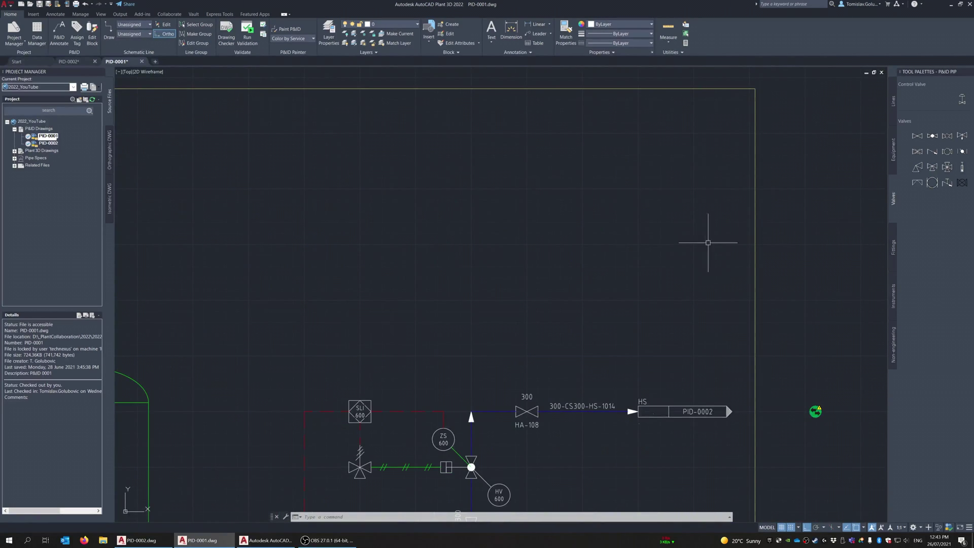
- Place the new ball valve in the drawing and tag it HA-999
click(962, 183)
click(472, 189)
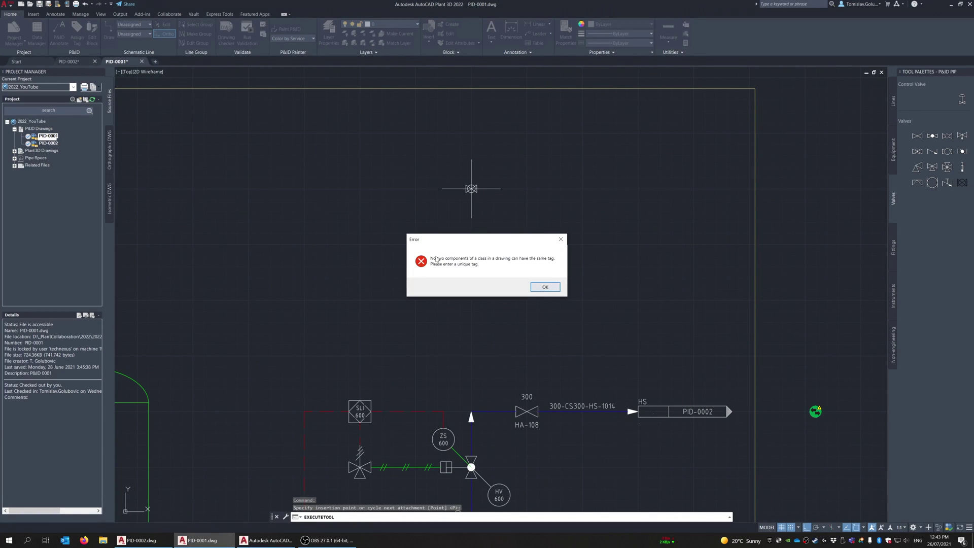
click(541, 287)
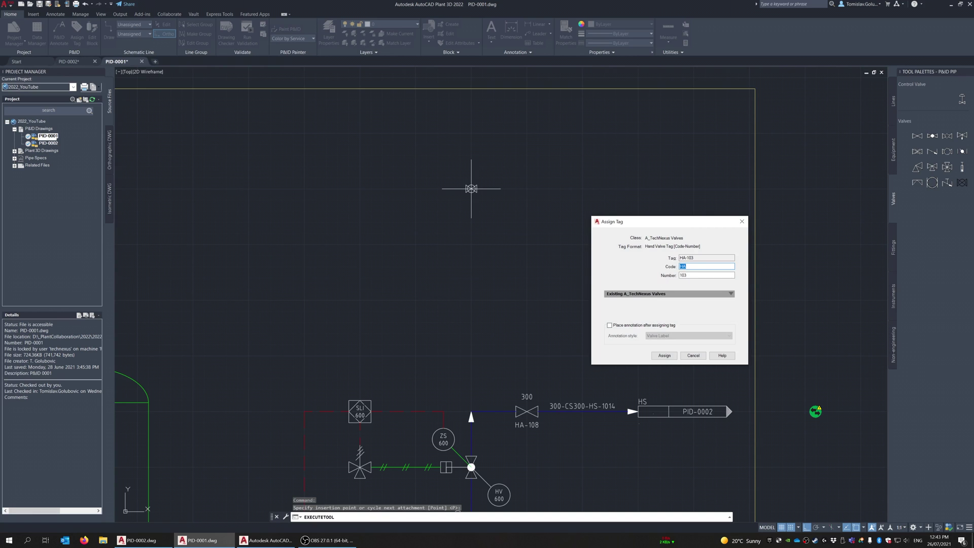
click(731, 274)
click(664, 355)
click(727, 313)
text(999)
click(664, 355)
- Set the HA-999 valve to Normally Closed, then back to Normally Open, and start window-selecting it
scroll(499, 183, up, 5)
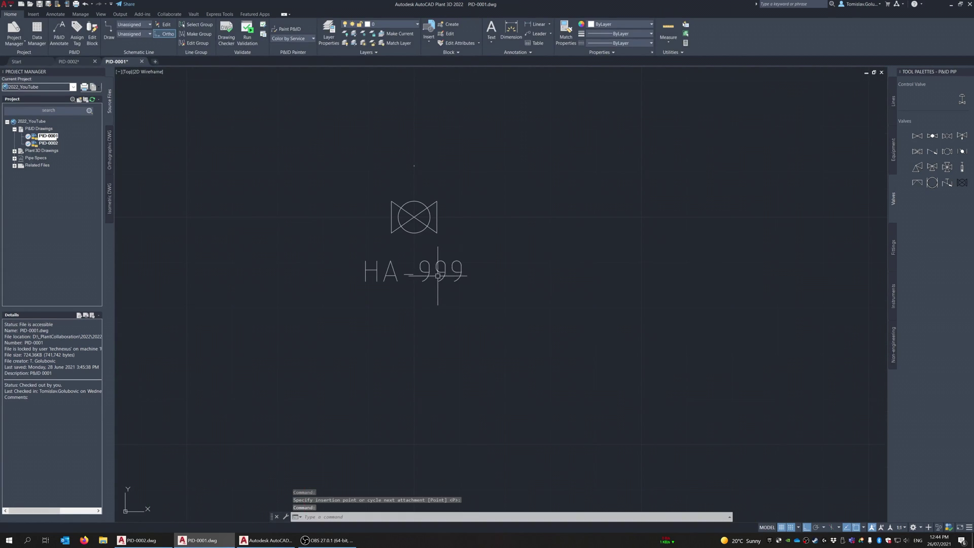
right_click(426, 229)
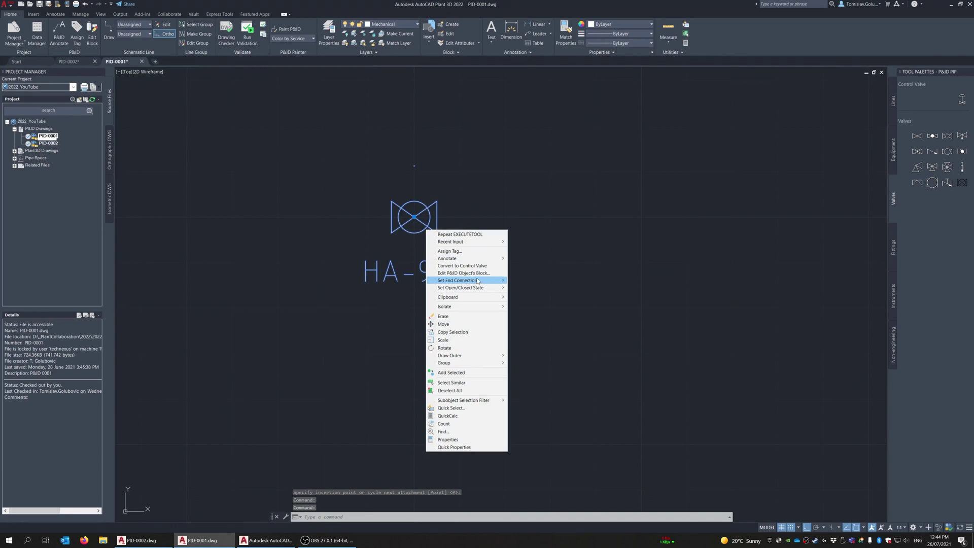
mouse_move(491, 288)
click(538, 316)
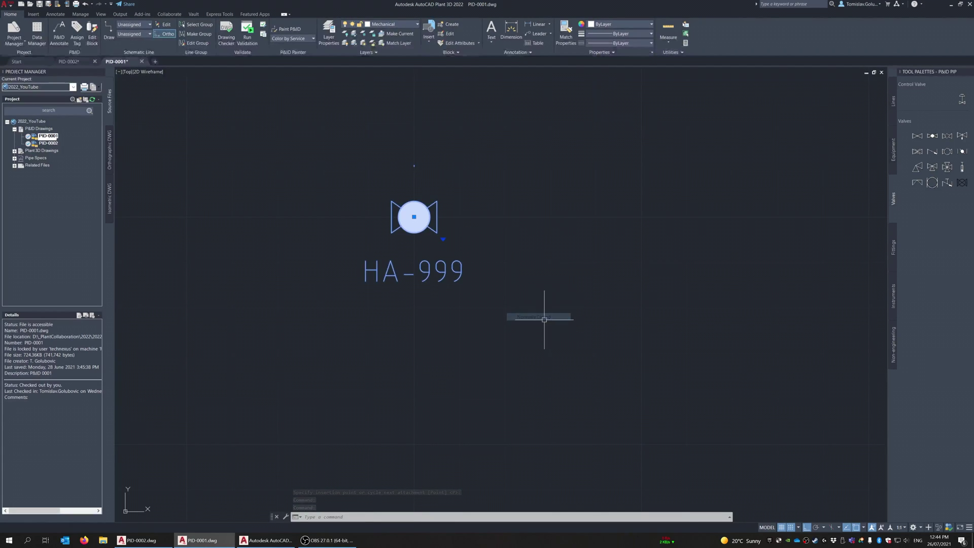
right_click(429, 223)
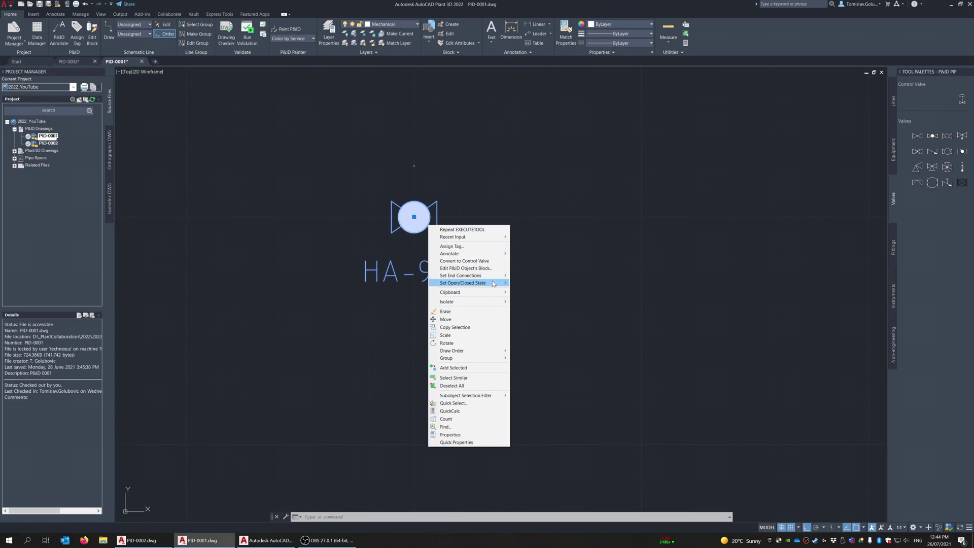
mouse_move(487, 283)
click(529, 320)
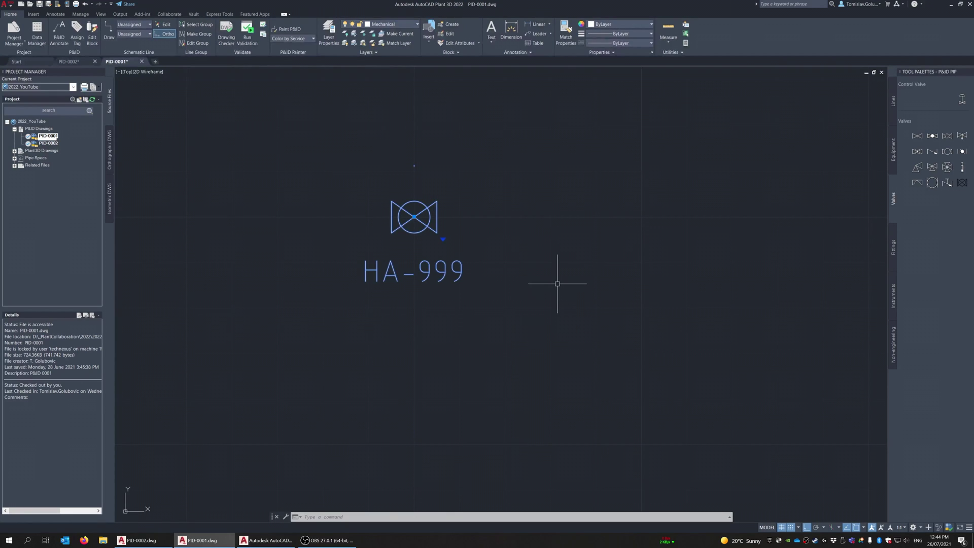
key(Escape)
key(Escape)
click(322, 351)
- Erase the HA-999 test valve and draw a new horizontal pipe line from the Lines palette
click(470, 185)
key(Delete)
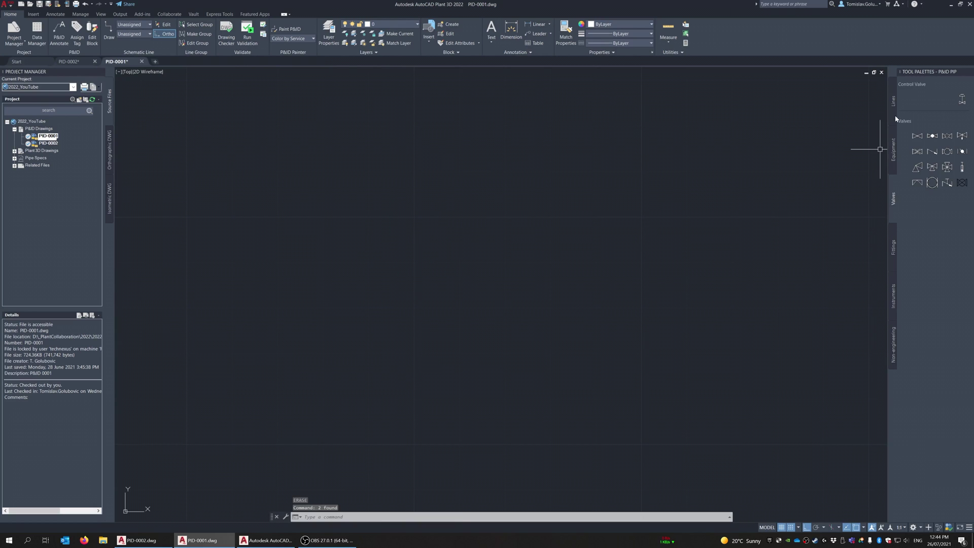
click(893, 100)
click(932, 99)
click(187, 217)
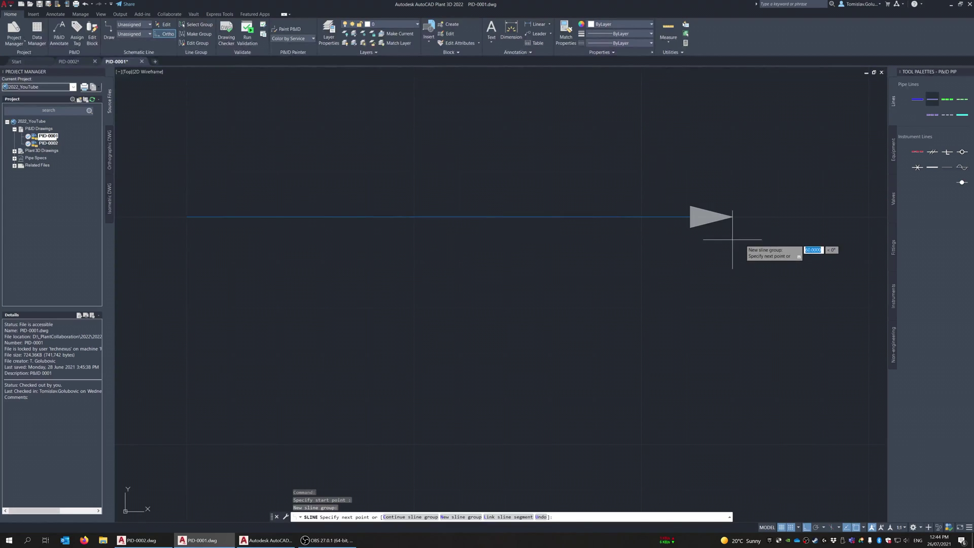
click(641, 218)
key(Escape)
key(Escape)
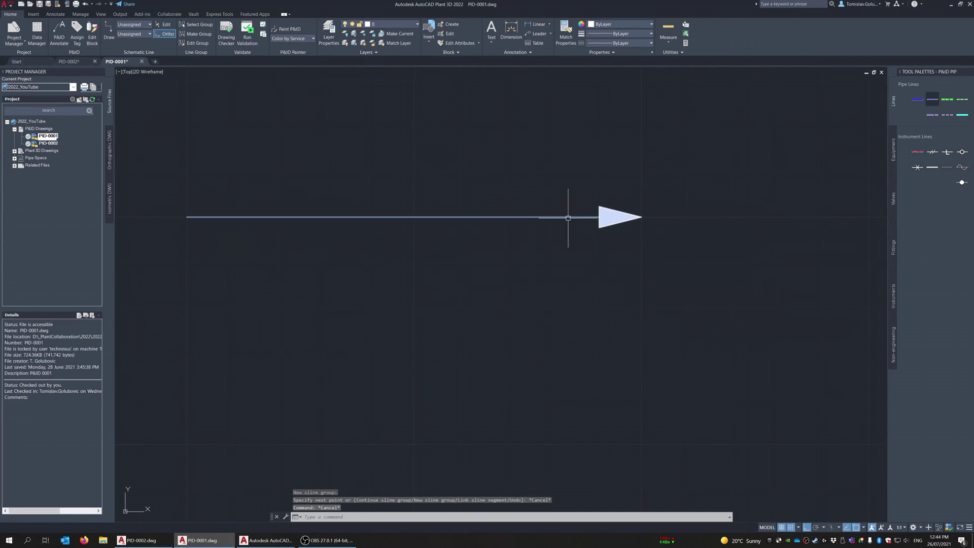
- Assign the line tag 100-CS150-P-9999 (size 100, spec CS150, service P, number 9999)
click(571, 217)
right_click(567, 219)
click(583, 239)
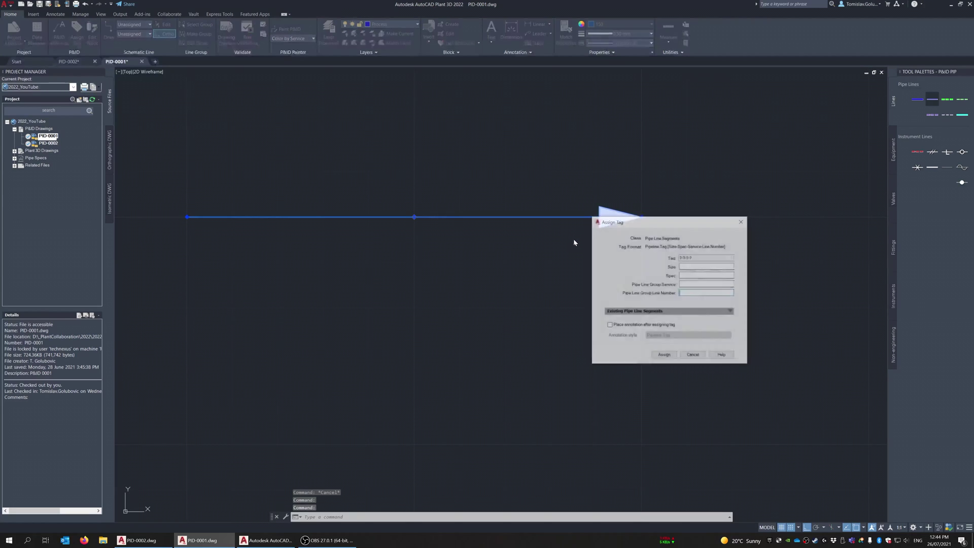
key(alt+Down)
text(100)
key(Tab)
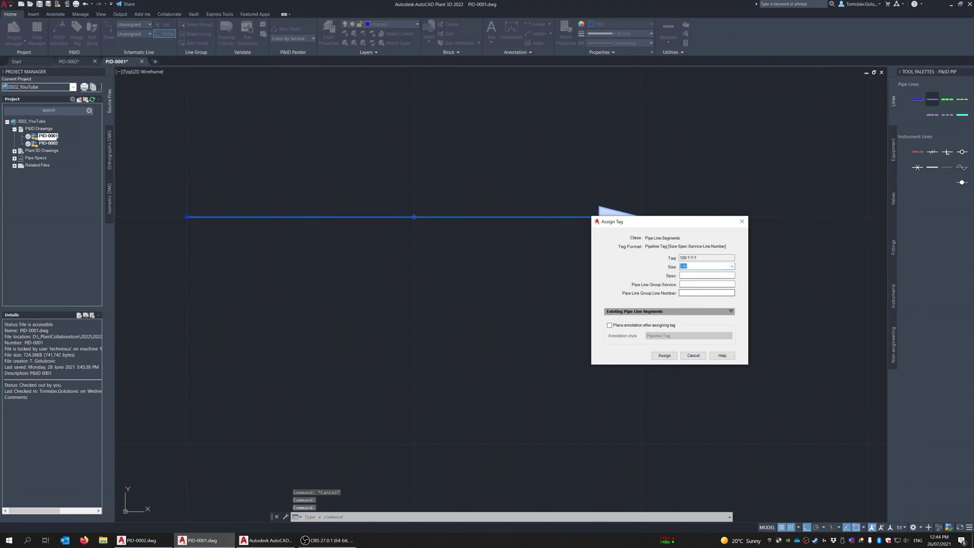
key(alt+Down)
text(CS150)
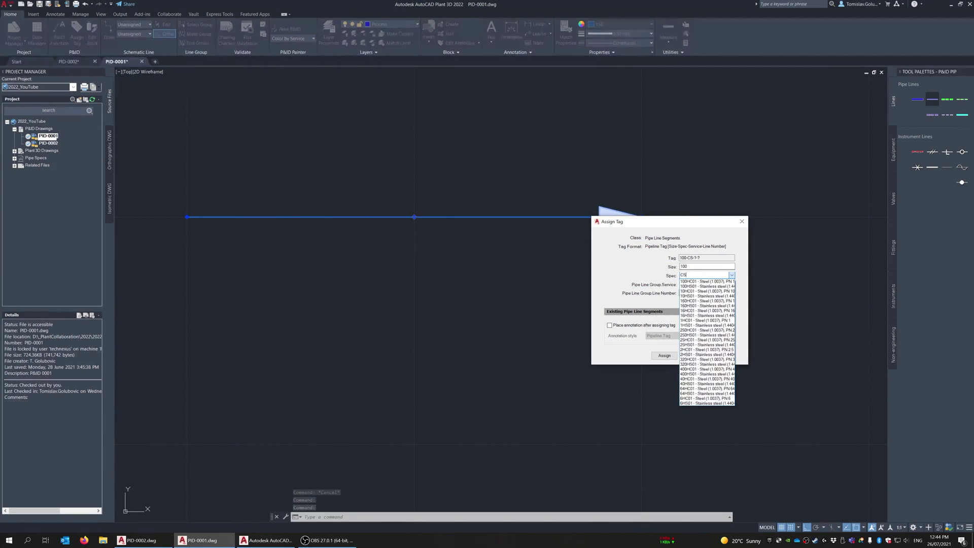
key(Return)
text(P)
key(Tab)
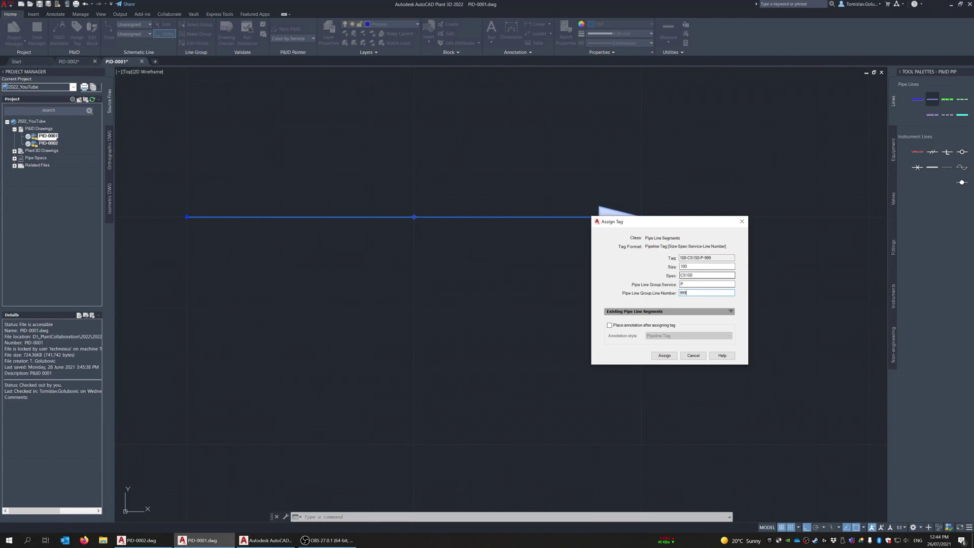
click(664, 355)
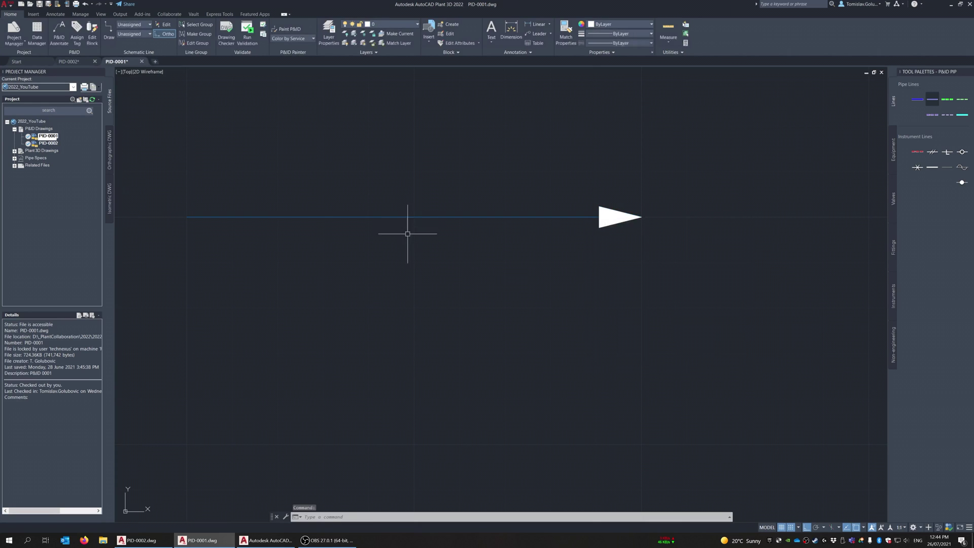
- Annotate the line with its pipeline tag placed above it
click(431, 217)
right_click(432, 217)
mouse_move(467, 246)
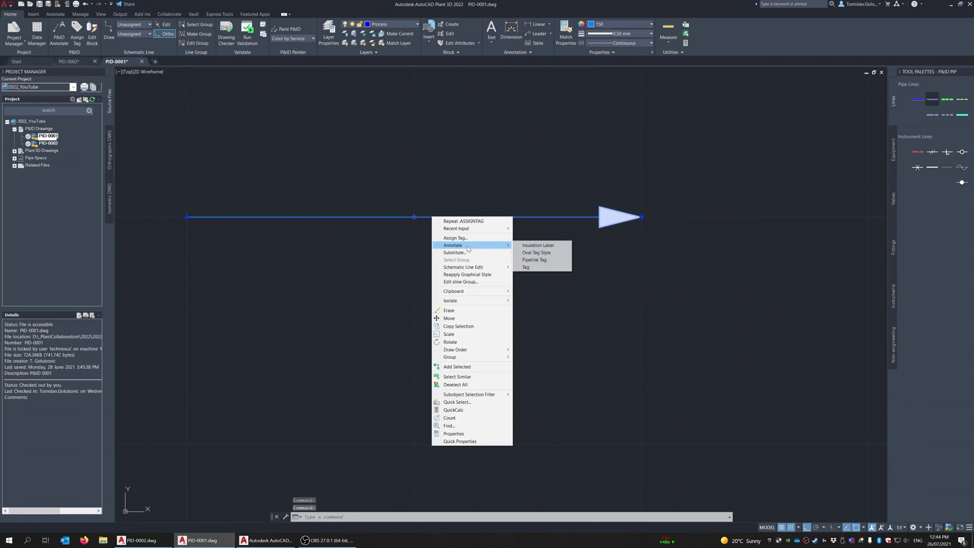
click(530, 259)
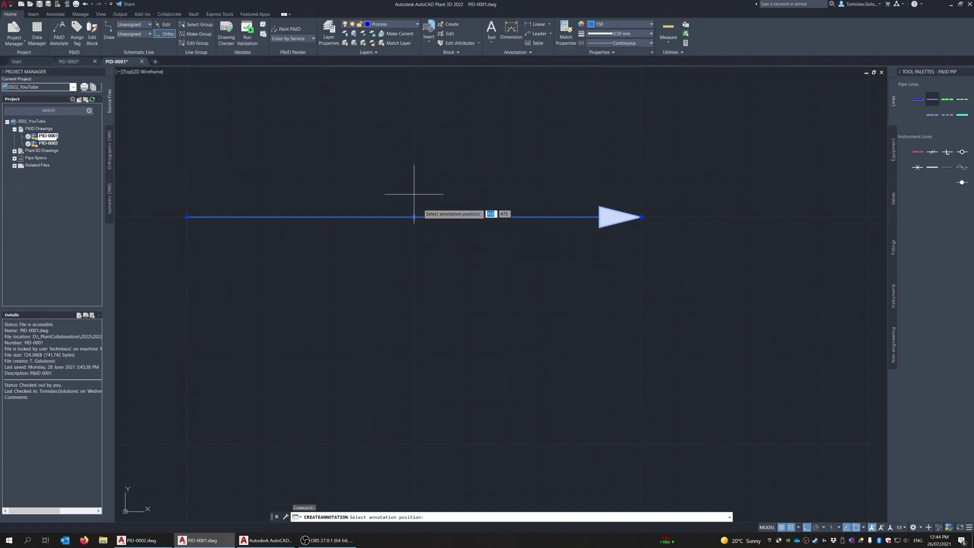
click(424, 199)
- Bring the whole pipe line into view and start the STRETCH command on its end
scroll(481, 259, down, 2)
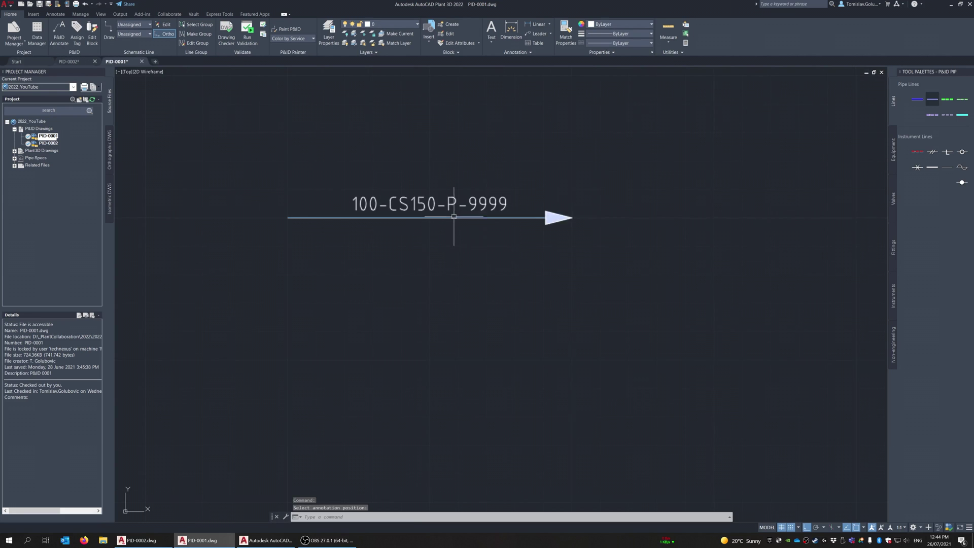
middle_drag(452, 217, 359, 255)
text(s)
key(Return)
click(533, 233)
- Stretch the pipe line's right end further to the right
click(470, 298)
key(Return)
click(405, 341)
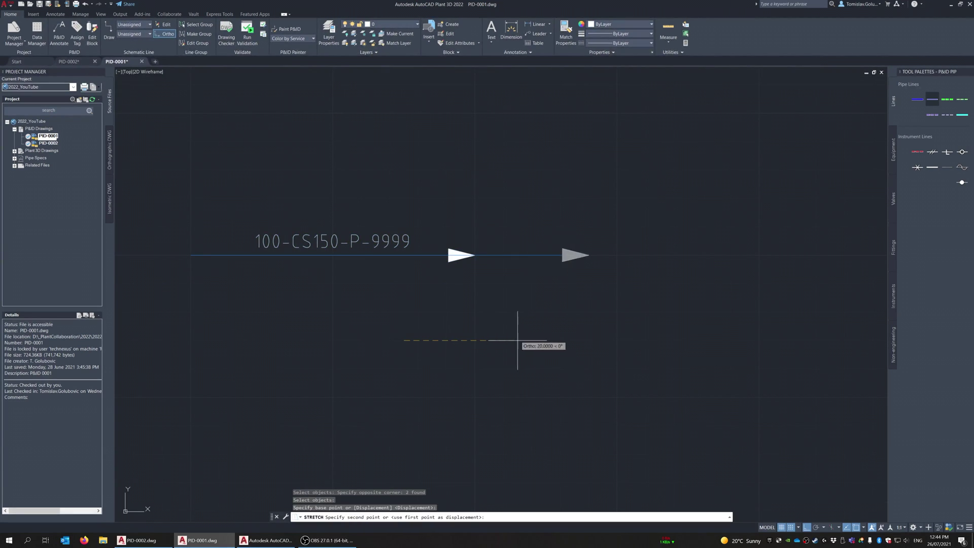
click(546, 340)
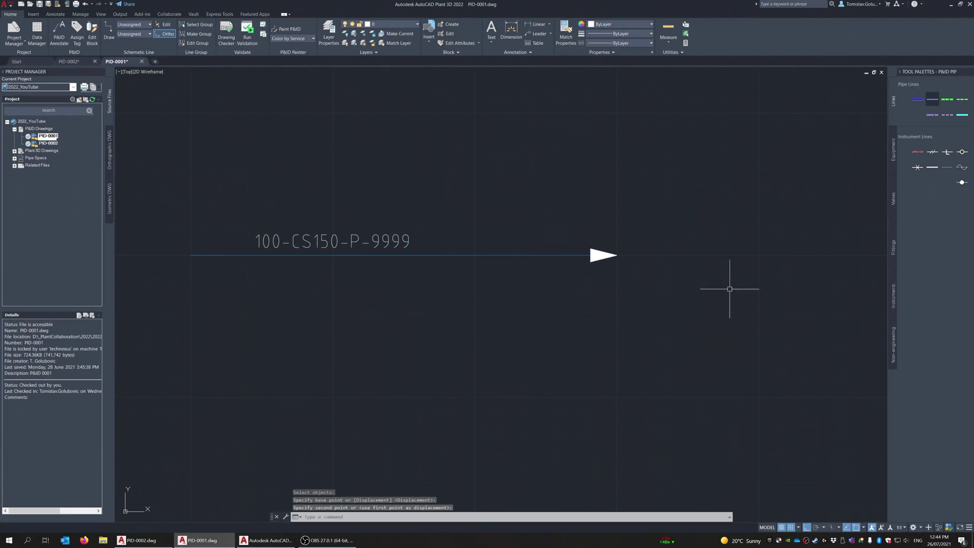
- Place the new ball valve on the pipe line and tag it HA-200
click(893, 199)
click(936, 181)
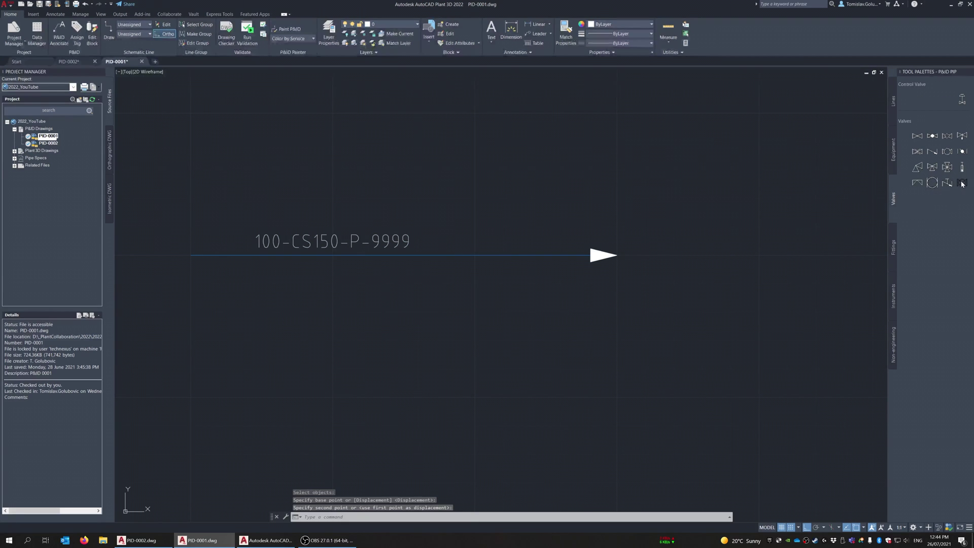
click(490, 256)
key(Return)
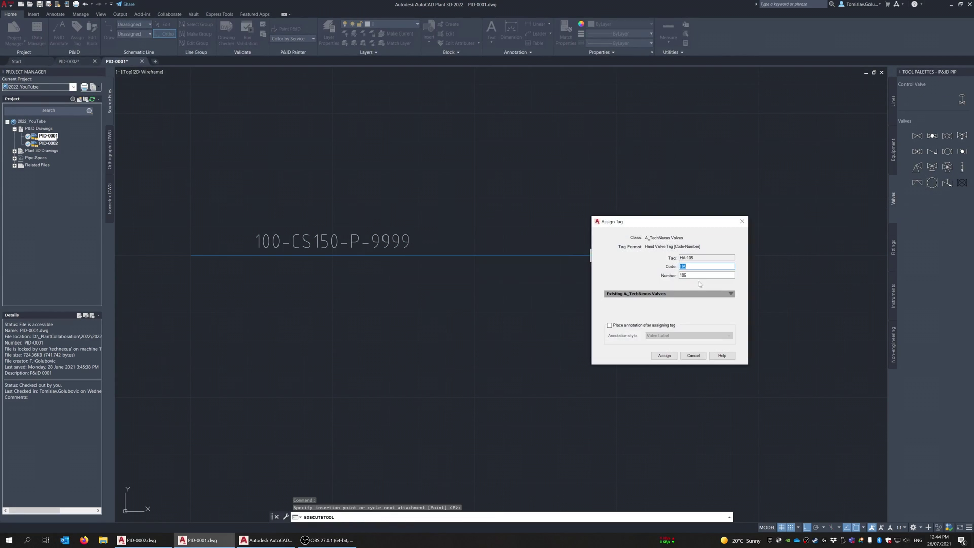
double_click(700, 275)
text(200)
click(664, 355)
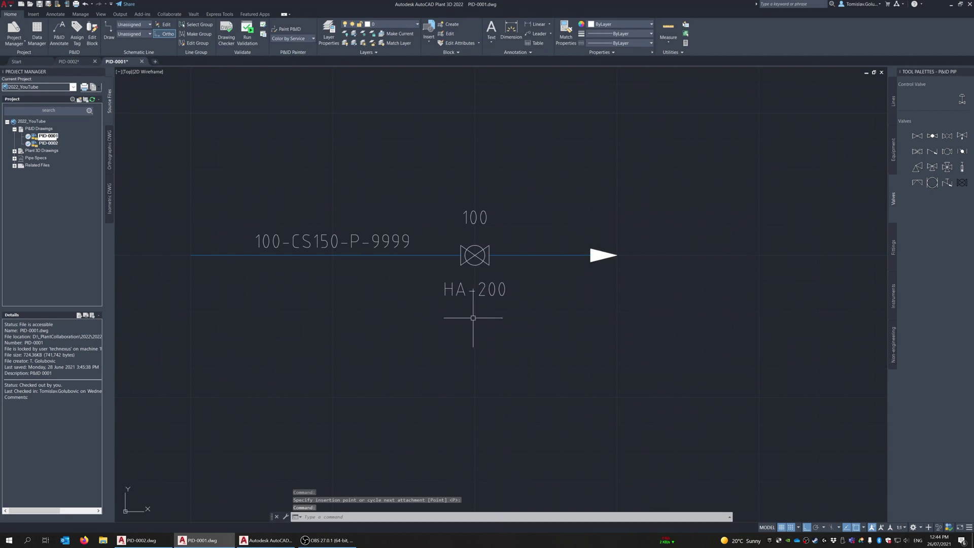
- Toggle the HA-200 valve to Normally Closed, then back to open
scroll(442, 305, up, 1)
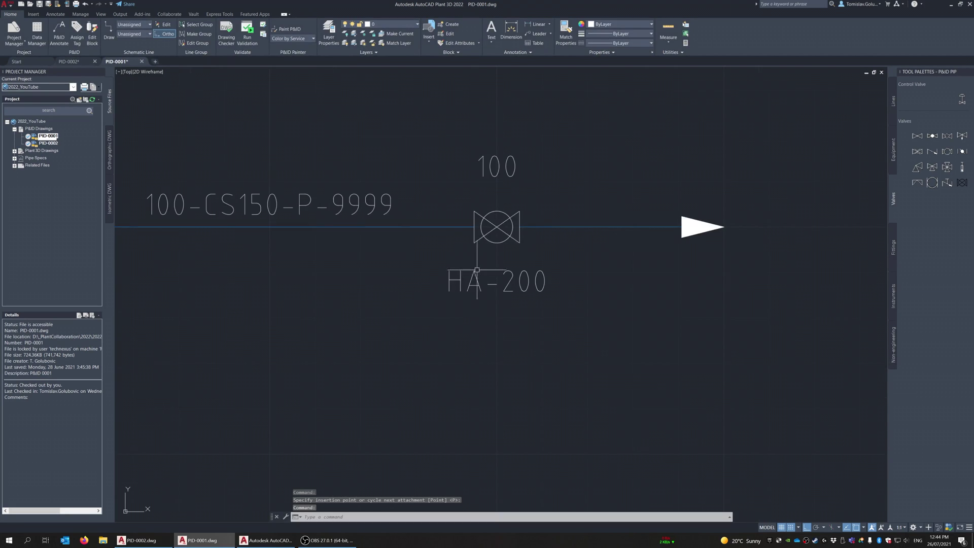
click(490, 240)
right_click(513, 239)
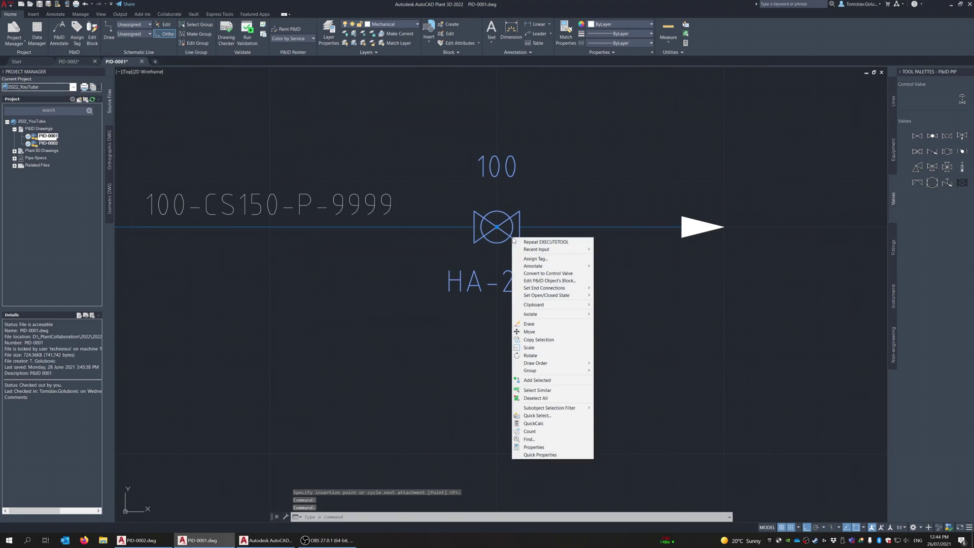
mouse_move(564, 296)
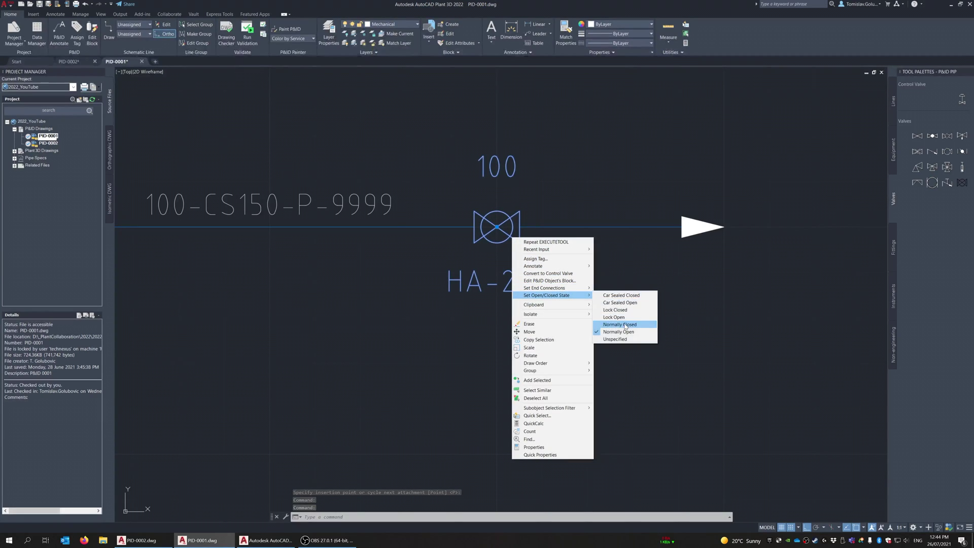
click(625, 324)
right_click(505, 234)
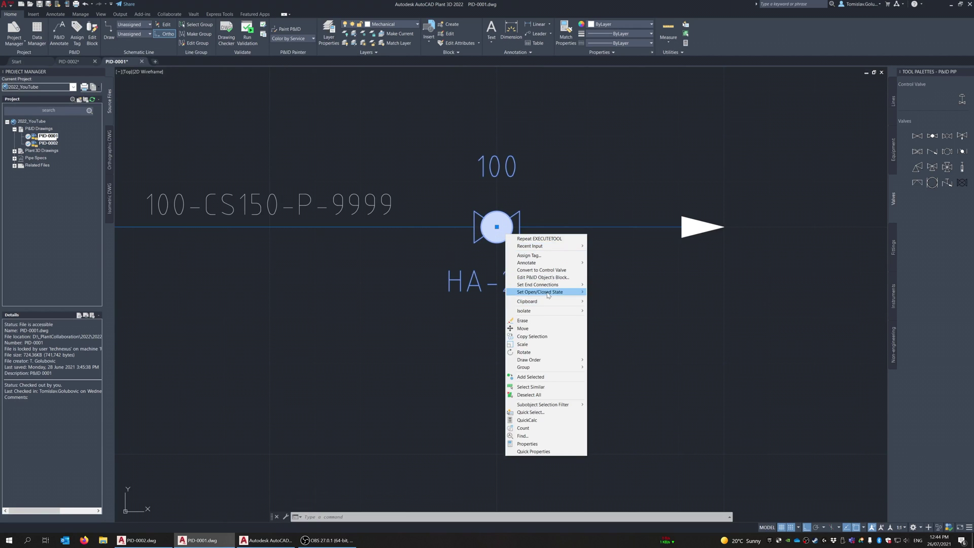
mouse_move(548, 295)
click(624, 325)
key(Escape)
key(Escape)
scroll(565, 280, down, 4)
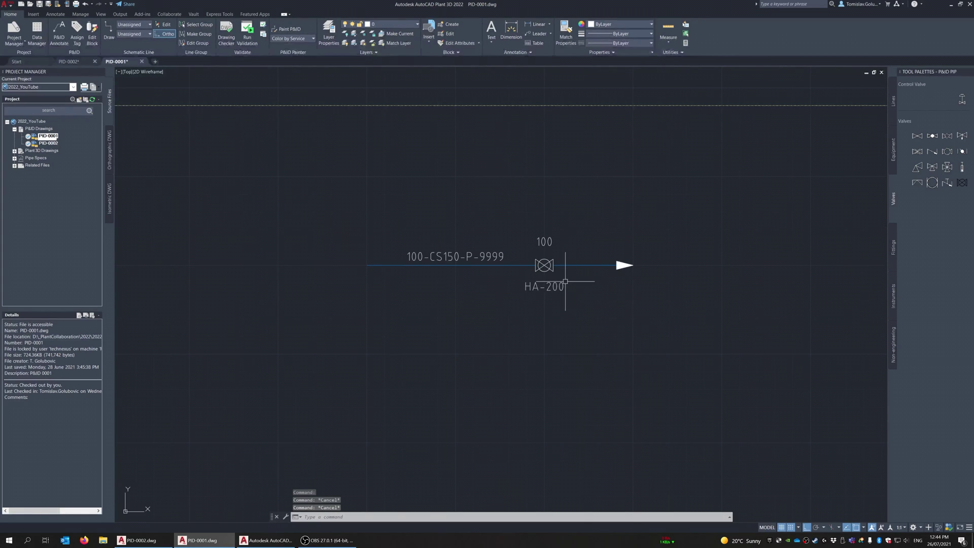